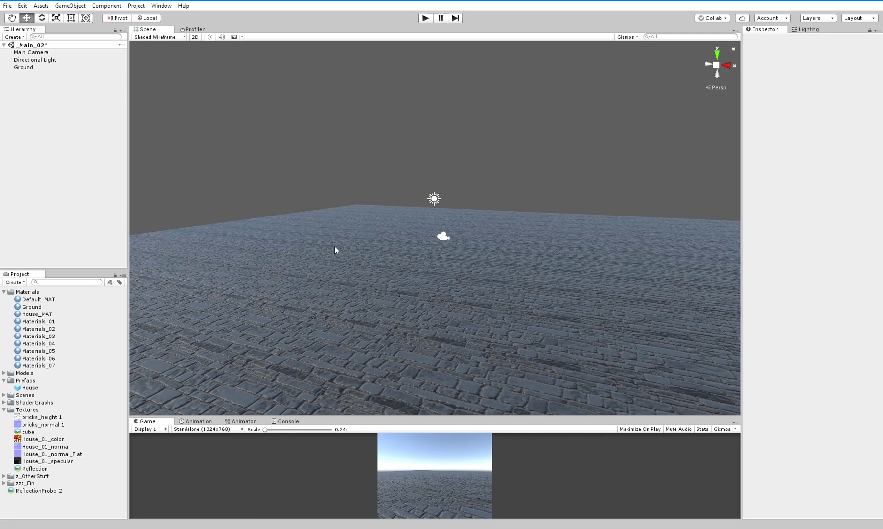
Examine the stone-tiled Ground plane in the scene from several angles and distances
right_click_drag(435, 248, 450, 278, "alt")
left_click_drag(450, 278, 473, 277, "alt")
right_click_drag(474, 276, 536, 305, "alt")
left_click(548, 324)
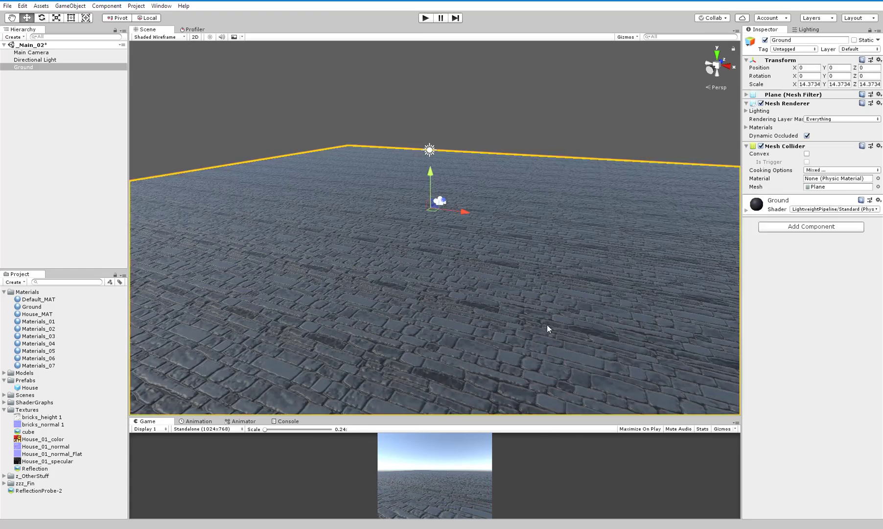
key("f")
left_click(491, 123)
right_click_drag(491, 123, 605, 288, "alt")
left_click_drag(605, 289, 555, 307, "alt")
right_click_drag(555, 307, 482, 322, "alt")
left_click_drag(482, 321, 473, 320, "alt")
right_click_drag(473, 320, 485, 321, "alt")
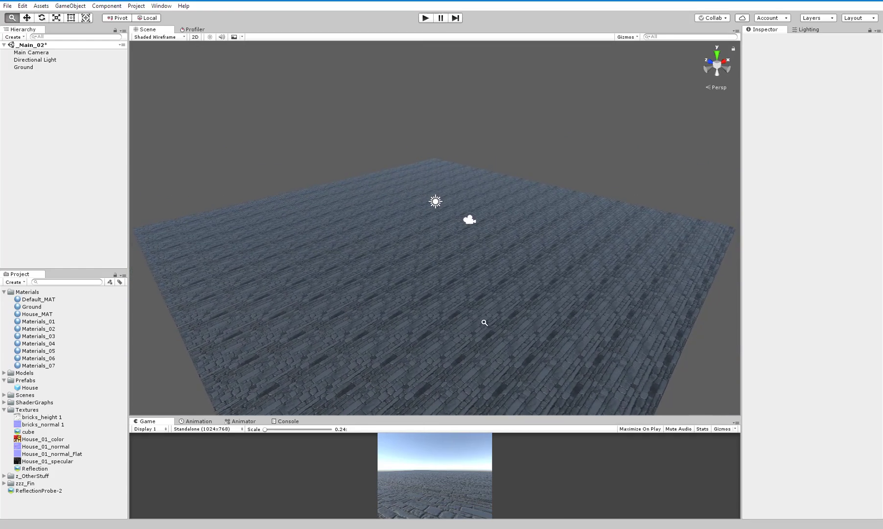
left_click_drag(485, 321, 409, 325, "alt")
right_click_drag(410, 324, 578, 320, "alt")
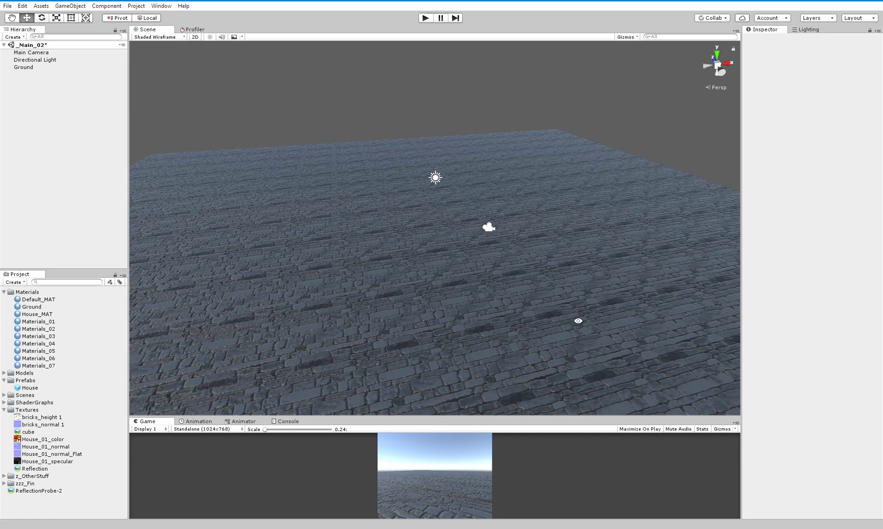
right_click_drag(562, 260, 540, 254, "alt")
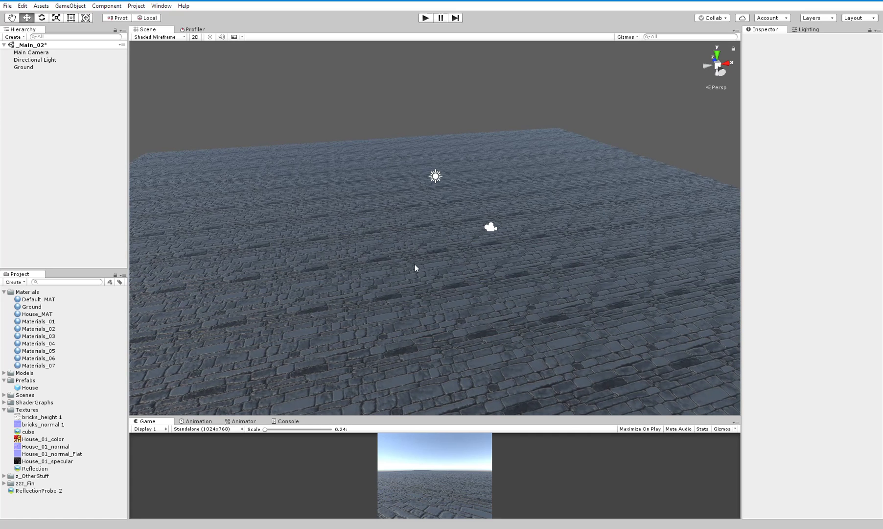
right_click_drag(374, 266, 452, 318, "alt")
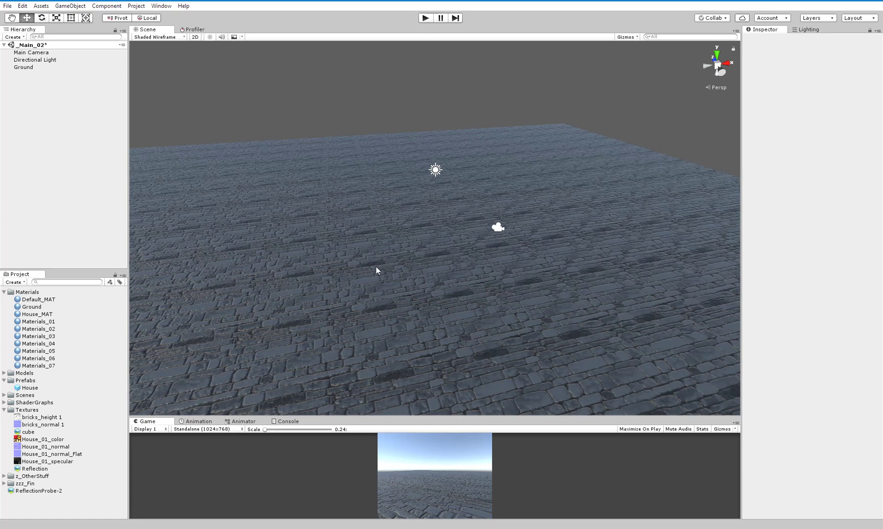
mouse_move(482, 305)
left_mouse_down("alt")
mouse_move(432, 292)
mouse_move(466, 303)
left_mouse_up("alt")
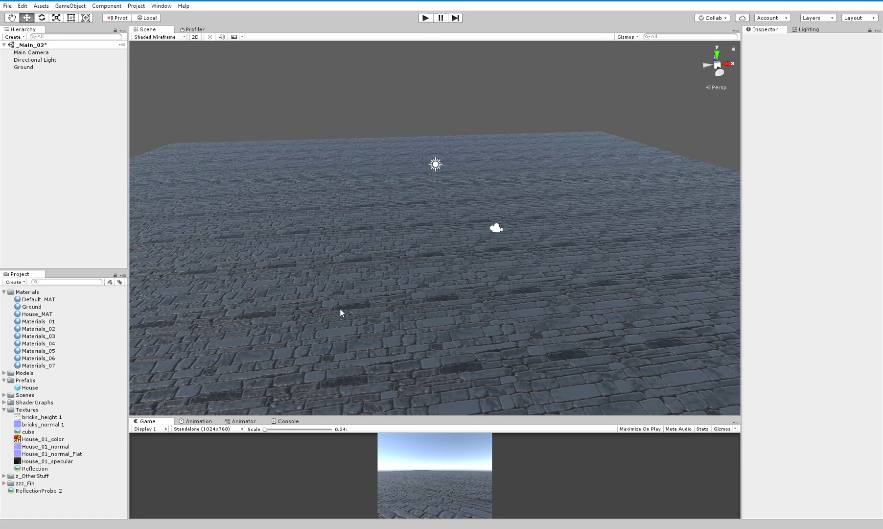
Inspect Materials_07 and collapse the Textures and Prefabs folders in the project
left_click(35, 366)
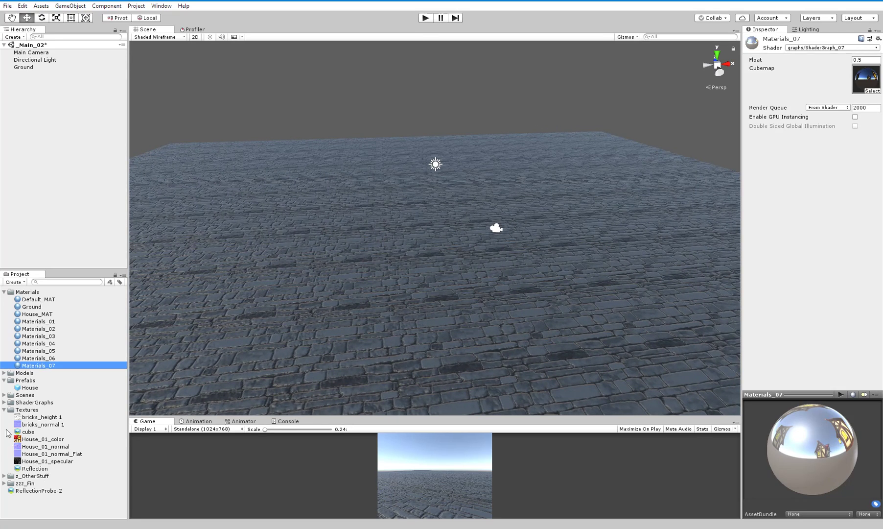
left_click(4, 410)
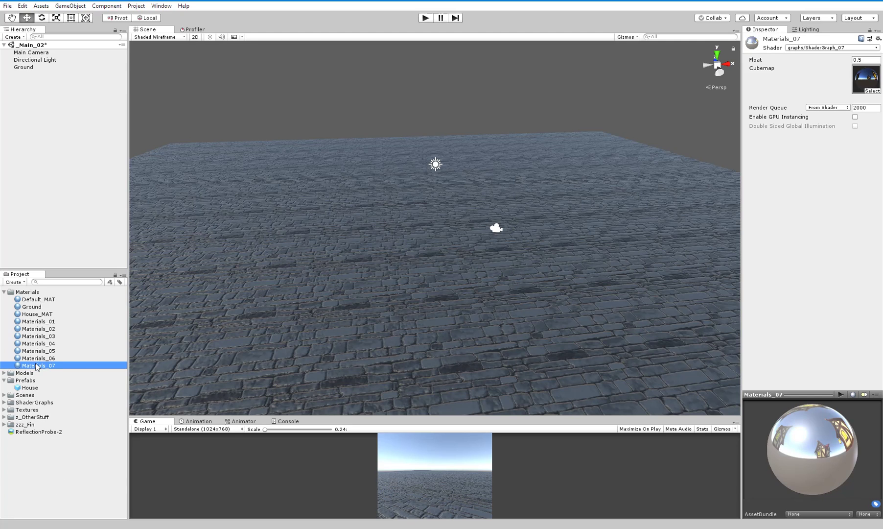
left_click(34, 381)
left_click(4, 380)
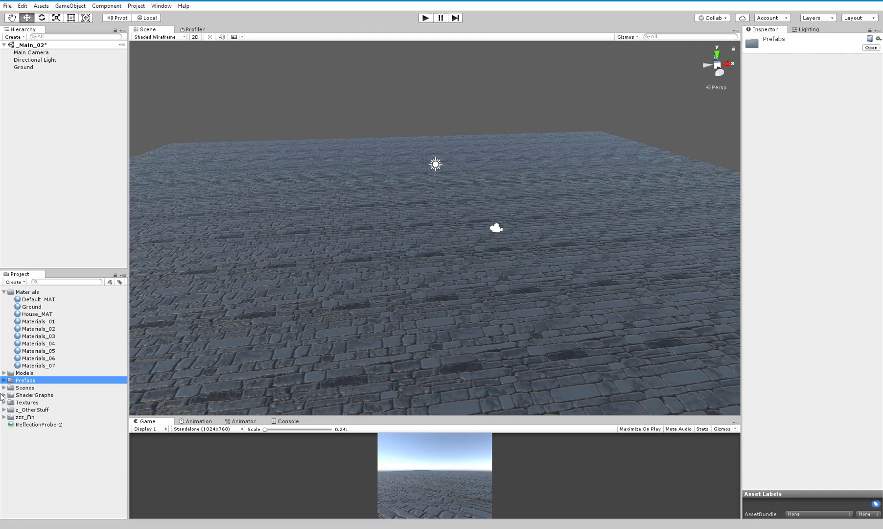
Delete the ShaderGraph_07 asset from the ShaderGraphs folder
left_click(2, 395)
left_click(4, 394)
left_click(44, 447)
left_click(44, 446)
key("Escape")
key("Delete")
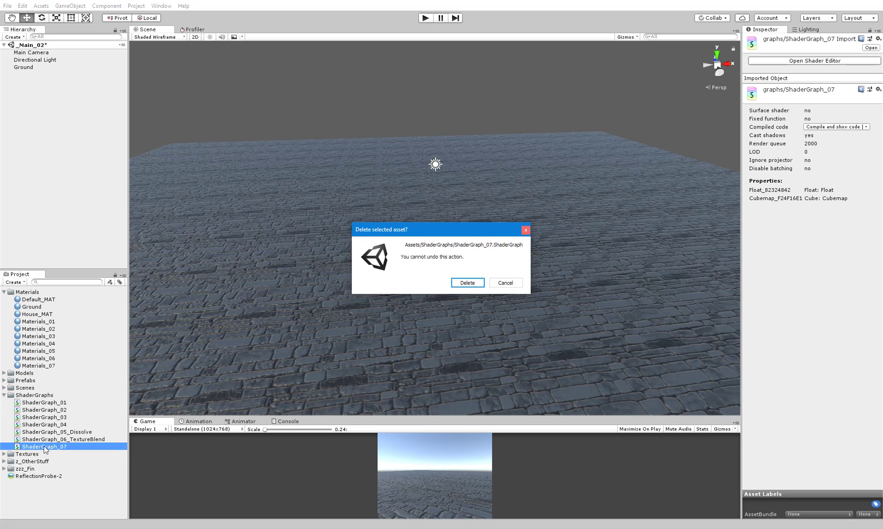
key("Return")
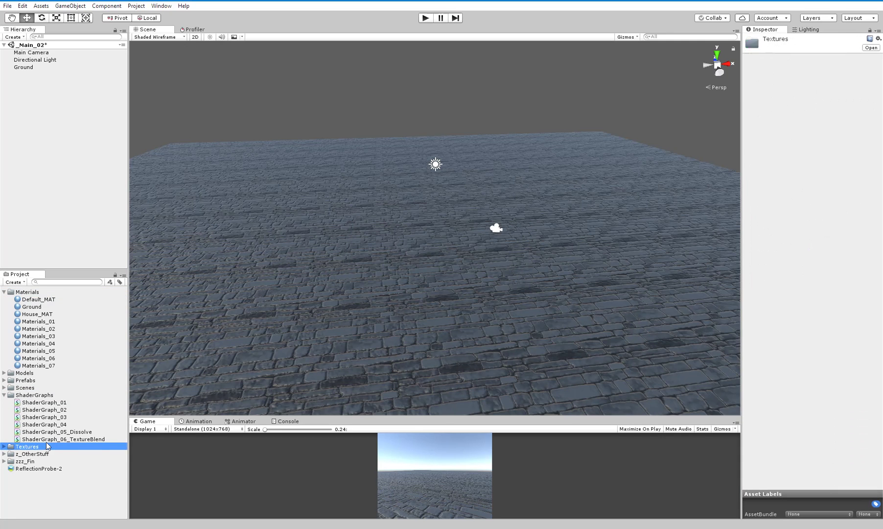
Duplicate ShaderGraph_06_TextureBlend, rename the copy ShaderGraph_07 and open it in the shader editor
left_click(47, 440)
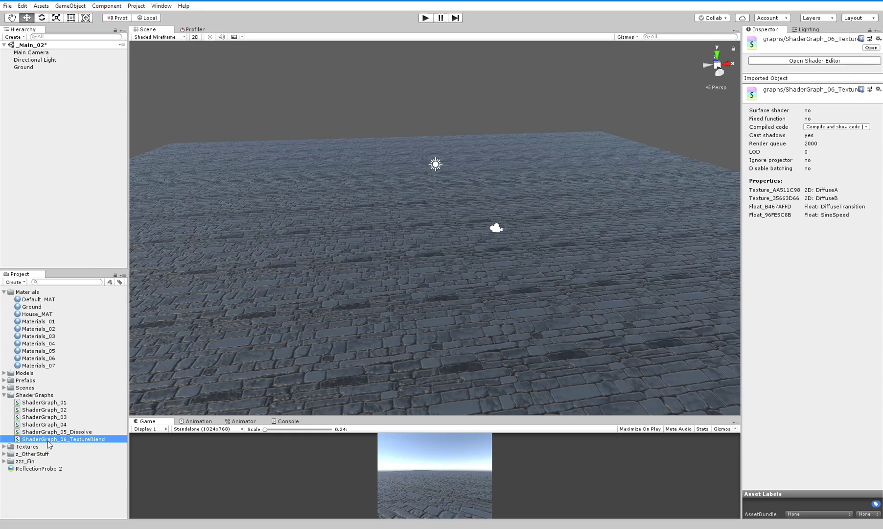
key("ctrl+d")
key("F2")
type("ShaderGraph_07")
key("Return")
double_click(51, 449)
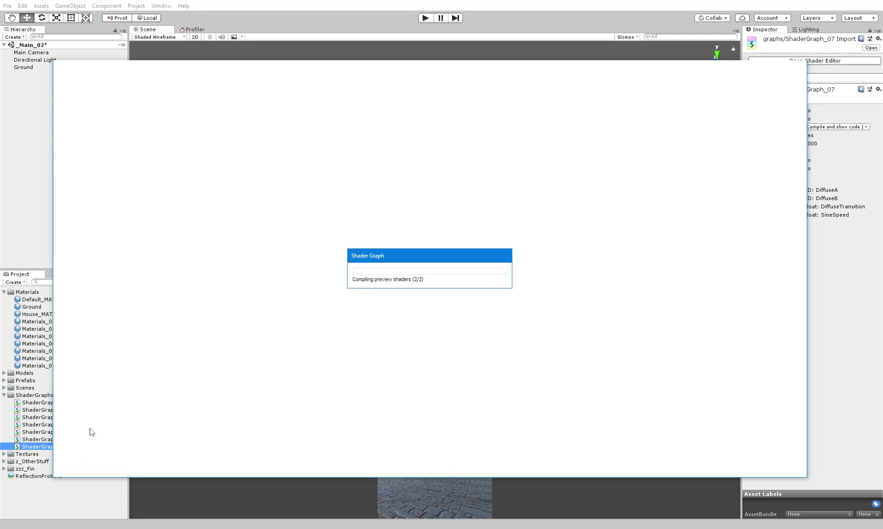
Delete all nodes of the old texture-blend network from ShaderGraph_07, keeping only the PBR Master node
left_click_drag(116, 132, 429, 399)
key("Delete")
scroll(453, 281, "up", 3)
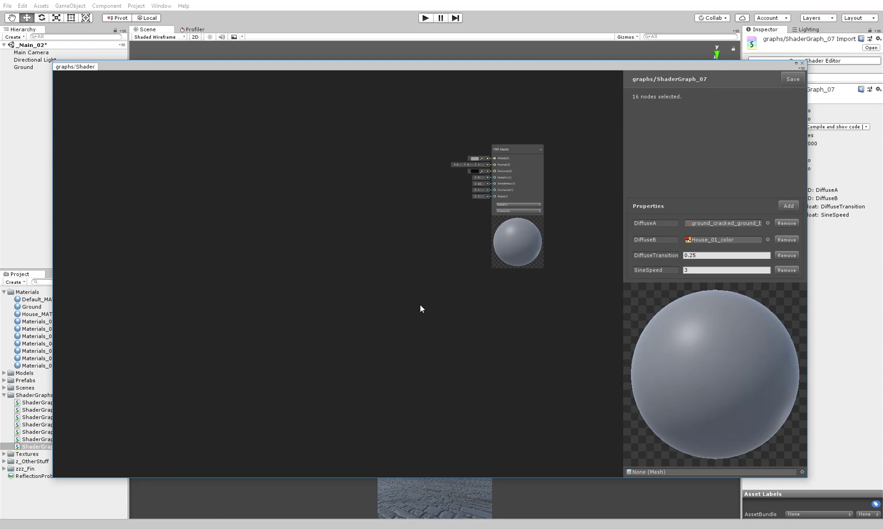
middle_click_drag(420, 303, 382, 343)
Remove the DiffuseA, DiffuseB, DiffuseTransition and SineSpeed properties from ShaderGraph_07
left_click(786, 271)
left_click(787, 271)
left_click(787, 270)
left_click(787, 271)
left_click(786, 271)
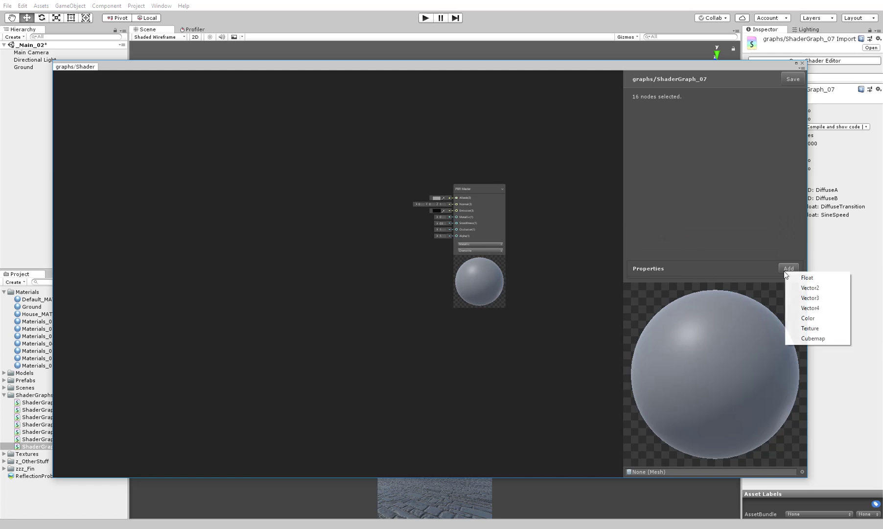
left_click(465, 222)
left_click(349, 240)
scroll(343, 264, "up", 3)
middle_click_drag(329, 305, 214, 278)
middle_click_drag(286, 296, 334, 319)
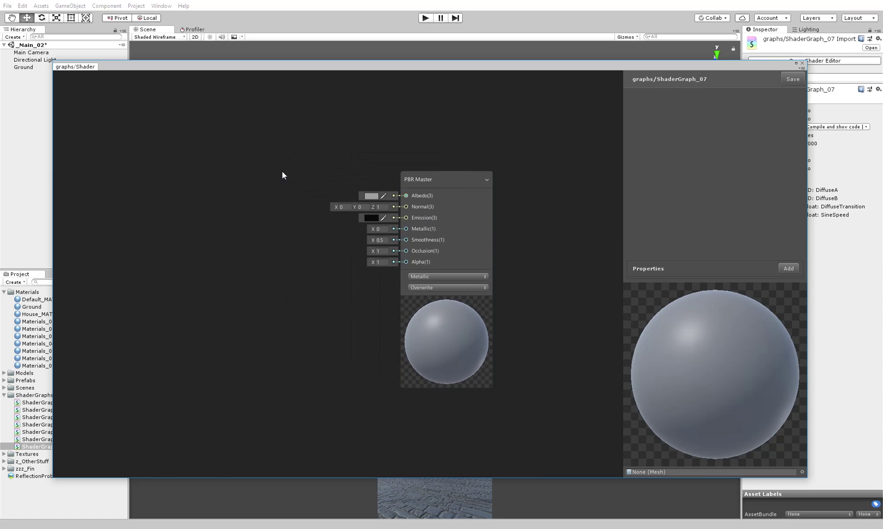
middle_click_drag(287, 205, 338, 231)
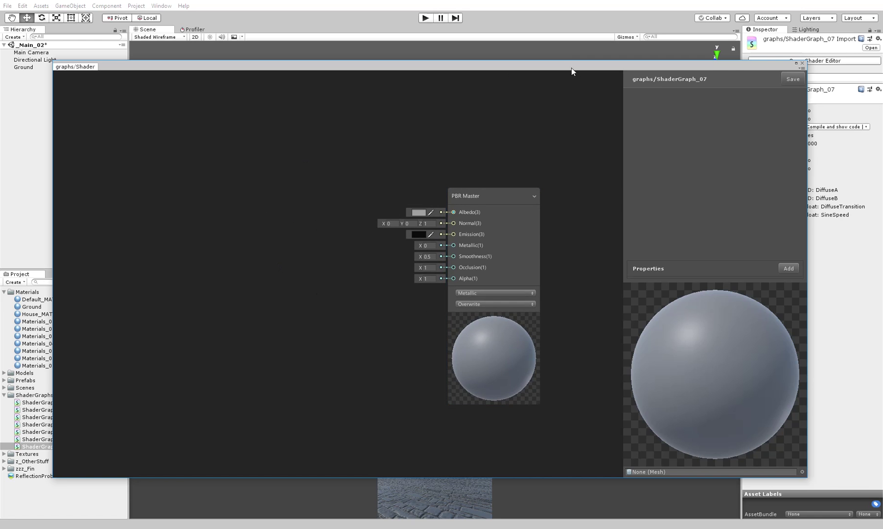
Move the shader graph window off the scene, add a 3D Sphere and scale it uniformly to about 12.17
left_click_drag(571, 71, 614, 340)
right_click(6, 126)
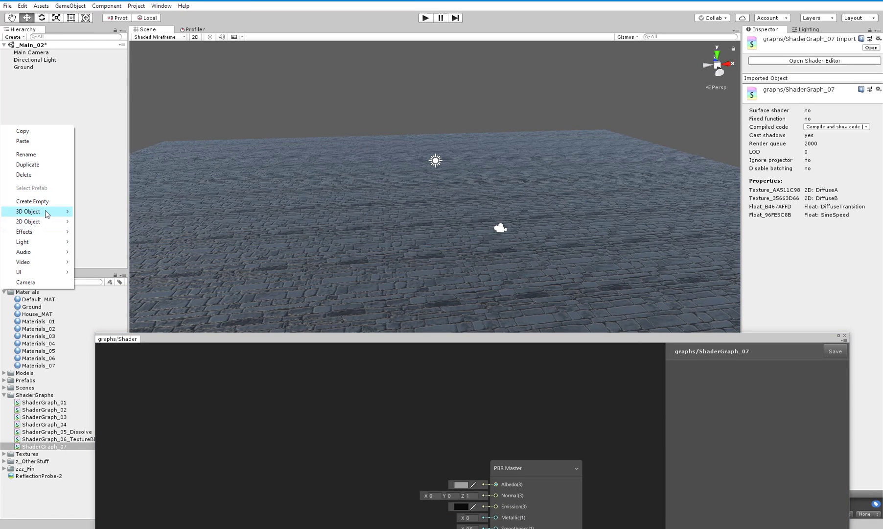
mouse_move(47, 214)
left_click(123, 221)
left_click_drag(433, 226, 725, 229)
key("w")
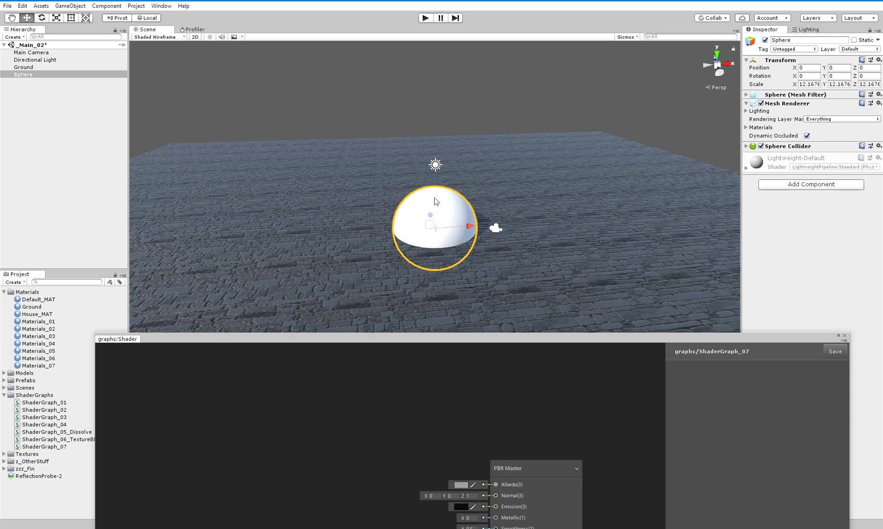
Raise the sphere so it floats above the ground plane and frame it up close
left_click_drag(435, 198, 433, 149)
key("f")
scroll(412, 161, "up", 6)
left_click(400, 110)
left_click_drag(407, 196, 404, 162, "alt")
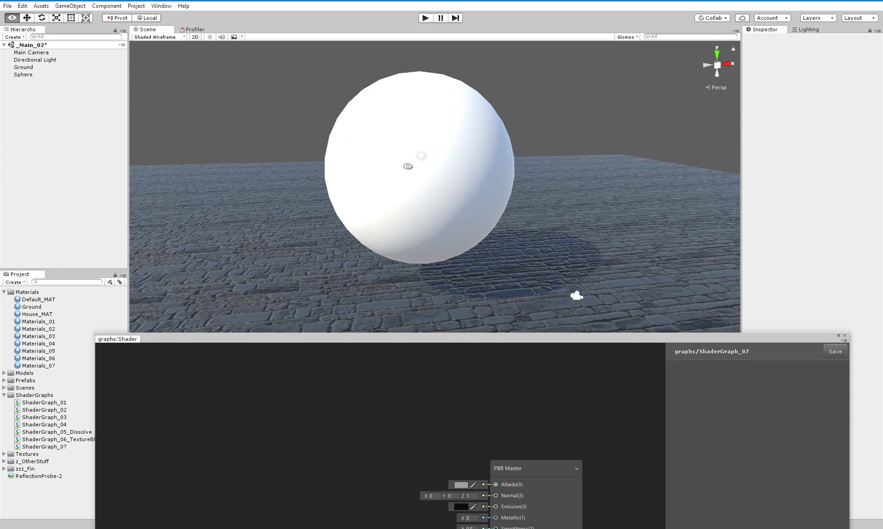
Add a Sample Cubemap node to ShaderGraph_07 and connect its Out to the PBR Master's Emission input
left_click_drag(444, 337, 441, 47)
right_click(260, 221)
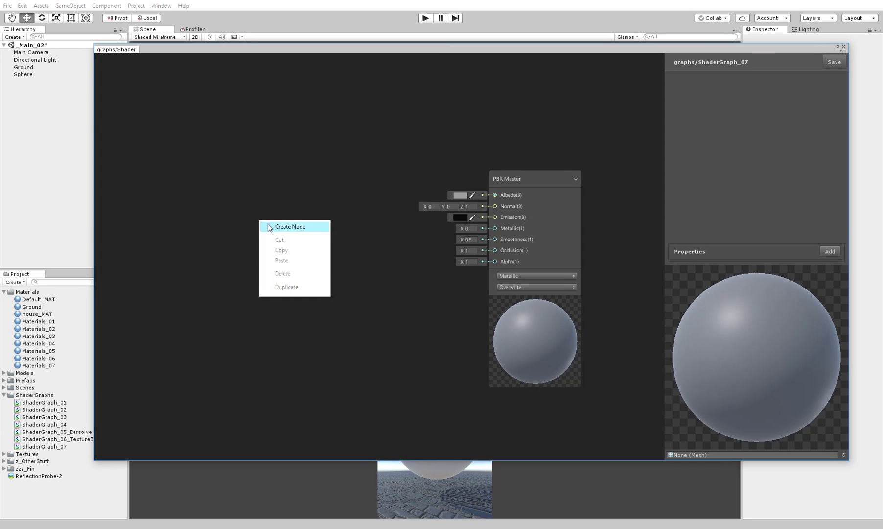
left_click(268, 224)
type("cube")
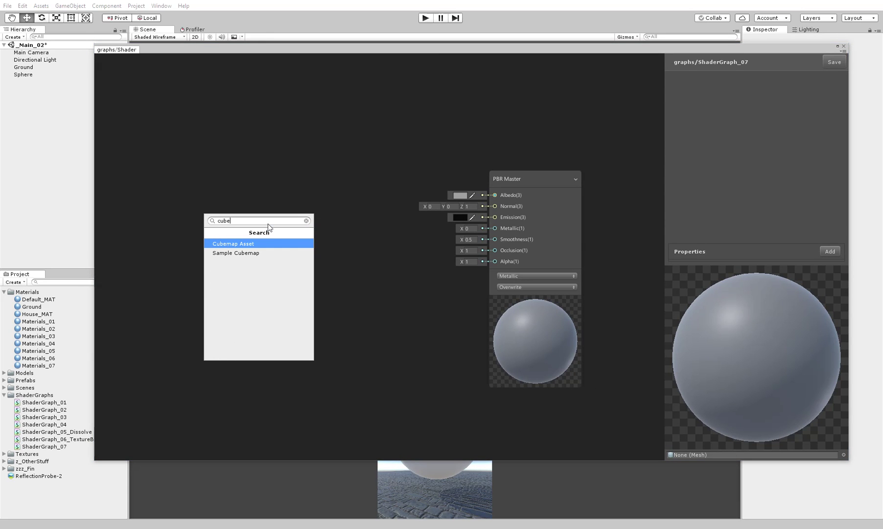
key("Down")
key("Return")
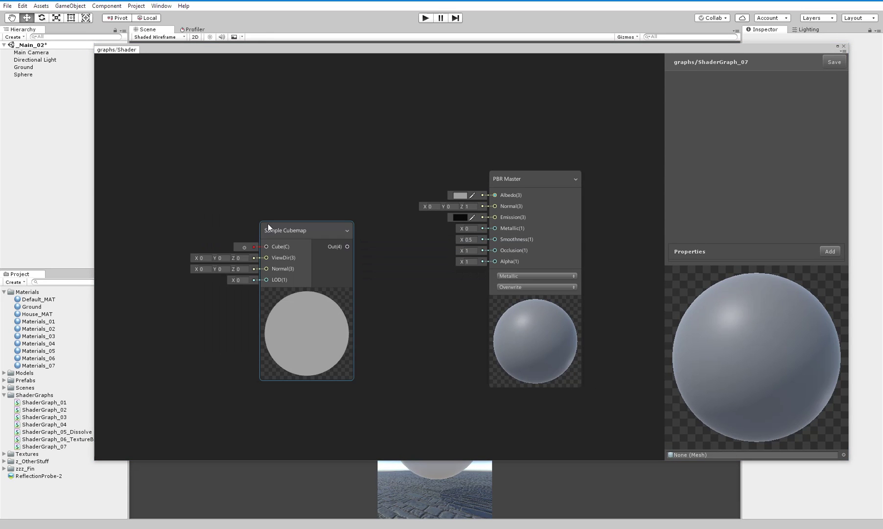
left_click_drag(324, 250, 272, 191)
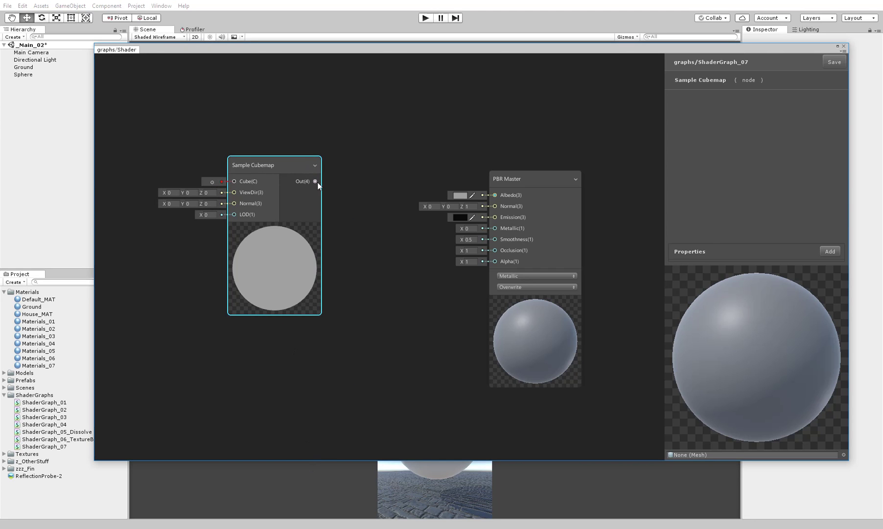
left_click_drag(315, 181, 495, 216)
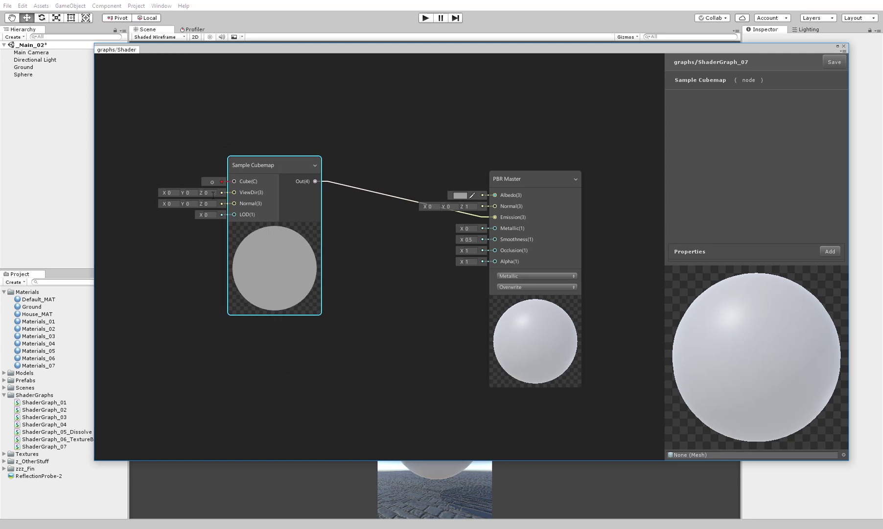
Switch to the web browser and look through the Google image results for "cubemap"
left_click_drag(417, 53, 397, 413)
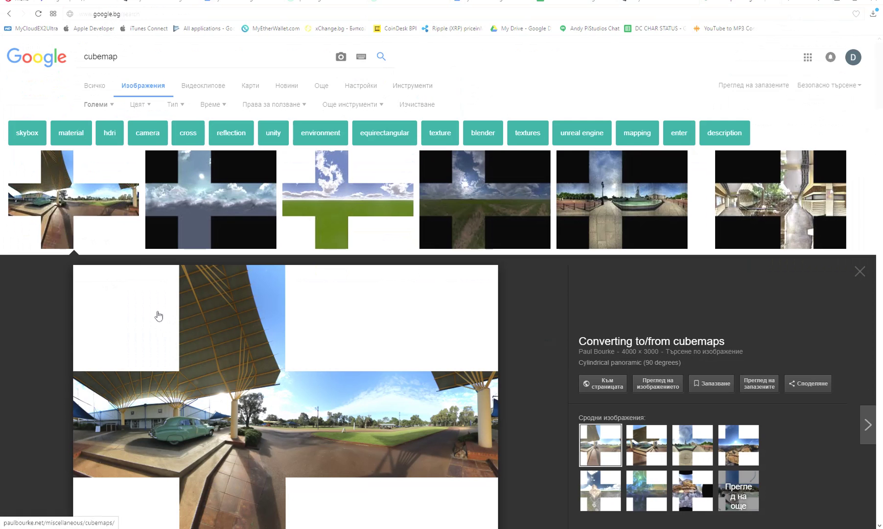
triple_click(161, 51)
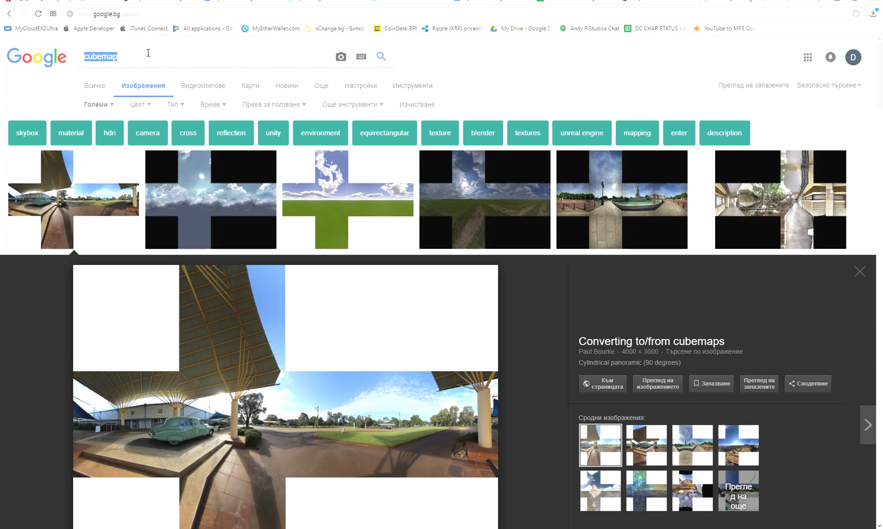
scroll(88, 227, "down", 3)
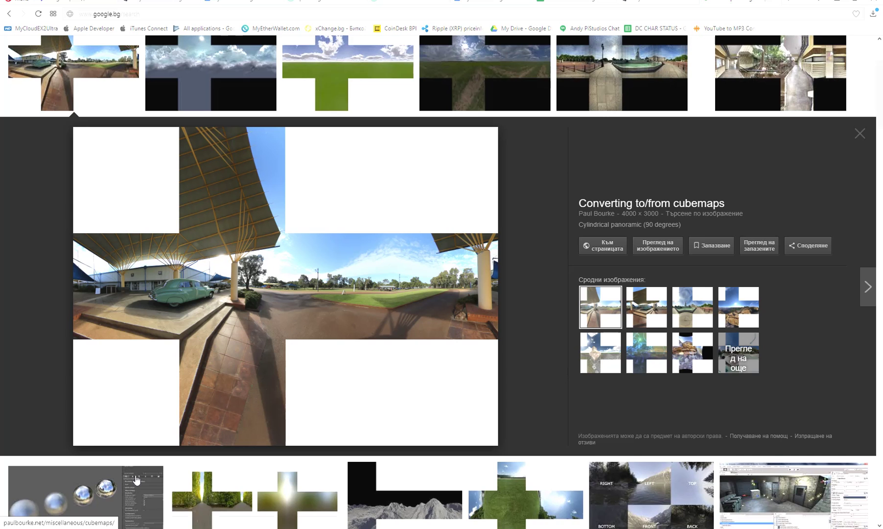
mouse_move(125, 528)
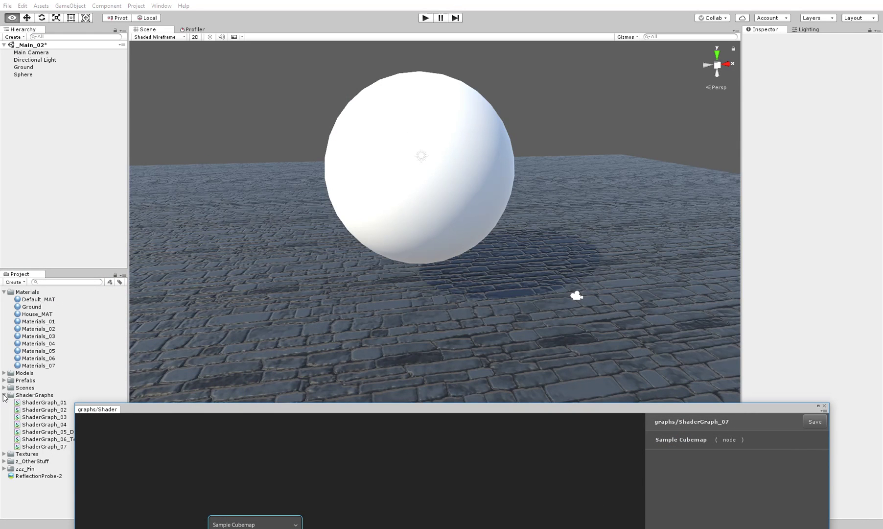
Open the Textures folder and bring up the import settings and preview of the cube texture
left_click(4, 394)
left_click(4, 402)
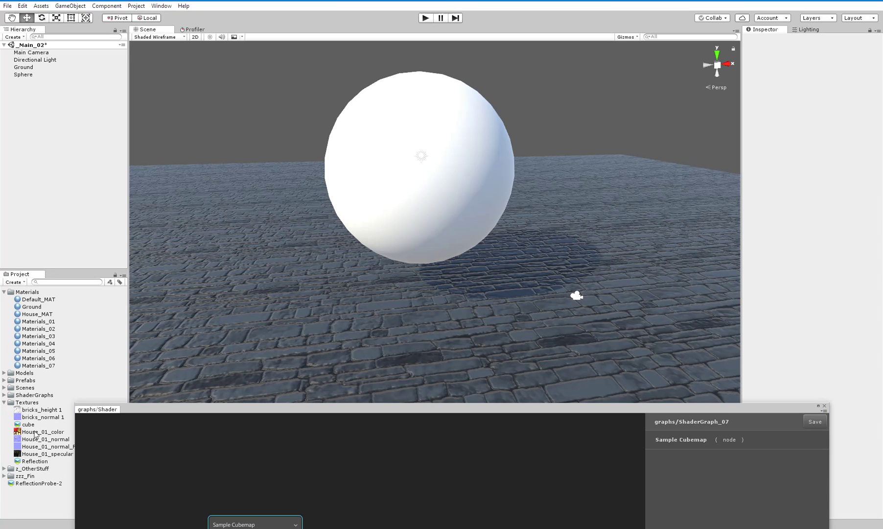
left_click(41, 461)
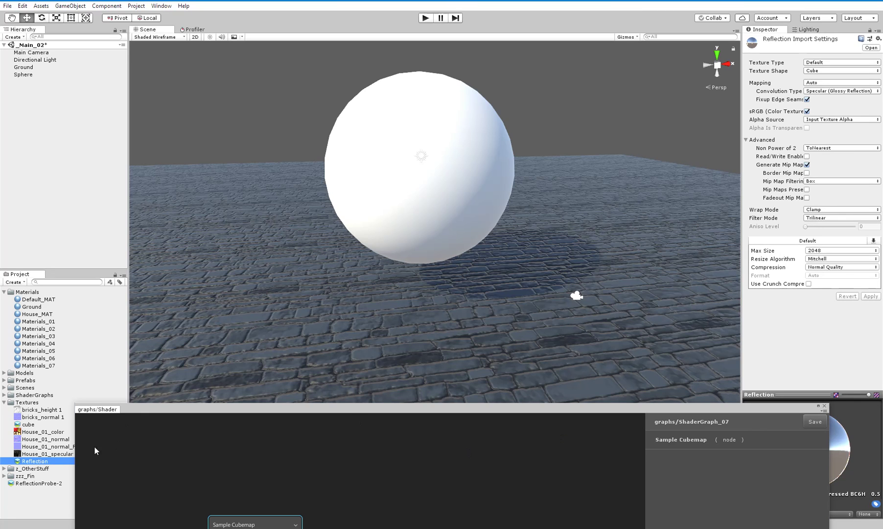
left_click(28, 425)
left_click_drag(397, 415, 343, 388)
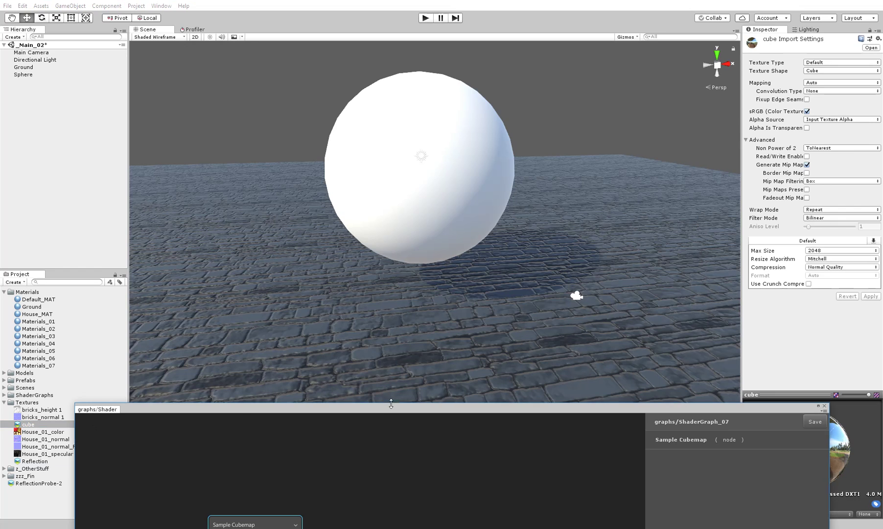
left_click_drag(385, 416, 220, 287)
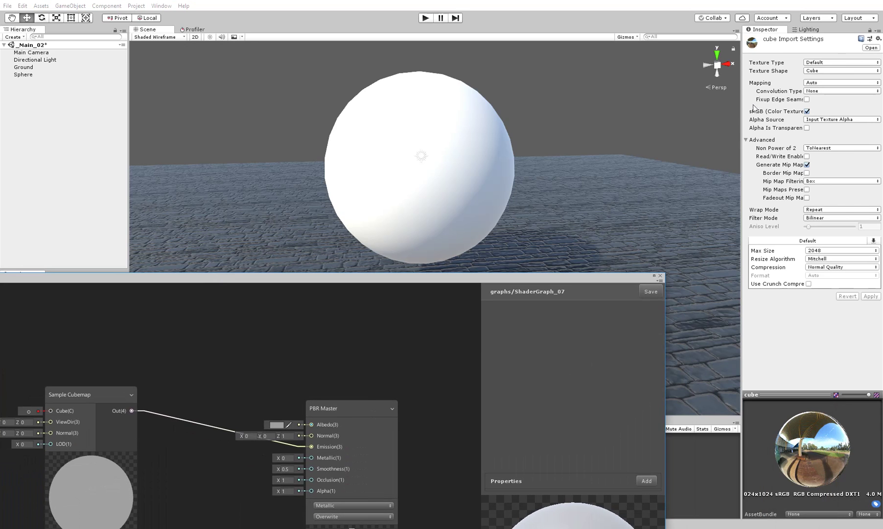
Review the cube texture's Texture Type options and choose Cube as its Texture Shape
left_click(818, 63)
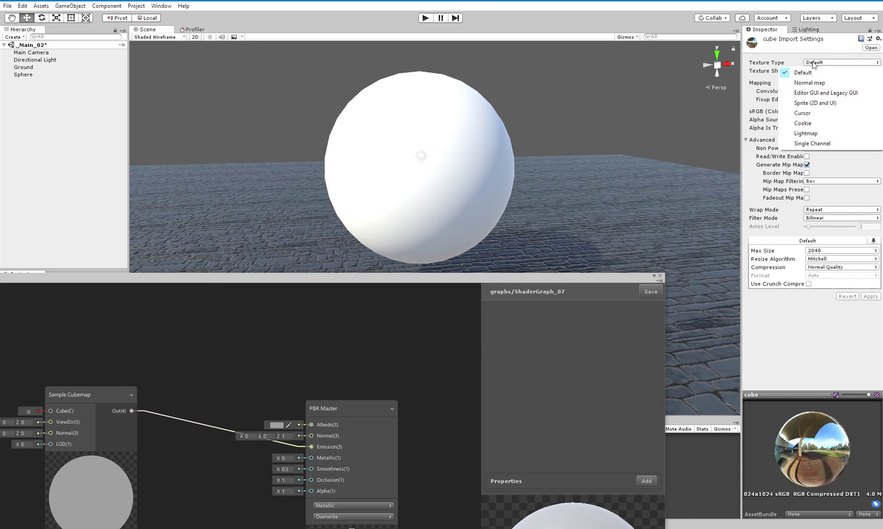
left_click(813, 66)
left_click(815, 71)
left_click(831, 91)
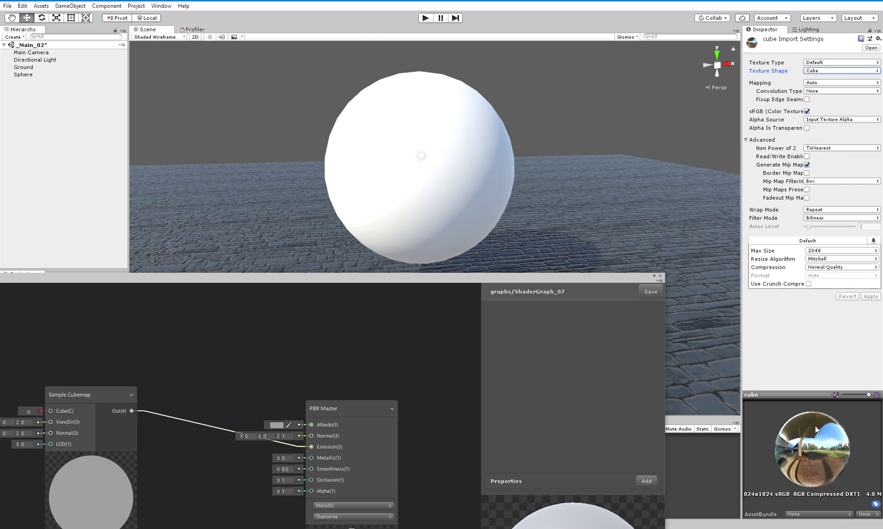
Open the cube texture's preview in an enlarged floating window, rotate it to examine the cubemap, and close it
left_click(818, 393)
left_click(799, 515)
right_click(809, 392)
left_click(833, 399)
left_click_drag(274, 197, 471, 232)
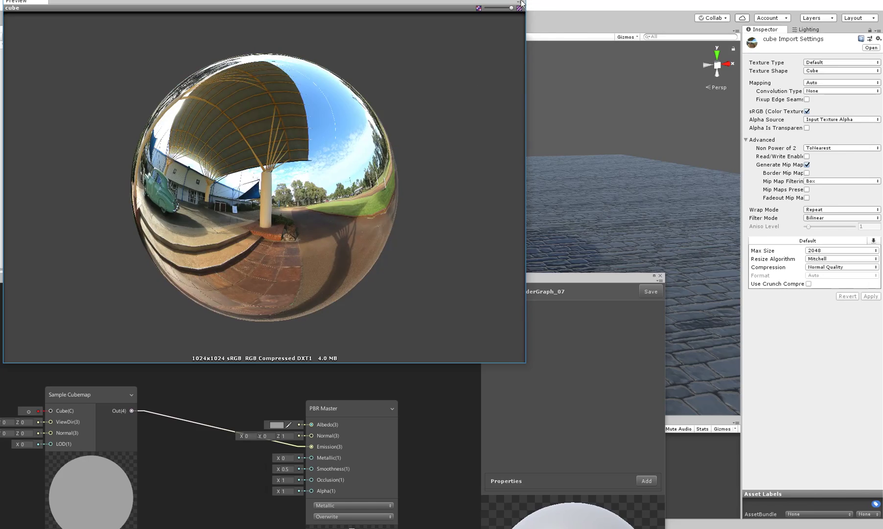
left_click(522, 3)
Assign the cube texture to the Cube input of the Sample Cubemap node in ShaderGraph_07
left_click_drag(360, 281, 499, 63)
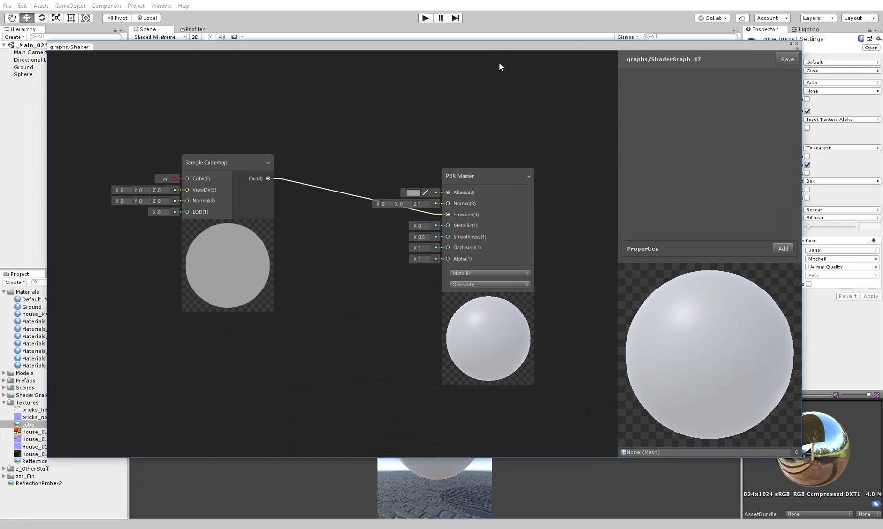
left_click(165, 179)
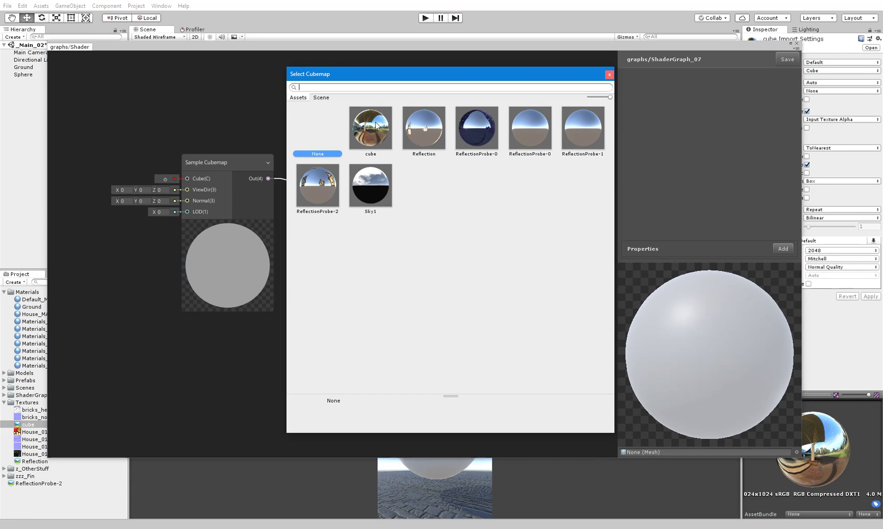
double_click(377, 126)
left_click_drag(715, 342, 723, 365)
Set the PBR Master's Albedo color to black (000000)
left_click(410, 194)
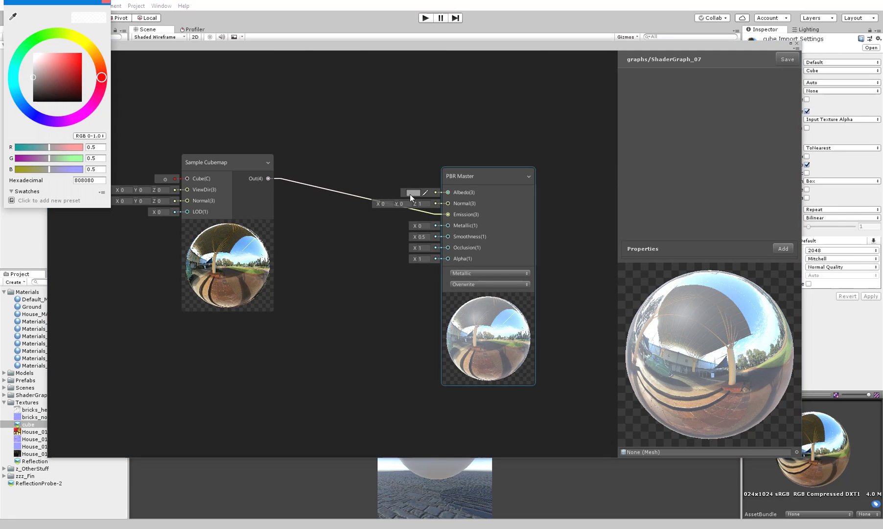
left_click_drag(44, 78, 17, 137)
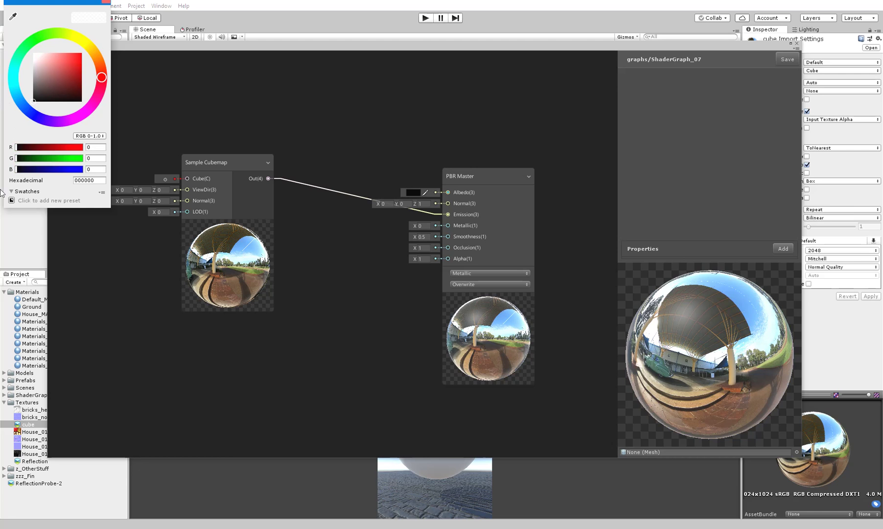
left_click(377, 97)
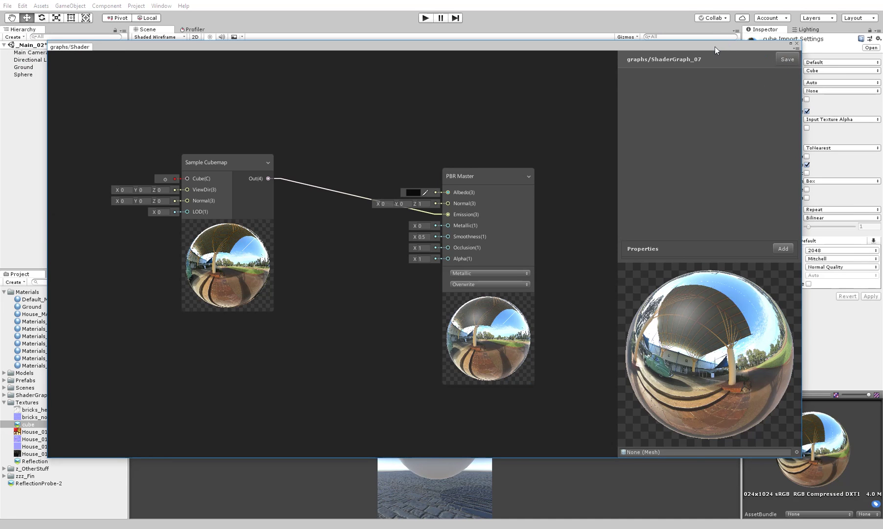
Assign the graphs/ShaderGraph_07 shader to Materials_07 and apply that material to the sphere in the scene
left_click_drag(716, 47, 668, 343)
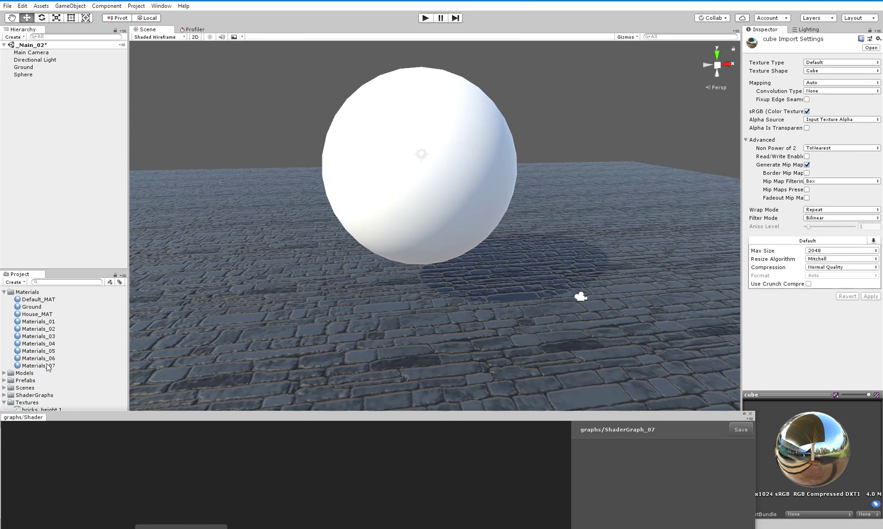
left_click(39, 365)
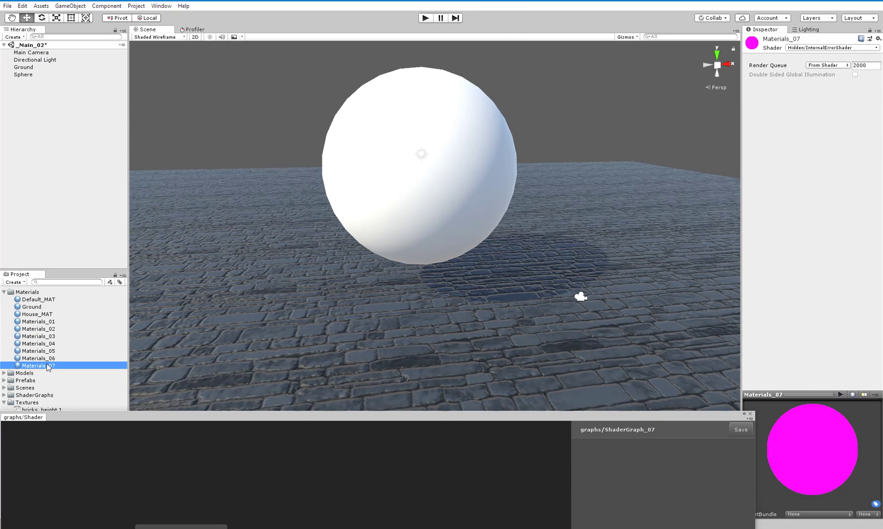
left_click(807, 47)
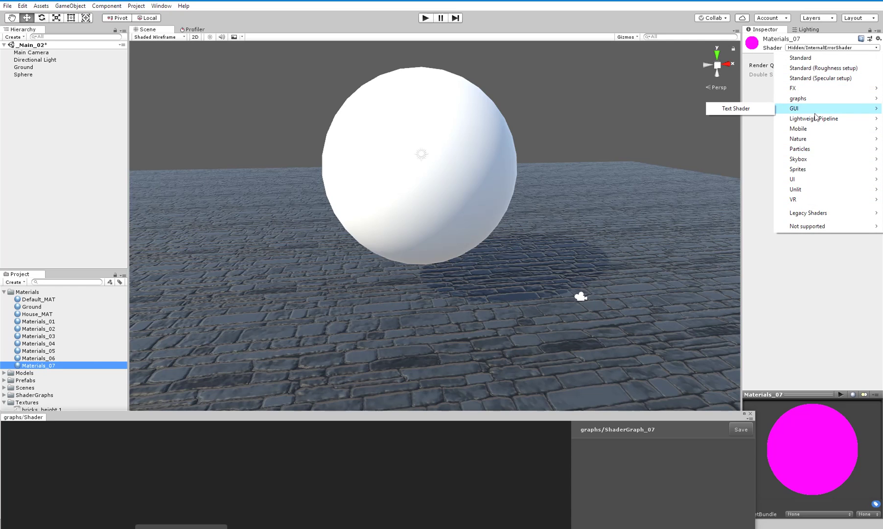
mouse_move(813, 99)
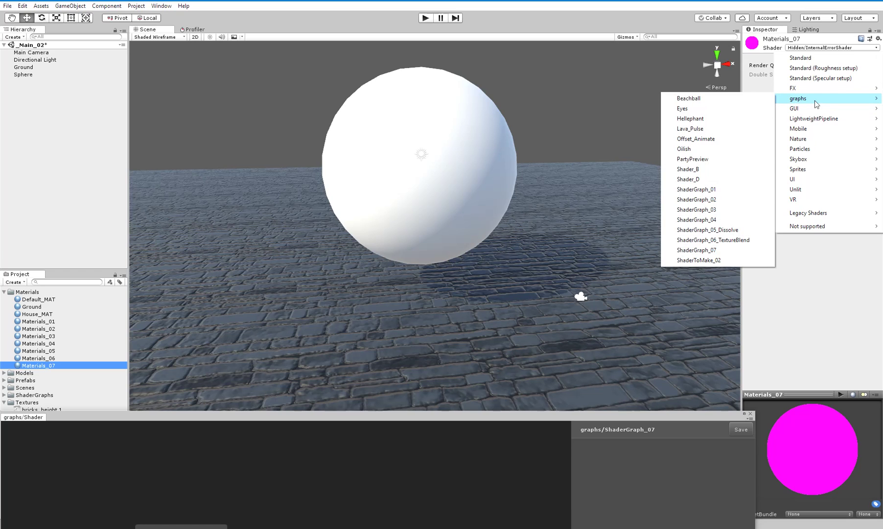
left_click(715, 251)
left_click_drag(47, 365, 393, 187)
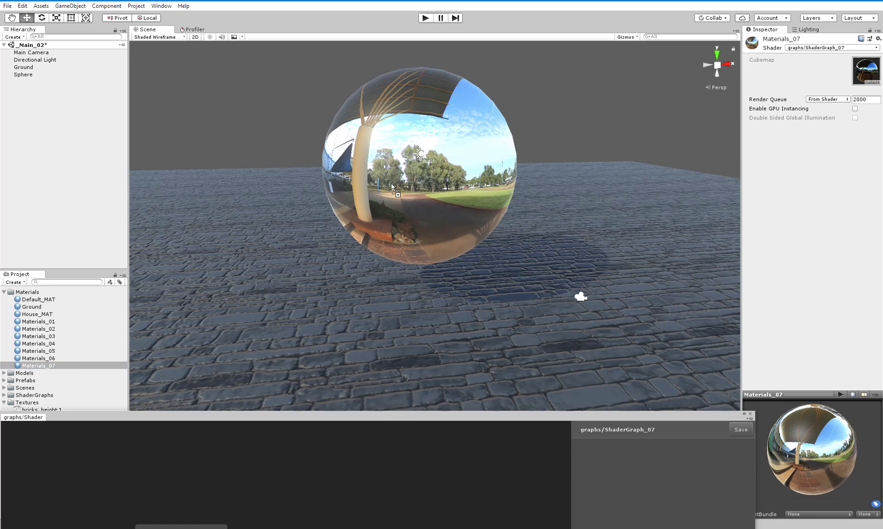
Examine the sphere's cubemap from different angles in the scene, trying the Rotate tool on the sphere
left_click(588, 73)
key("w")
right_click_drag(589, 73, 596, 189)
left_click_drag(596, 189, 481, 216, "alt")
left_click(495, 229)
key("e")
key("e")
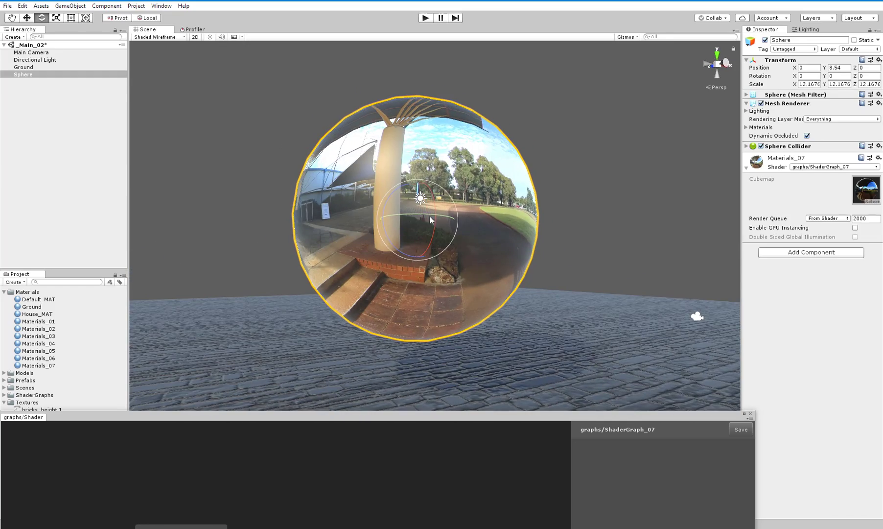
left_click_drag(421, 214, 486, 216)
left_click_drag(486, 216, 548, 196, "alt")
left_click(575, 144)
left_click_drag(576, 144, 450, 311, "alt")
scroll(644, 198, "down", 4)
Return to the ShaderGraph_07 graph and move the Sample Cubemap node level with the PBR Master's Emission input
left_click_drag(297, 417, 436, 62)
left_click_drag(360, 176, 364, 214)
left_click_drag(441, 209, 501, 196, "alt")
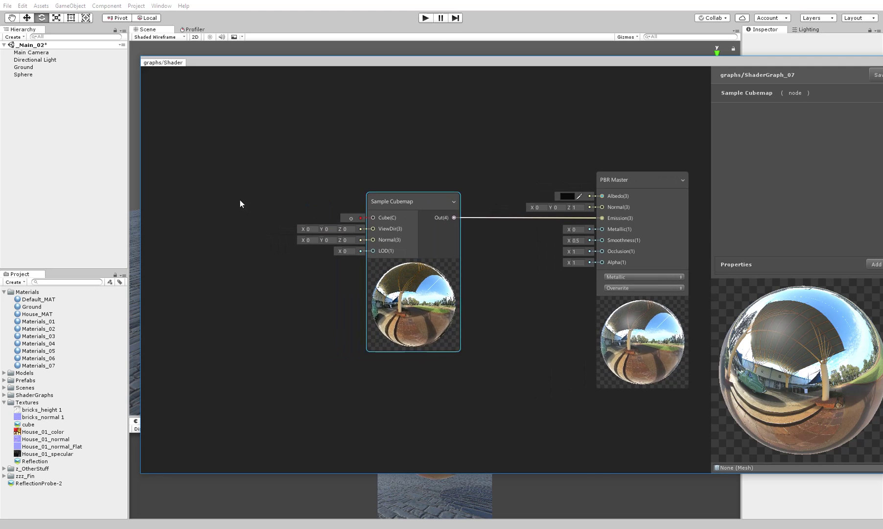
left_click(237, 201)
left_click_drag(235, 199, 291, 204, "alt")
Add a Normal Vector node and connect its Out to the Sample Cubemap's Normal input
right_click(290, 203)
left_click(302, 208)
type("normal")
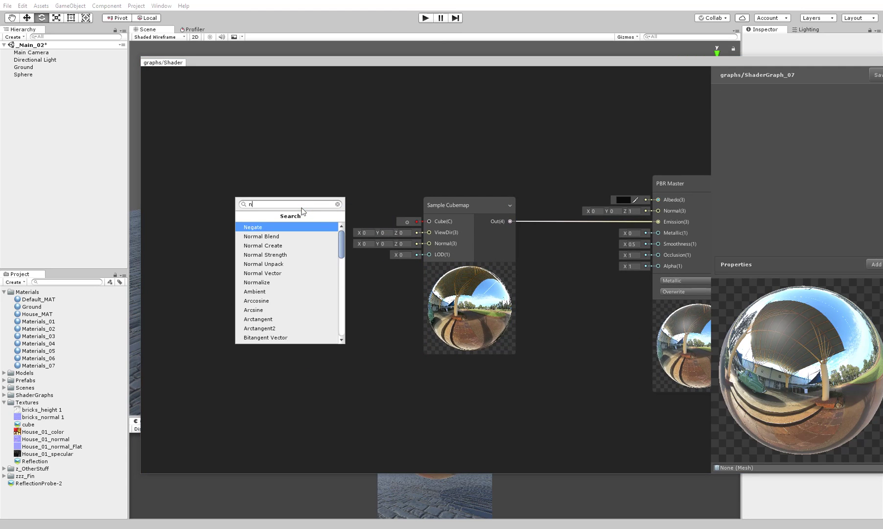
key("Down")
key("Down")
key("Down")
key("Down")
key("Return")
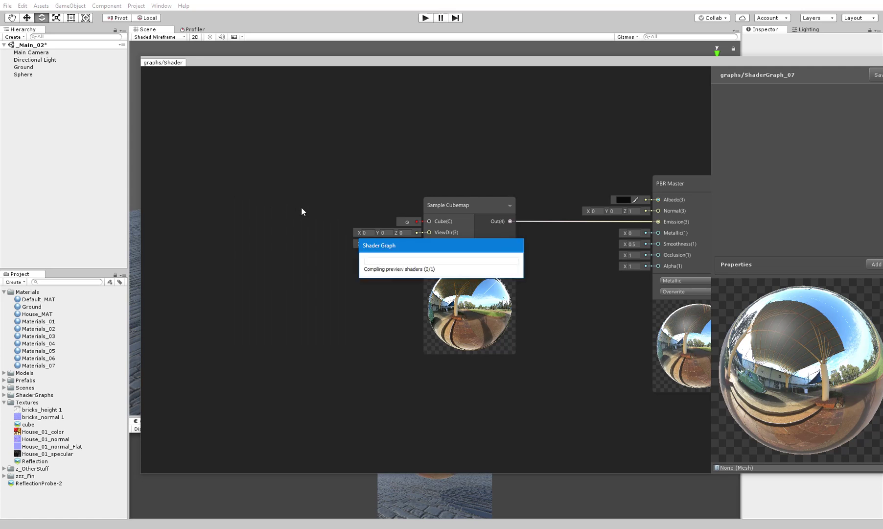
left_click_drag(330, 220, 249, 236)
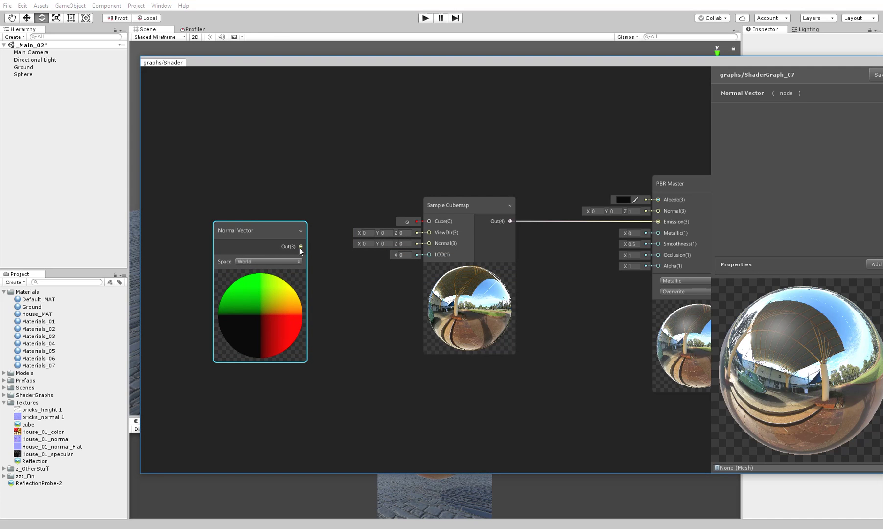
left_click_drag(300, 246, 429, 243)
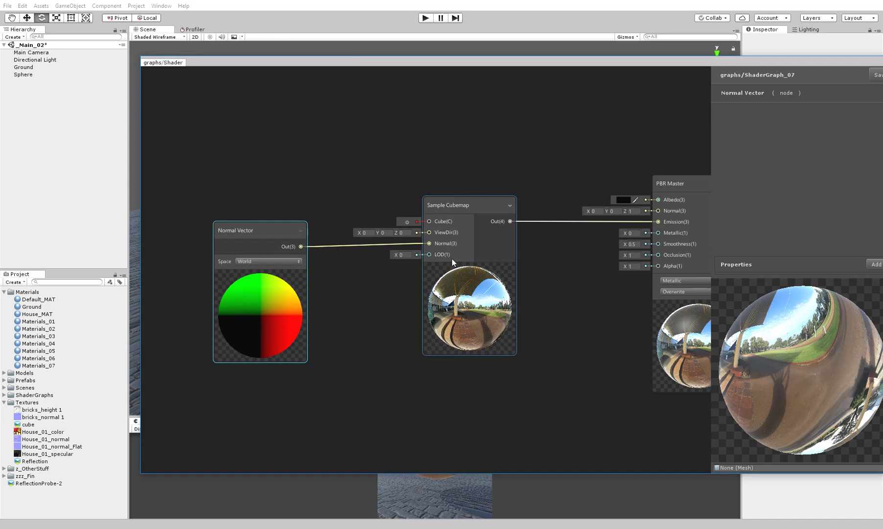
Move the Normal Vector node lower, add a View Direction node, and connect its Out to the Sample Cubemap's ViewDir input
left_click(450, 217)
left_click_drag(250, 228, 214, 299)
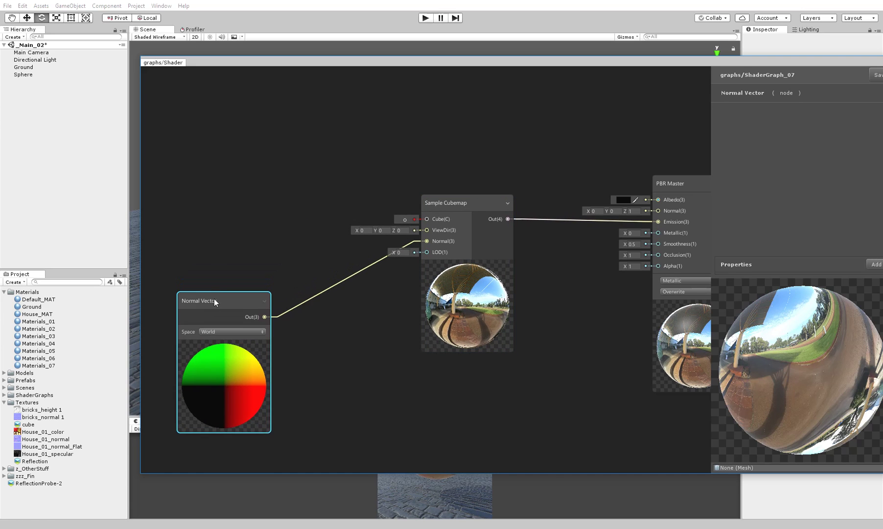
key("space")
type("view")
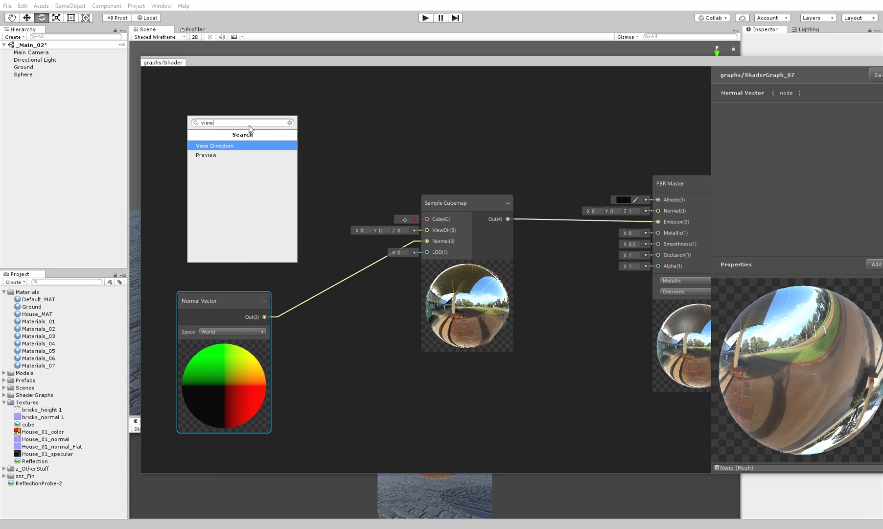
key("Return")
left_click_drag(313, 156, 427, 230)
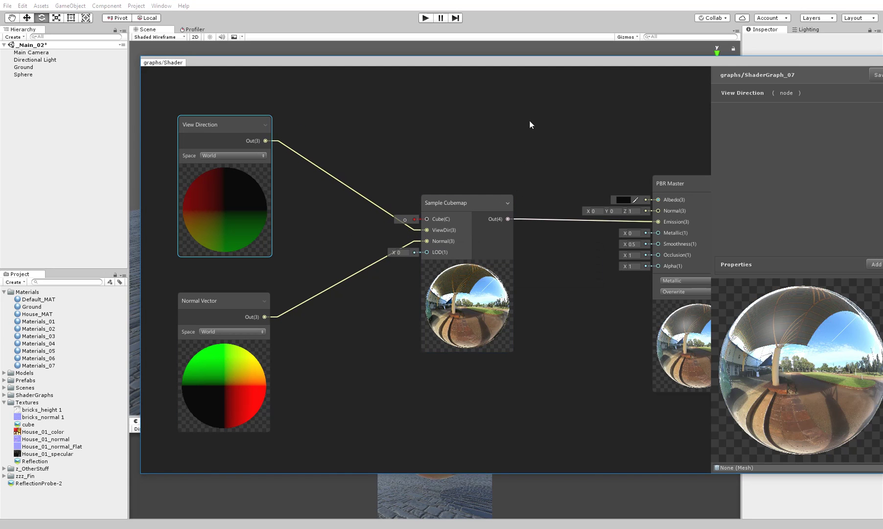
Return to the scene, orbit around the sphere to check its reflection, and select it
left_click_drag(803, 61, 631, 489)
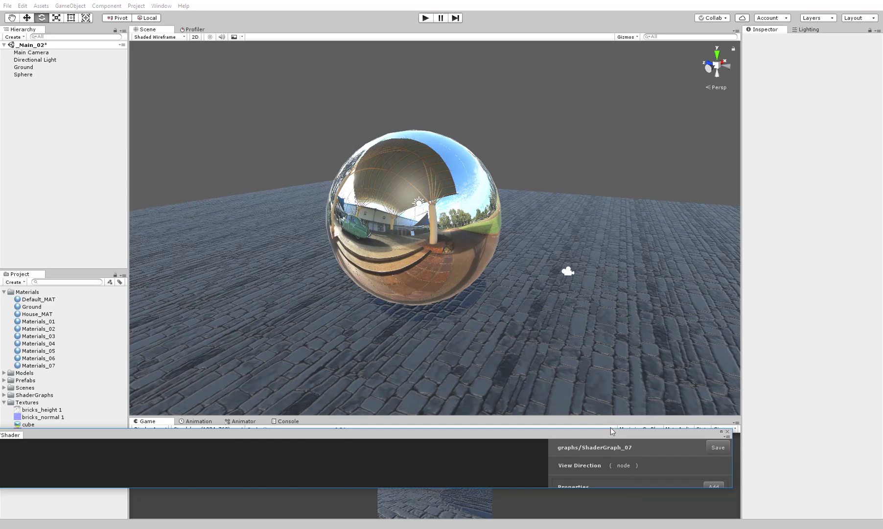
left_click_drag(611, 431, 661, 505)
left_click_drag(592, 279, 537, 221, "alt")
left_click_drag(481, 242, 478, 220, "alt")
left_click(478, 219)
Try scaling the sphere along different axes to see how the reflection reacts, and undo the scale changes
key("r")
left_click_drag(411, 180, 413, 139)
right_click_drag(412, 141, 363, 216, "alt")
key("ctrl+z")
left_click_drag(381, 222, 338, 222)
left_click_drag(419, 183, 444, 240)
key("ctrl+z")
key("ctrl+z")
right_click_drag(444, 240, 446, 431, "alt")
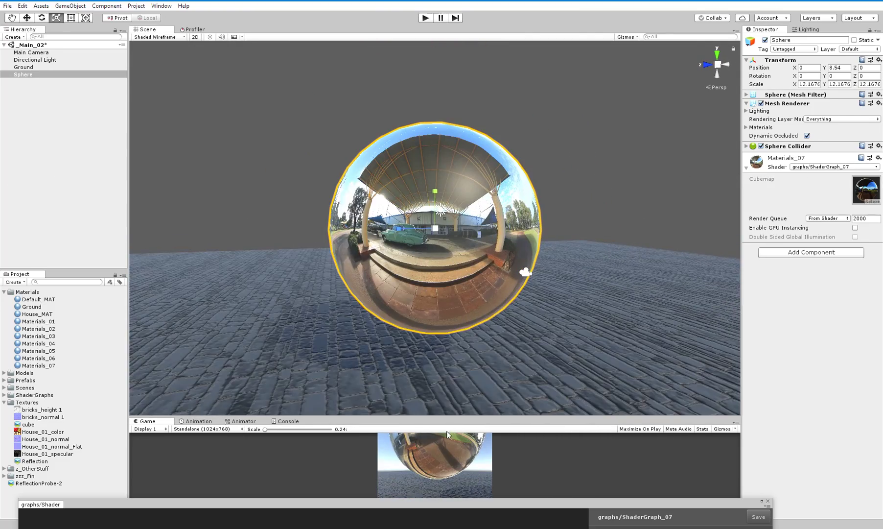
Add a single-value property named ReflectionBlur to ShaderGraph_07 and save the graph
left_click_drag(493, 507, 510, 20)
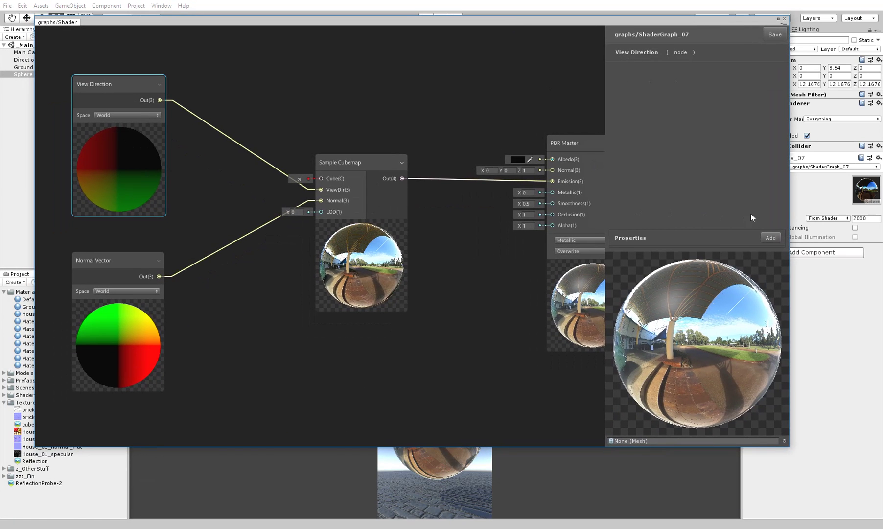
left_click(768, 239)
left_click(777, 246)
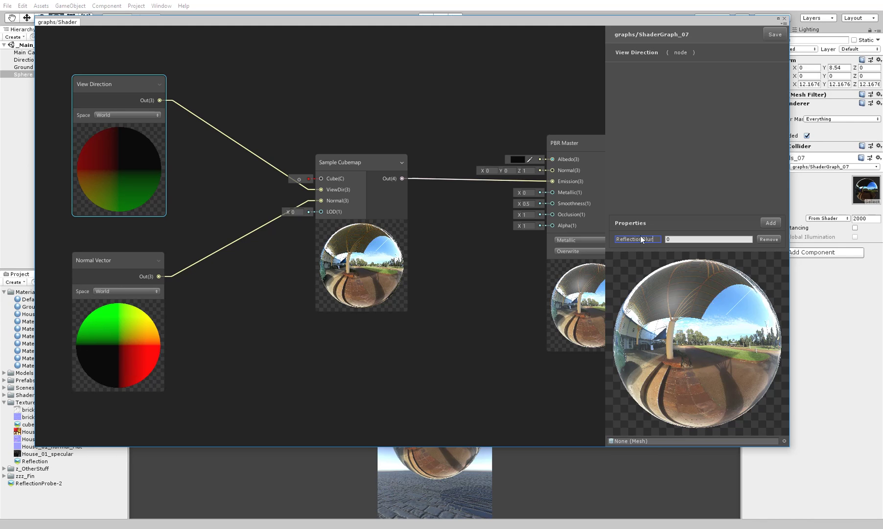
left_click(766, 34)
Add a Property node set to ReflectionBlur and connect its Out to the Sample Cubemap's LOD input
right_click(396, 106)
left_click(430, 109)
type("property")
key("Return")
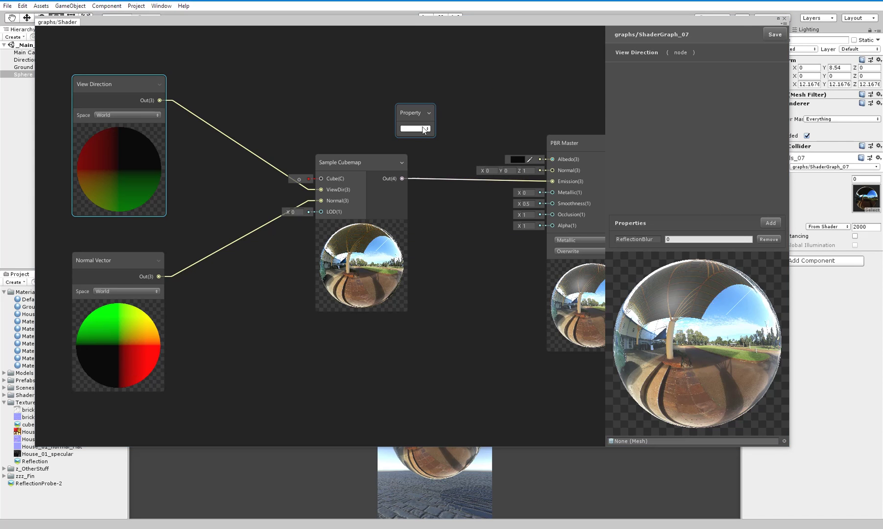
left_click(425, 128)
left_click(428, 137)
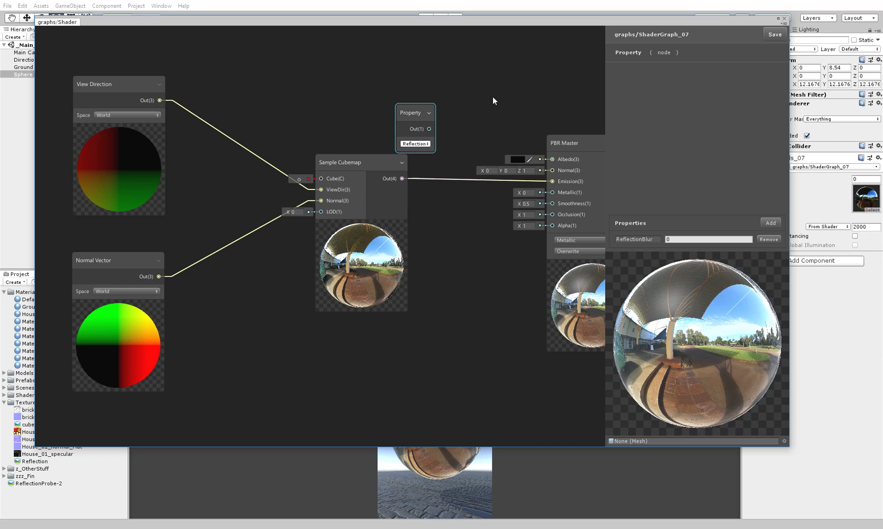
left_click_drag(413, 115, 233, 335)
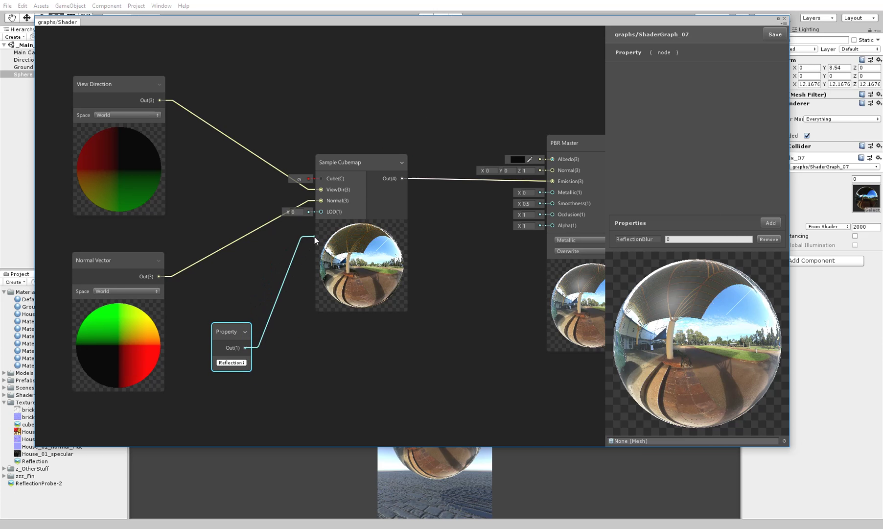
left_click_drag(322, 209, 322, 211)
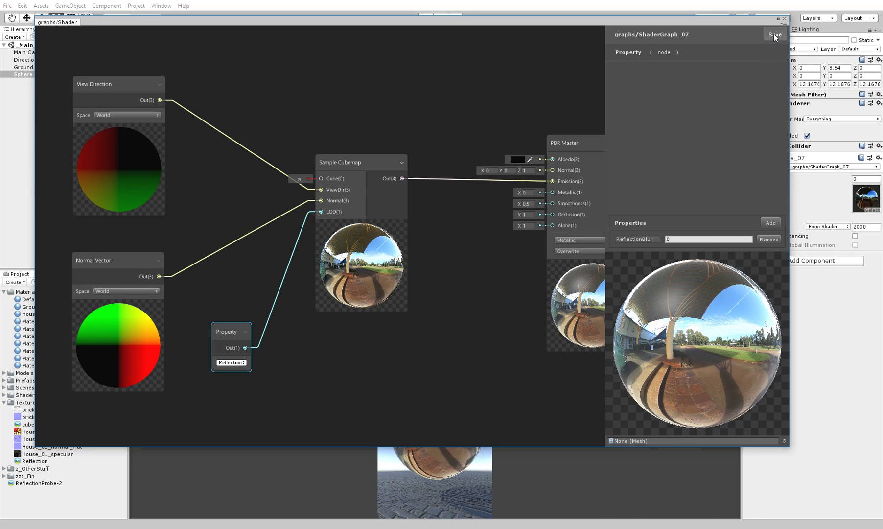
Try out the ReflectionBlur value of Materials_07 on the sphere and set it to about 5.7
left_click_drag(721, 21, 651, 427)
left_click(579, 270)
scroll(583, 221, "up", 3)
left_click_drag(583, 220, 550, 198, "alt")
left_click(552, 201)
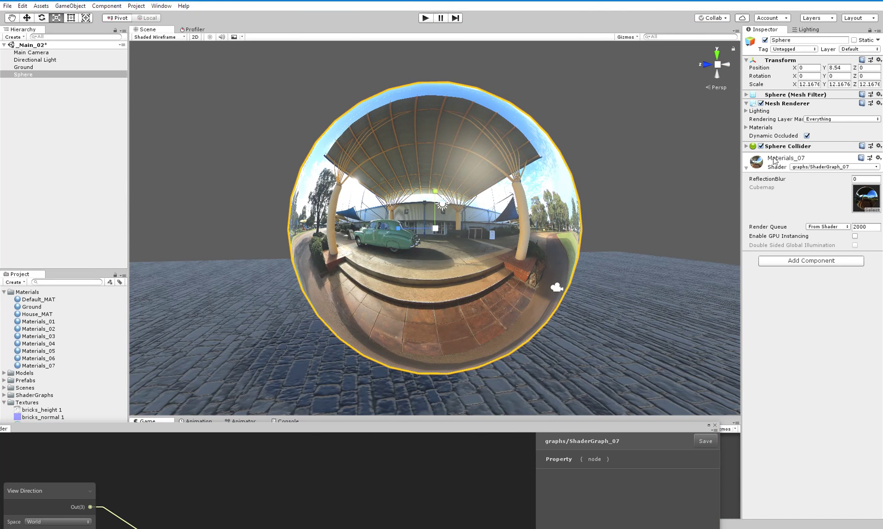
key("alt")
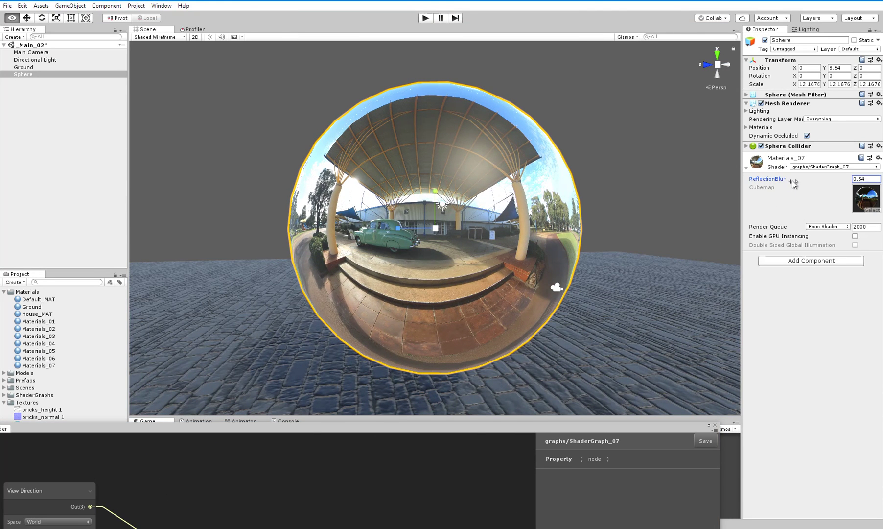
left_click_drag(832, 184, 171, 184)
left_click_drag(238, 197, 475, 221, "alt")
key("ctrl+z")
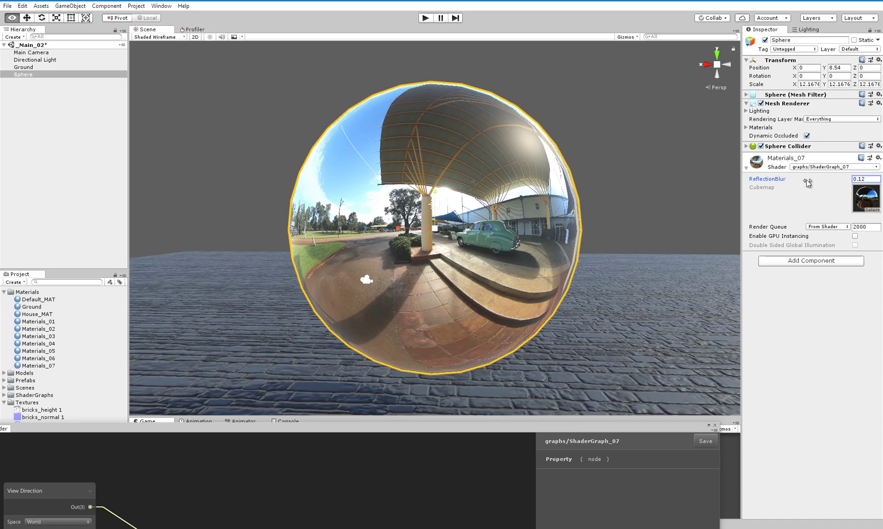
left_click_drag(876, 185, 274, 180)
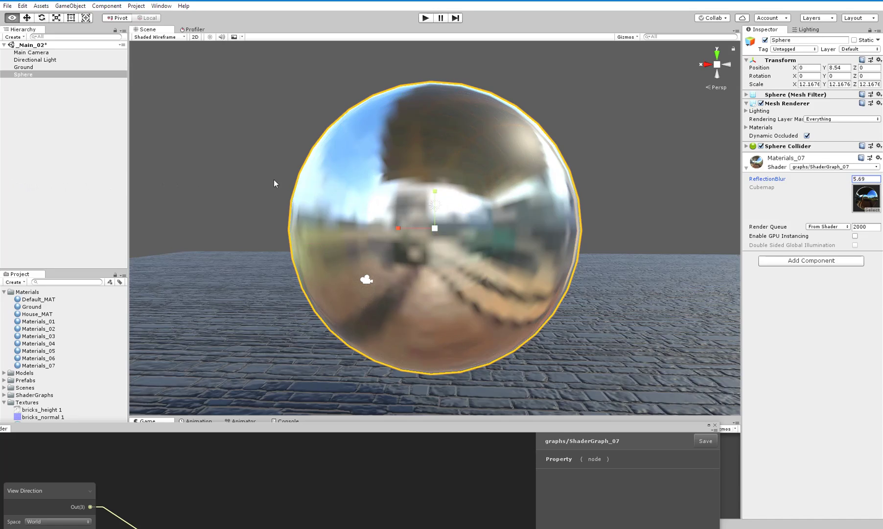
Orbit and zoom around the sphere to examine the blurred reflection from several angles
left_click(217, 132)
left_click_drag(456, 174, 595, 226, "alt")
right_click_drag(594, 226, 646, 254, "alt")
left_click_drag(646, 254, 493, 253, "alt")
right_click_drag(494, 253, 247, 229, "alt")
left_click(371, 173)
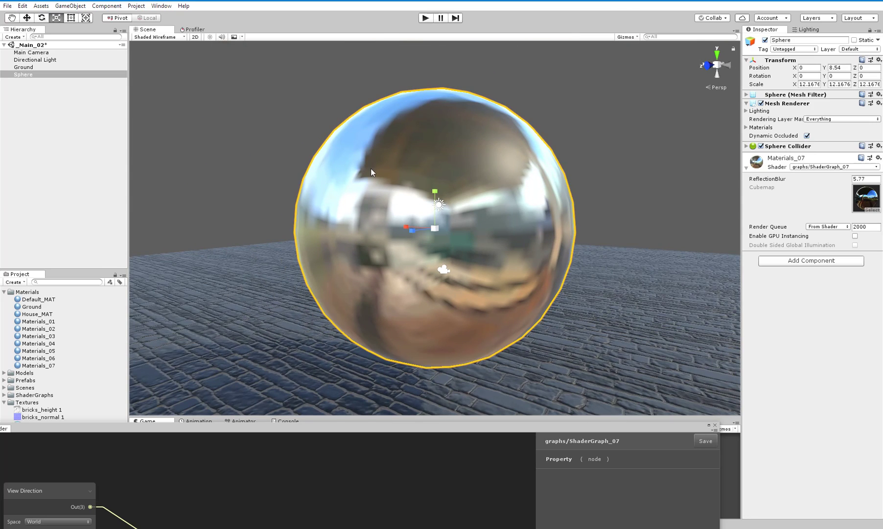
left_click_drag(411, 210, 411, 204, "alt")
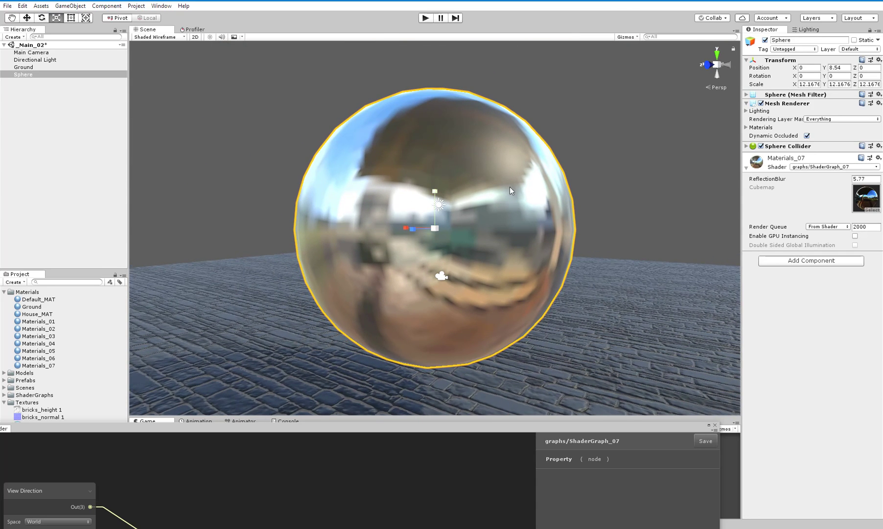
Increase the ReflectionBlur of Materials_07 to 7.91 and view the sphere's softened reflection
key("alt")
left_click_drag(834, 182, 864, 183)
left_click_drag(563, 193, 563, 157, "alt")
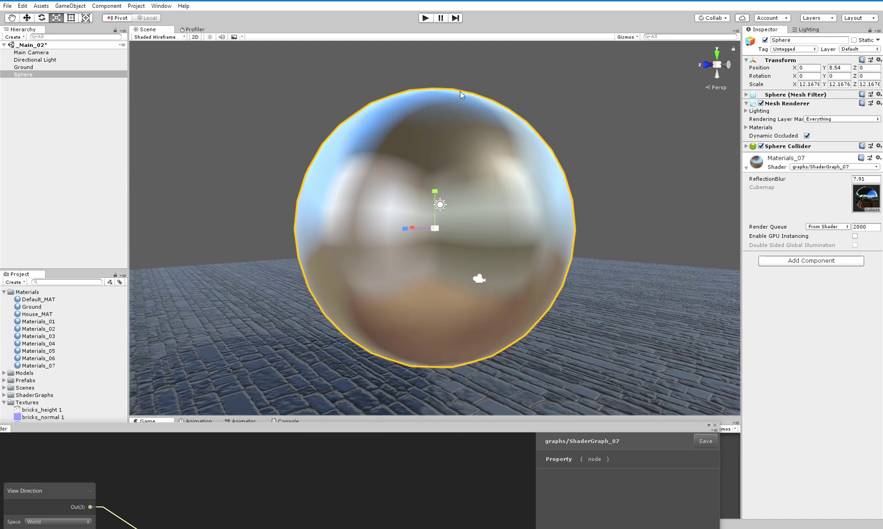
Set the ReflectionBlur of Materials_07 to 0 on the sphere
left_click_drag(498, 249, 411, 273, "alt")
scroll(411, 272, "down", 3)
left_click_drag(331, 426, 353, 415)
left_click_drag(424, 251, 414, 319, "alt")
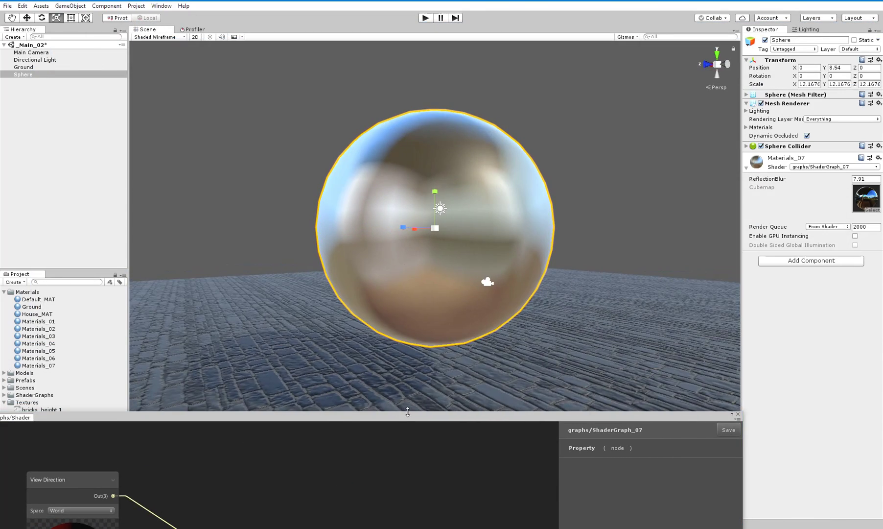
left_click_drag(407, 413, 475, 358)
left_click(869, 179)
type("0")
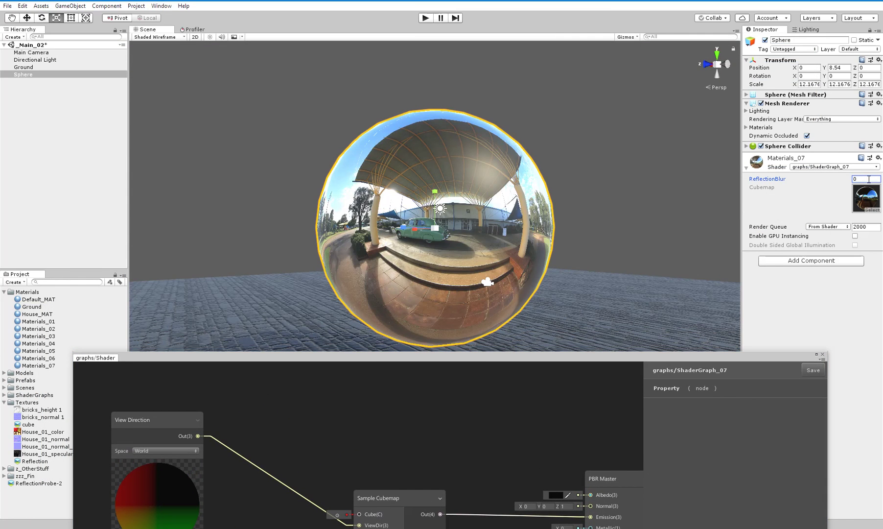
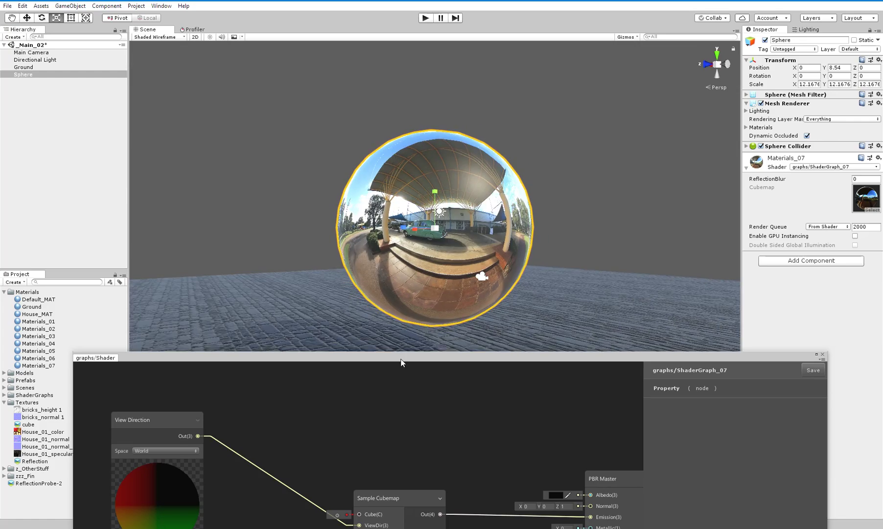
Orbit and zoom around the sphere to examine the sharp cubemap reflection from several sides
right_click_drag(441, 210, 306, 165, "alt")
left_click(306, 163)
right_click_drag(352, 215, 391, 235, "alt")
left_click_drag(431, 260, 391, 291, "alt")
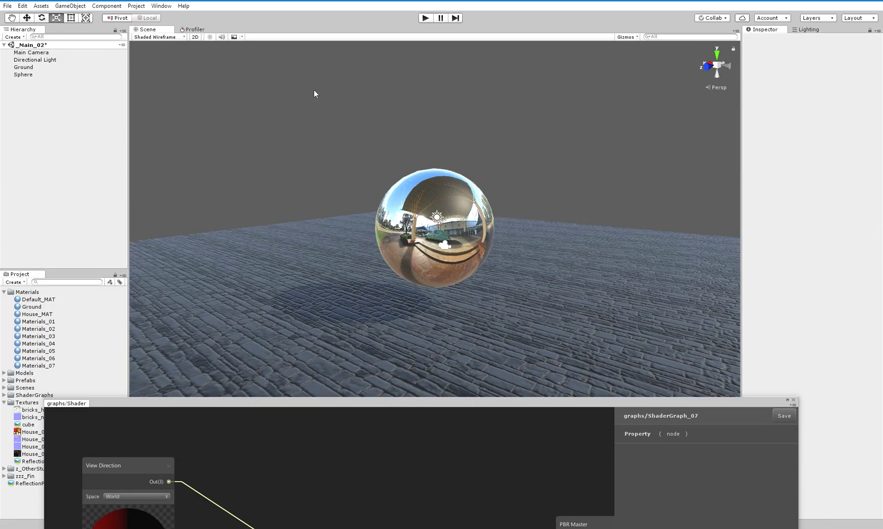
right_click_drag(338, 215, 284, 203, "alt")
left_click_drag(284, 203, 391, 230, "alt")
left_click_drag(554, 341, 647, 331, "alt")
left_click_drag(485, 200, 626, 196, "alt")
right_click_drag(392, 245, 479, 287, "alt")
left_click_drag(480, 287, 488, 293, "alt")
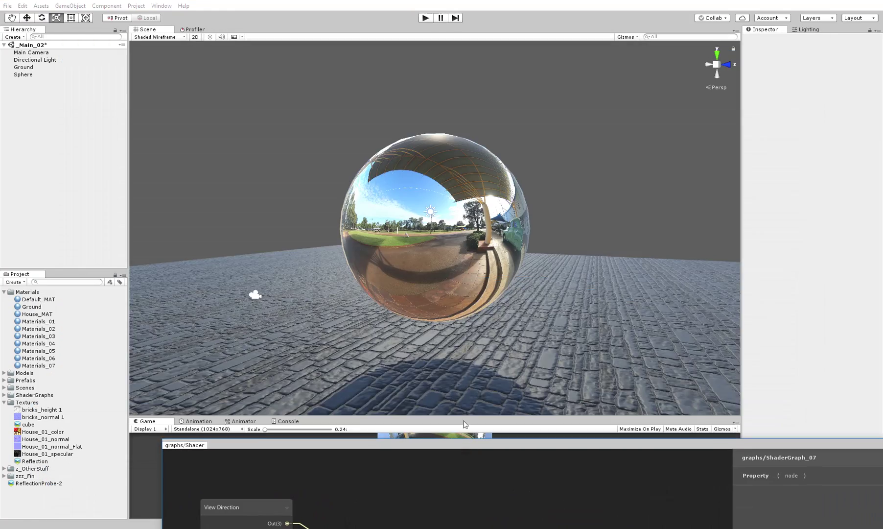
left_click_drag(377, 287, 508, 262, "alt")
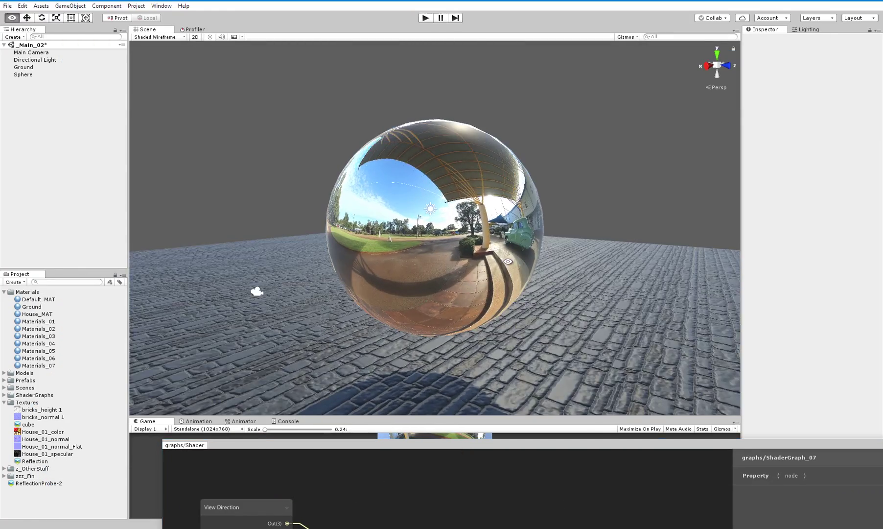
right_click_drag(448, 265, 391, 266, "alt")
Place the House prefab from the Prefabs folder in the scene beside the sphere and adjust its scale
left_click(4, 381)
left_click(17, 382)
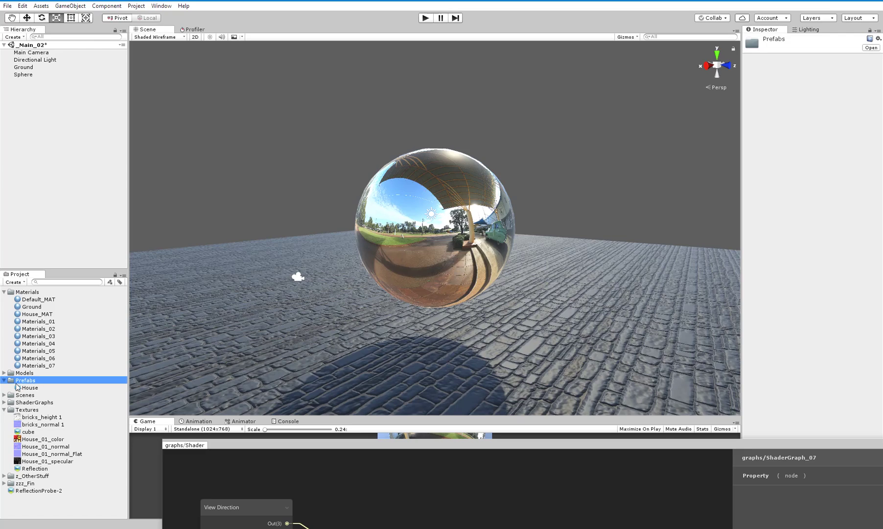
left_click(36, 387)
left_click_drag(38, 387, 68, 157)
scroll(363, 237, "down", 6)
left_click_drag(362, 237, 39, 313, "alt")
middle_click_drag(368, 247, 394, 274)
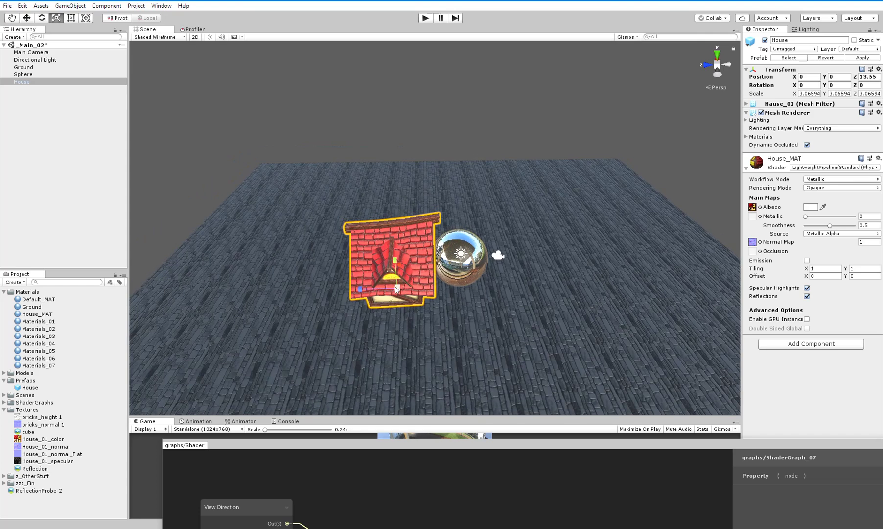
left_click_drag(396, 287, 433, 286)
left_click_drag(434, 289, 344, 263, "alt")
Duplicate the house twice, rotating and moving each copy into place behind the sphere
key("w")
key("ctrl+d")
key("e")
key("w")
left_click_drag(439, 209, 504, 243)
key("ctrl+d")
key("e")
key("w")
left_click_drag(573, 232, 528, 291)
Duplicate the house once more, then rotate and move the copy to the side of the sphere opposite the first house
key("ctrl+d")
key("e")
key("w")
left_click_drag(584, 295, 613, 308)
key("r")
key("w")
left_click(570, 118)
left_click_drag(548, 142, 572, 129, "alt")
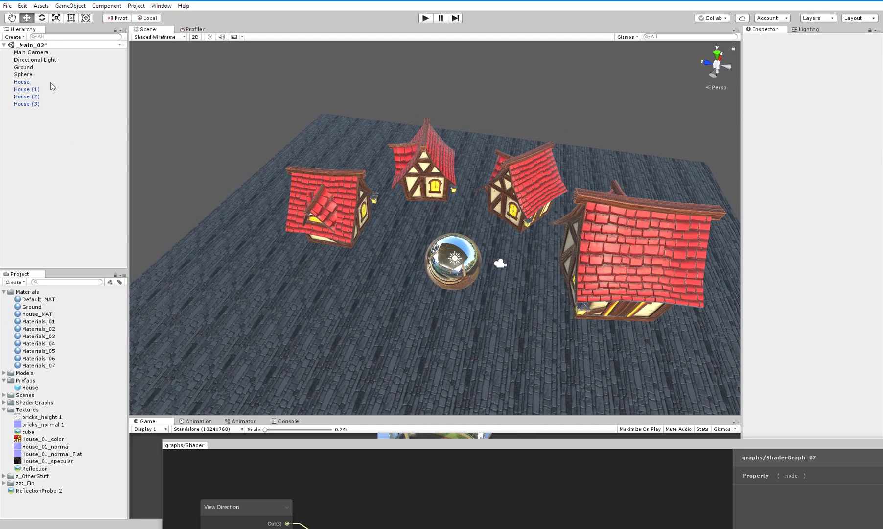
Select all four houses and the ground and mark them as Reflection Probe Static
left_click(50, 82)
left_click(38, 104, "shift")
left_click_drag(383, 179, 428, 172, "alt")
scroll(429, 215, "up", 4)
middle_click_drag(430, 222, 445, 229)
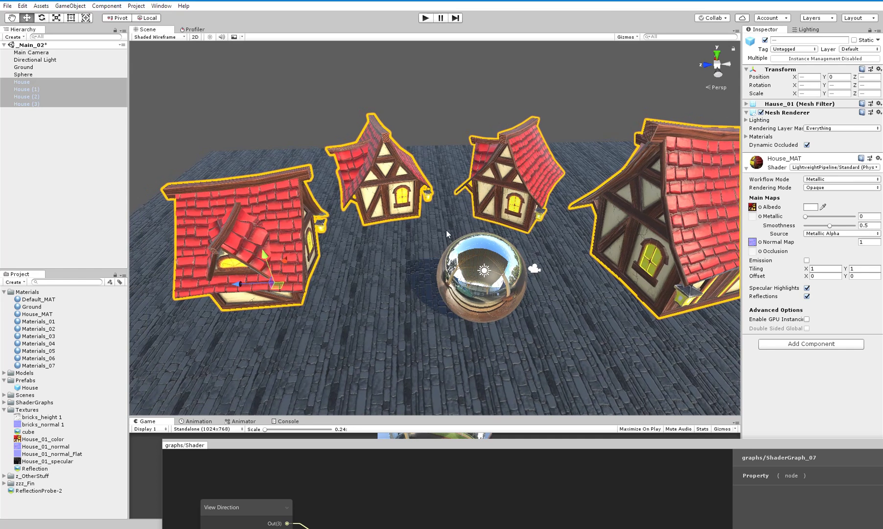
left_click(418, 236, "shift")
left_click_drag(416, 237, 430, 225, "alt")
left_click(879, 40)
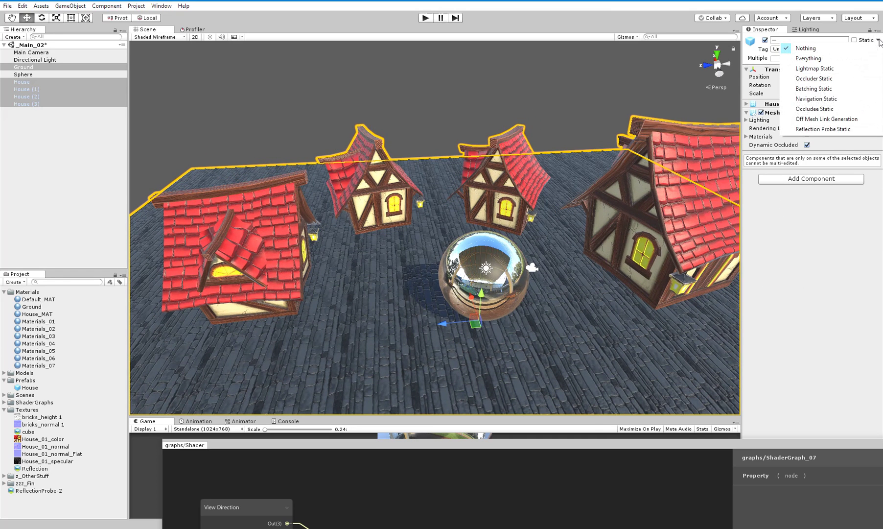
left_click(830, 129)
Frame the Sphere and deactivate it in the scene
left_click_drag(472, 280, 533, 287, "alt")
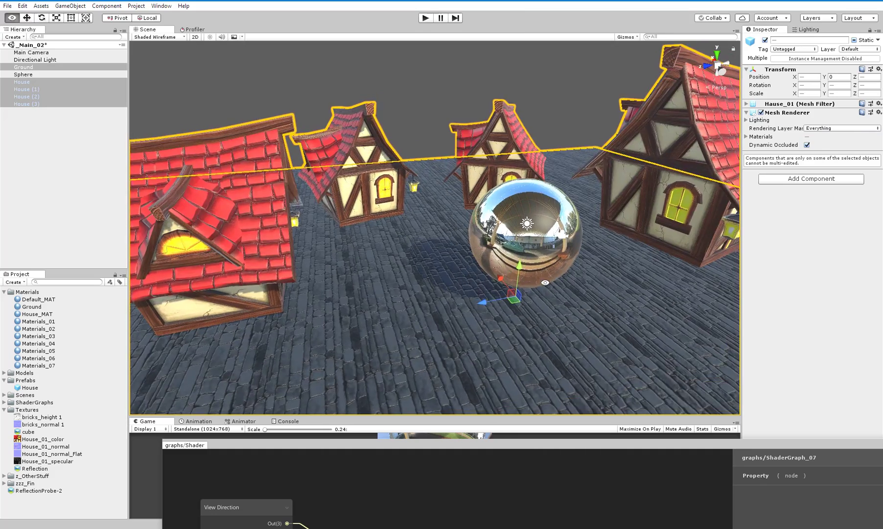
scroll(533, 287, "down", 3)
left_click_drag(456, 270, 481, 259, "alt")
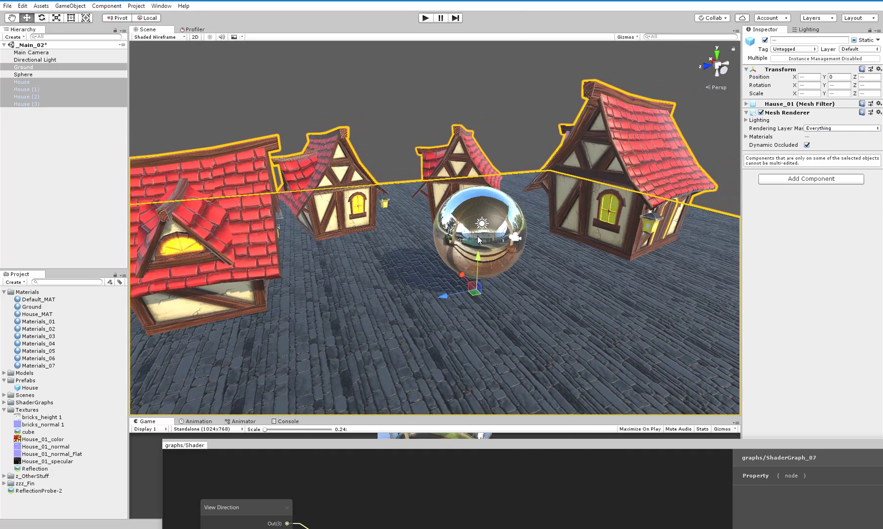
left_click(477, 236)
key("f")
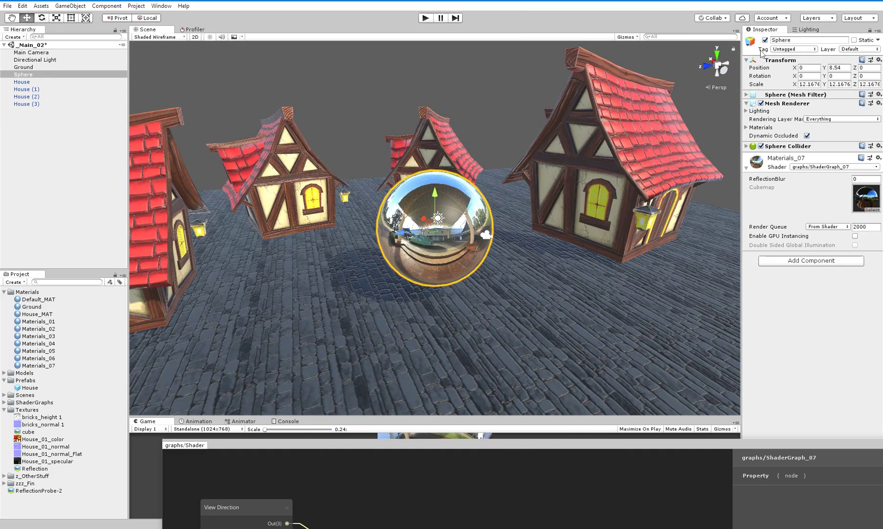
left_click(765, 41)
left_click(387, 112)
left_click_drag(387, 112, 369, 107, "alt")
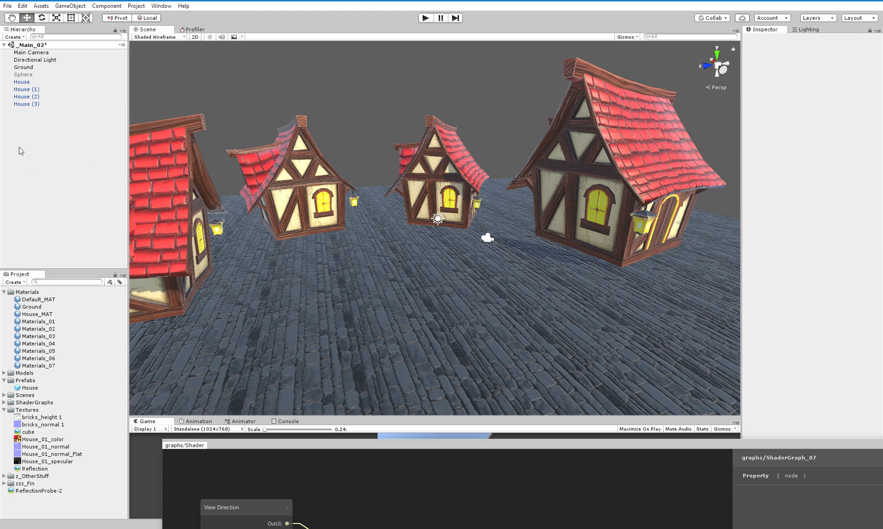
Create an empty GameObject at the sphere's position and add a Reflection Probe component to it
right_click(32, 151)
left_click(57, 227)
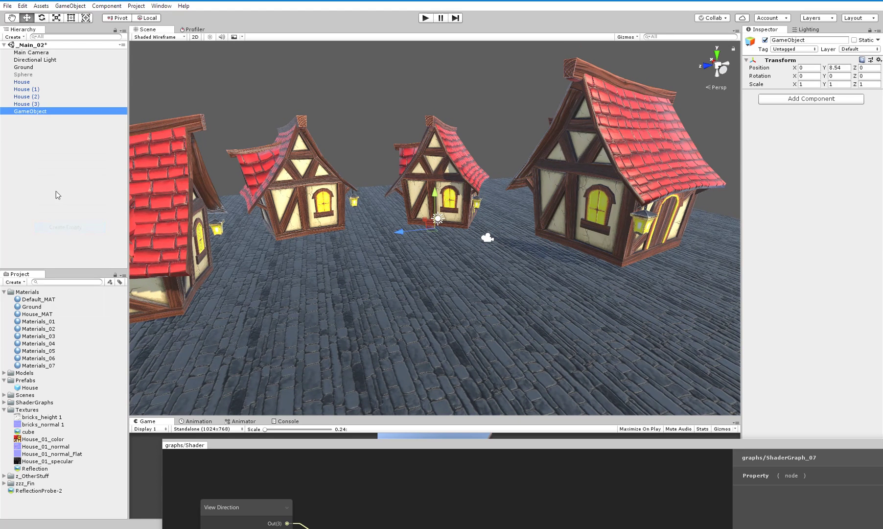
left_click(794, 99)
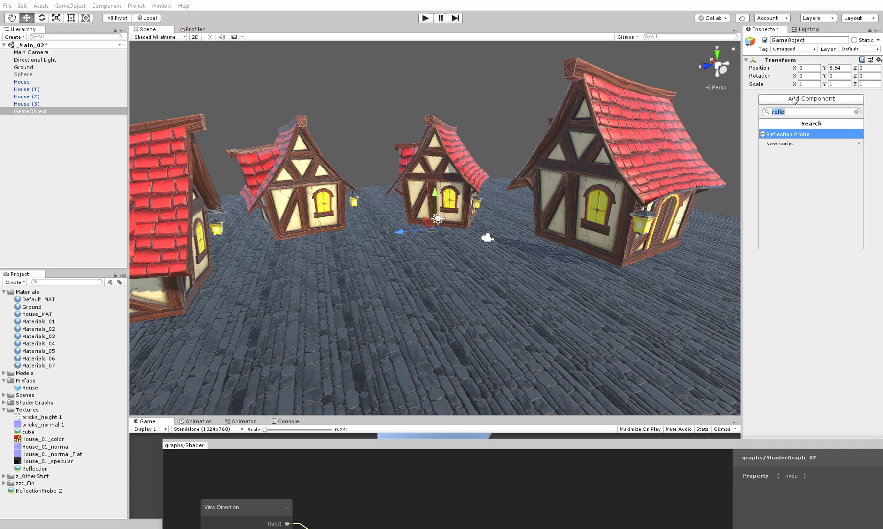
key("Return")
right_click_drag(470, 144, 485, 169, "alt")
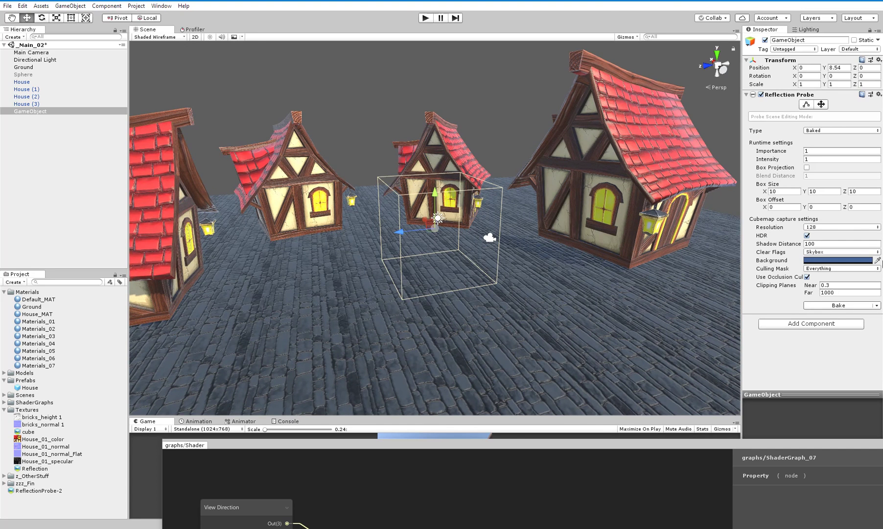
Open the Lighting settings and move the shader graph window aside to check the Auto Generate option
left_click(808, 30)
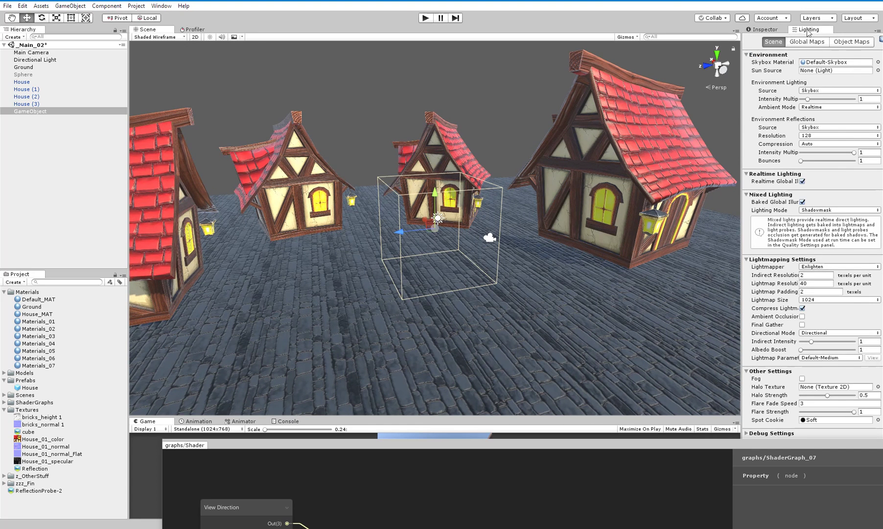
left_click(164, 6)
mouse_move(183, 6)
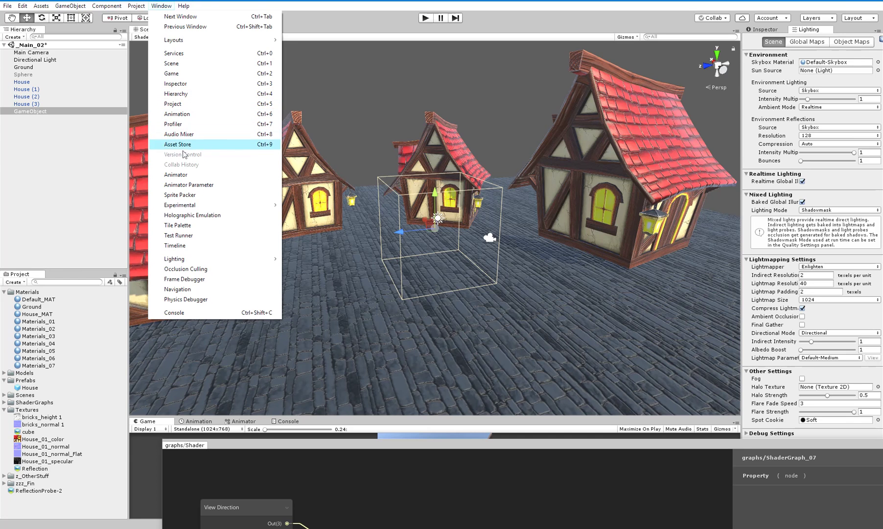
mouse_move(255, 260)
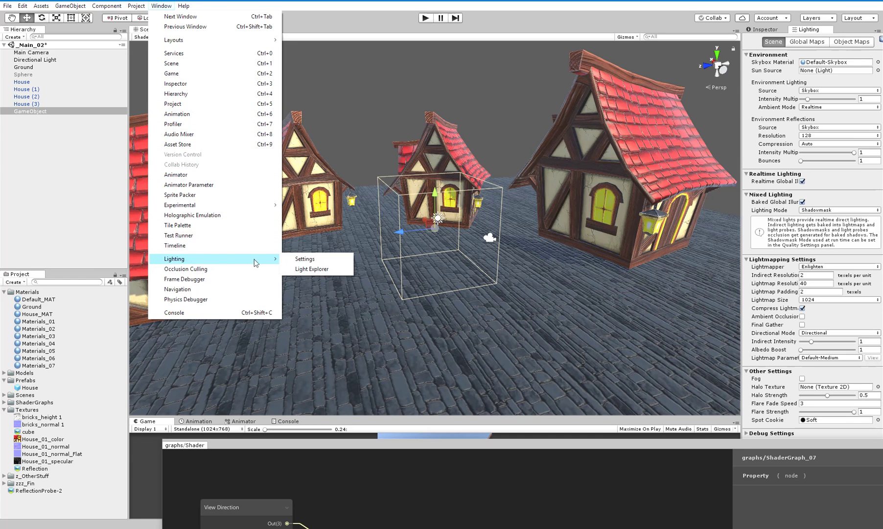
left_click(299, 260)
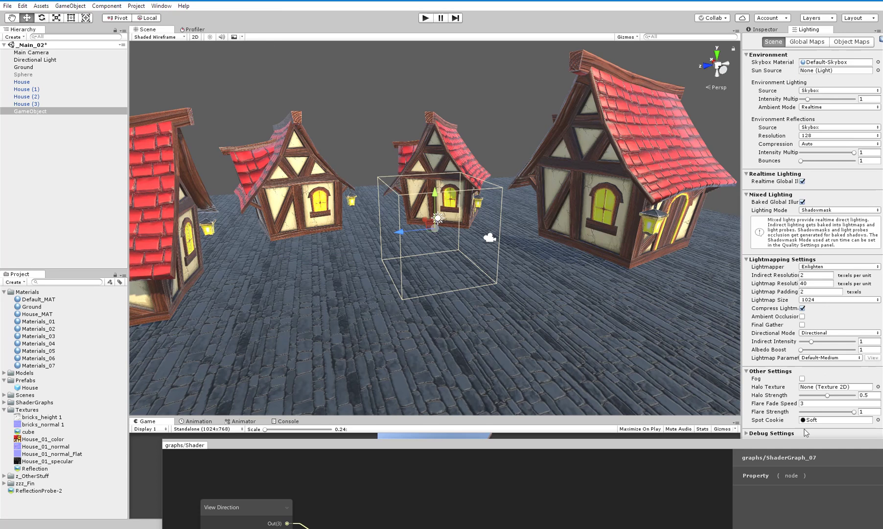
left_click_drag(800, 446, 622, 478)
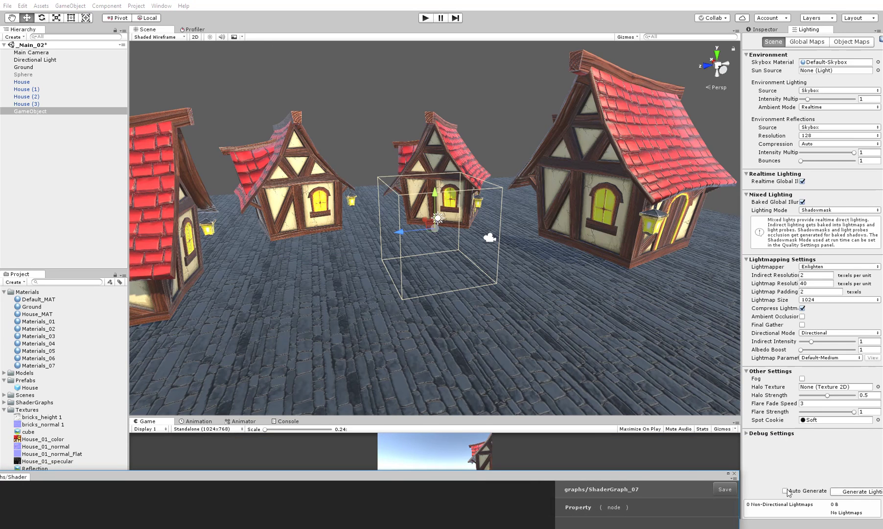
Set the reflection probe's cubemap Resolution to 512 and its Far clipping plane to 100
left_click(762, 29)
scroll(538, 263, "up", 5)
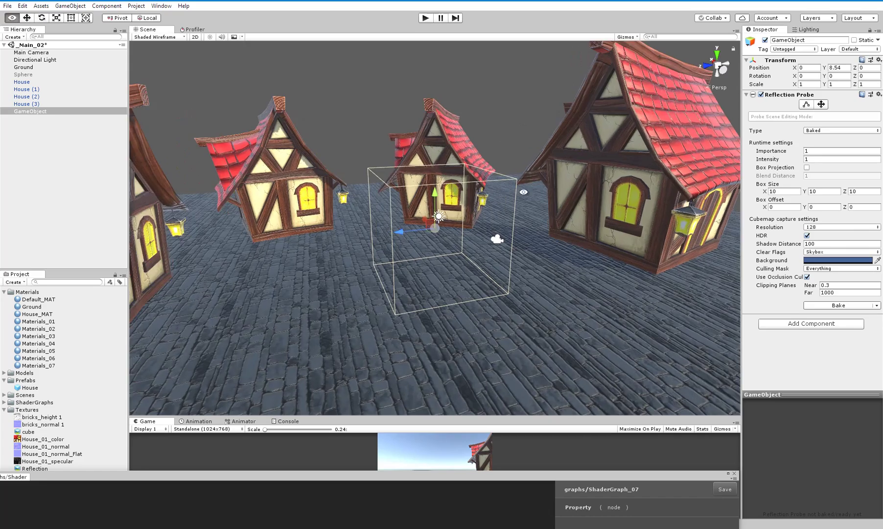
right_click_drag(539, 261, 686, 238, "alt")
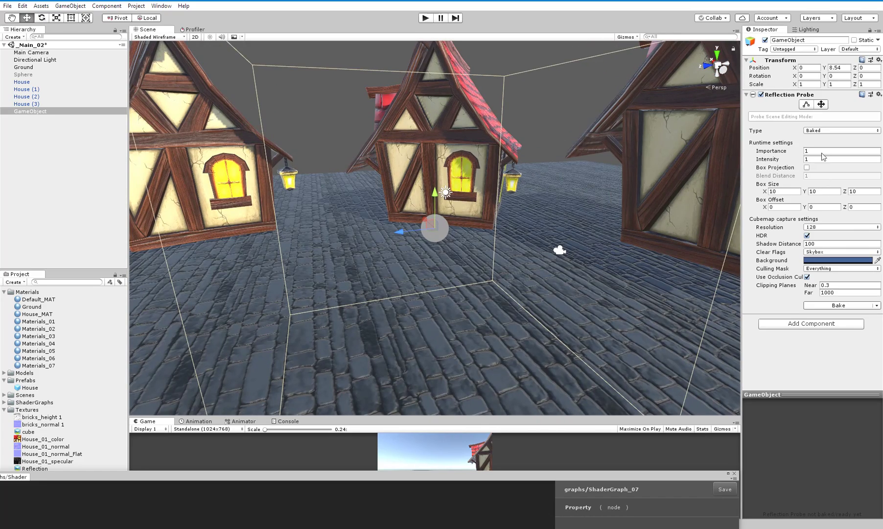
left_click(816, 228)
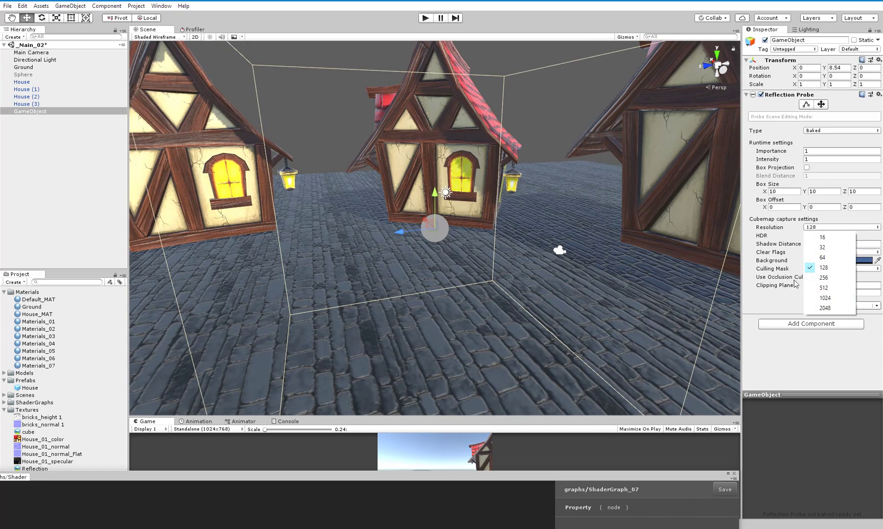
left_click(827, 285)
left_click(838, 286)
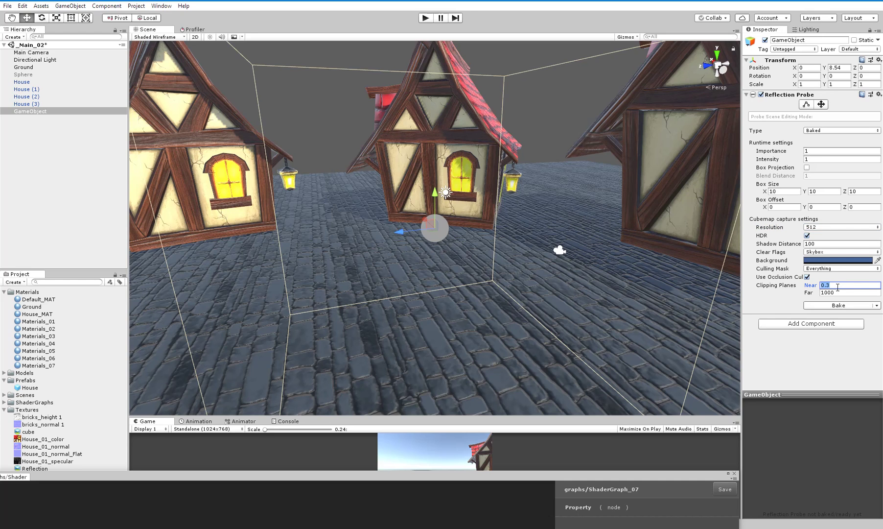
key("Tab")
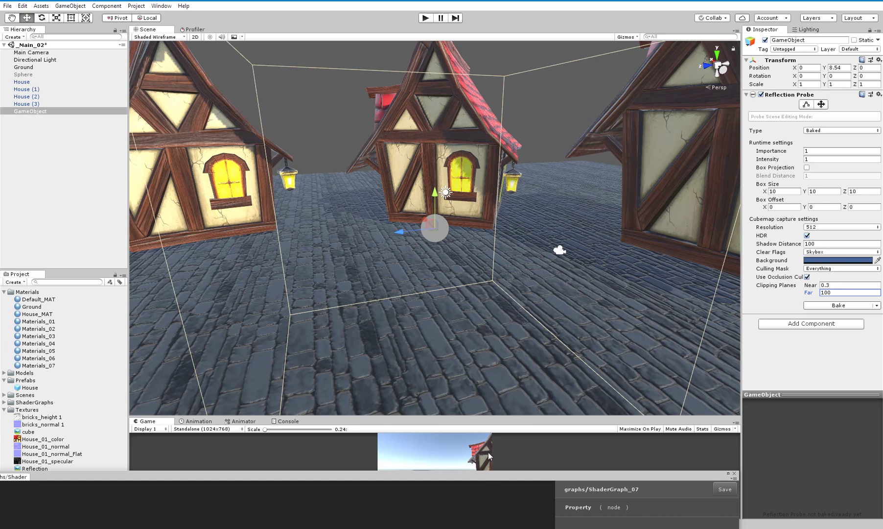
Move the shader graph window out of the way and bake the reflection probe
left_click_drag(482, 482, 412, 457)
left_click(663, 451)
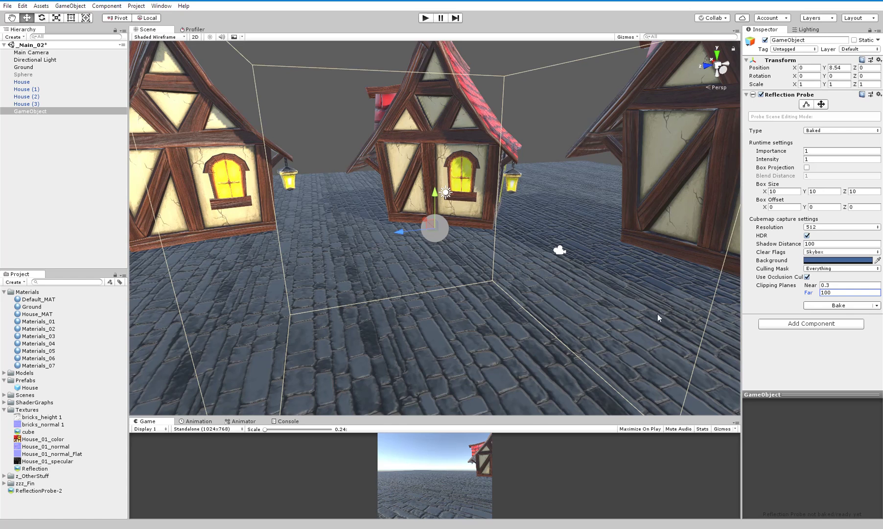
right_click_drag(393, 155, 617, 255, "alt")
left_click(808, 306)
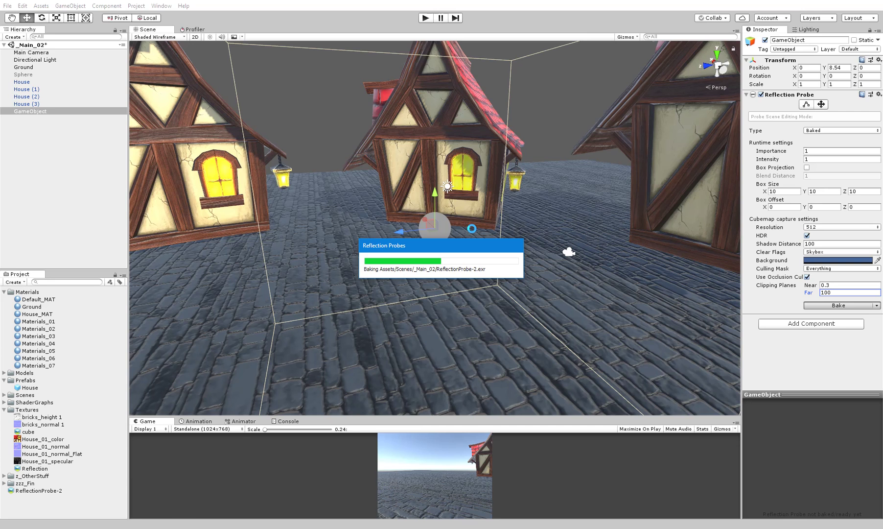
scroll(414, 203, "up", 1, "alt")
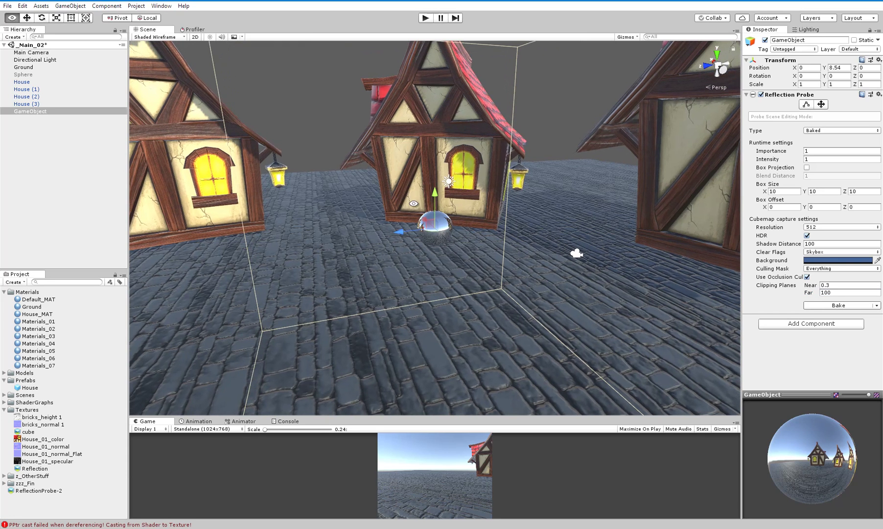
Rotate the baked reflection probe's preview to examine the houses captured in it
right_click(807, 397)
left_click_drag(412, 181, 218, 207)
left_click(523, 1)
mouse_move(427, 216)
left_mouse_down("alt")
mouse_move(470, 208)
mouse_move(411, 216)
mouse_move(431, 230)
left_mouse_up("alt")
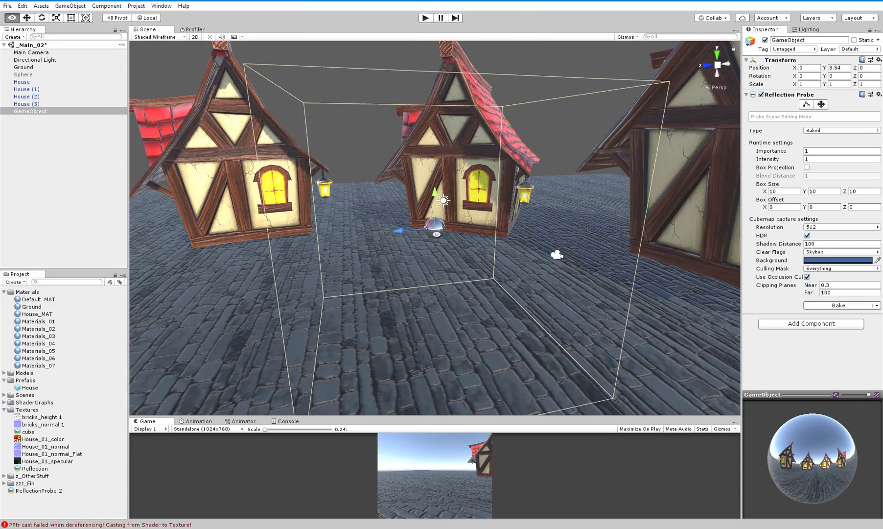
right_click_drag(436, 234, 376, 193, "alt")
right_click_drag(274, 277, 326, 382, "alt")
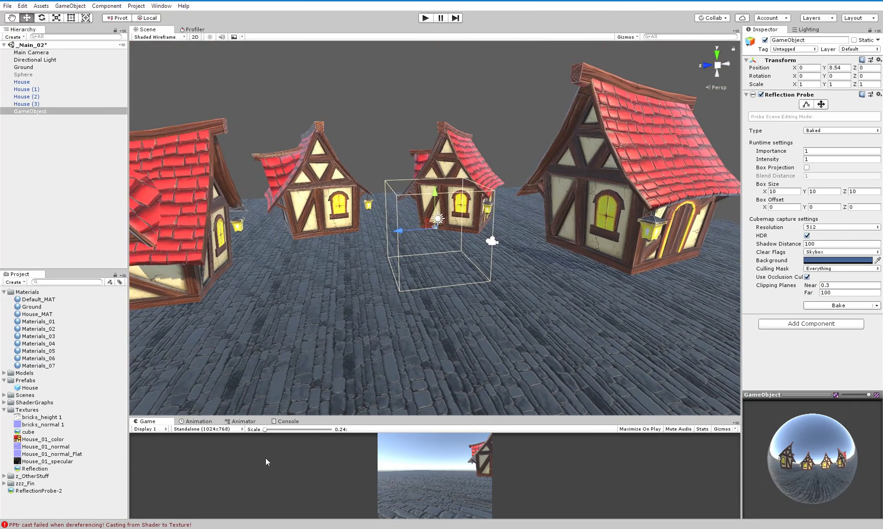
Clear the error from the Console, return to the Game view and zoom in on the reflection probe
left_click(276, 421)
left_click(140, 429)
left_click(147, 422)
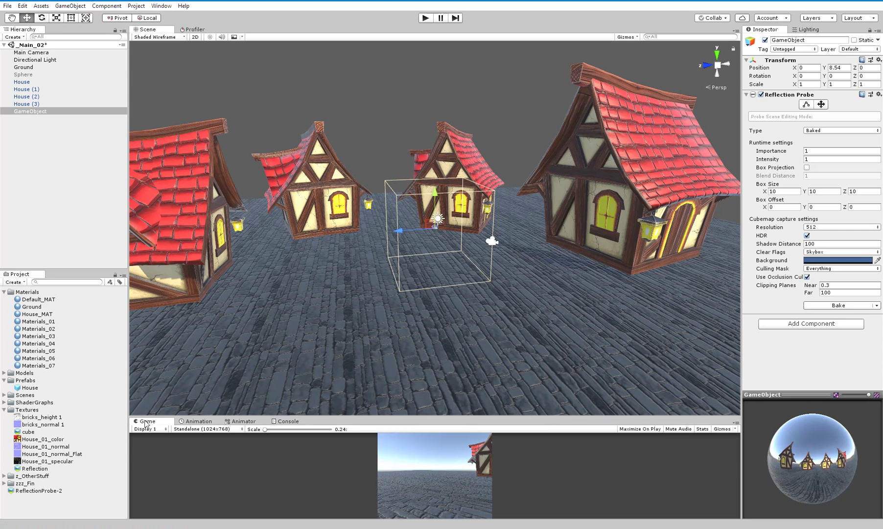
right_click_drag(244, 172, 310, 317, "alt")
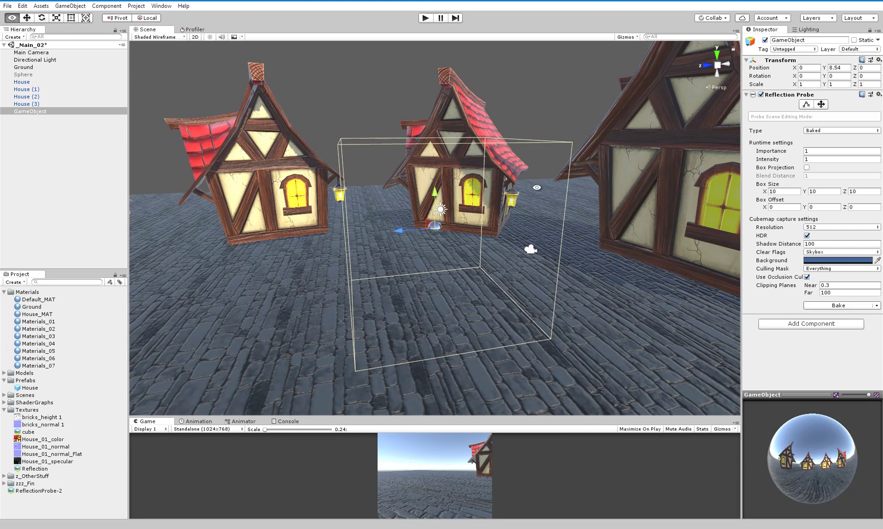
Collapse the Textures and Prefabs folders in the project, and expand the _Main_02 folder inside Scenes
left_click(4, 410, "alt")
left_click(3, 381, "alt")
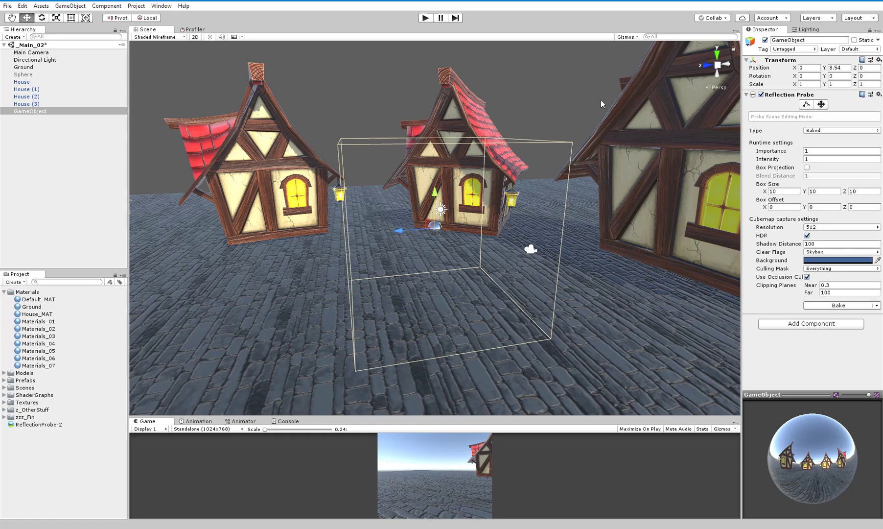
scroll(356, 300, "down", 10, "alt")
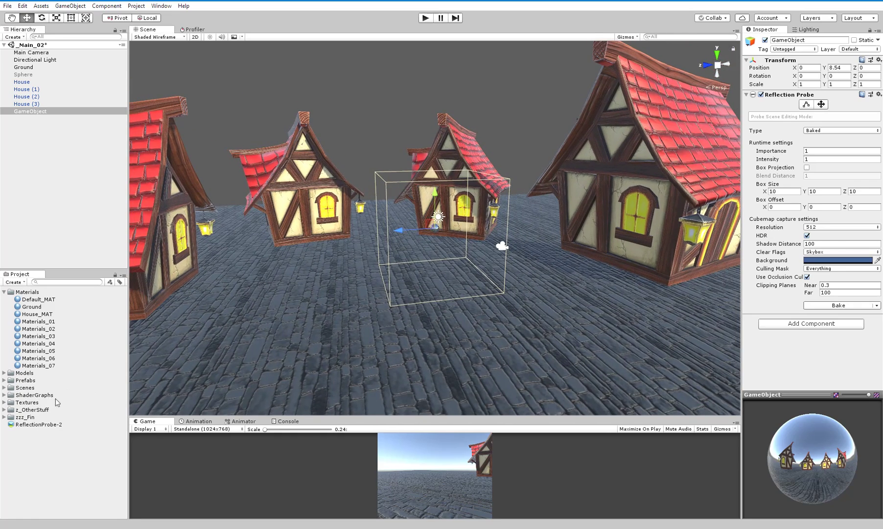
left_click(4, 387)
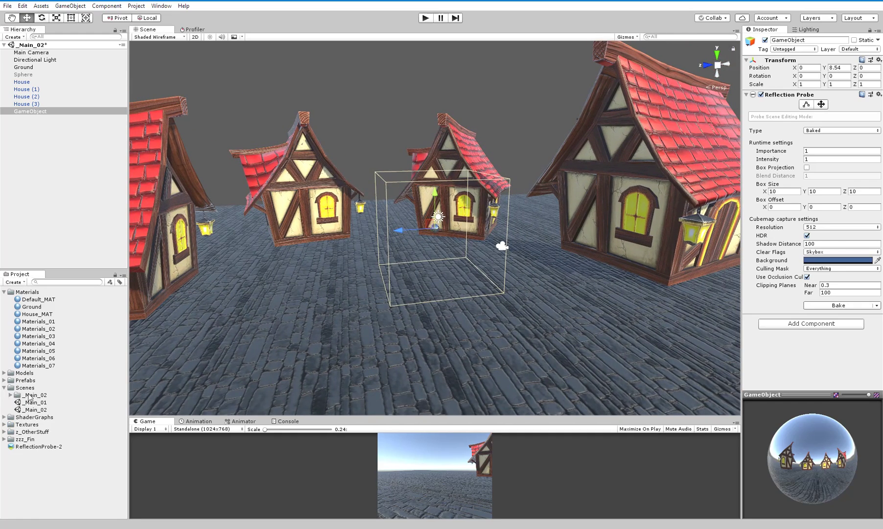
left_click(30, 394)
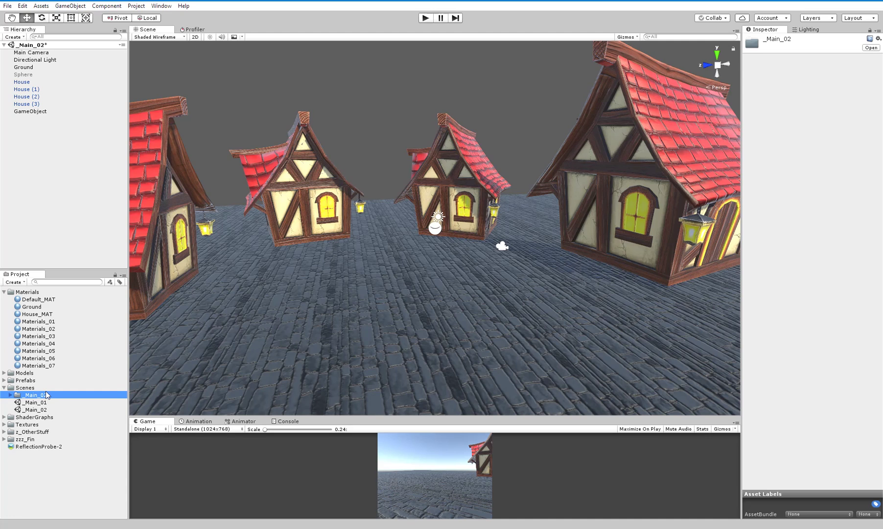
left_click(10, 395)
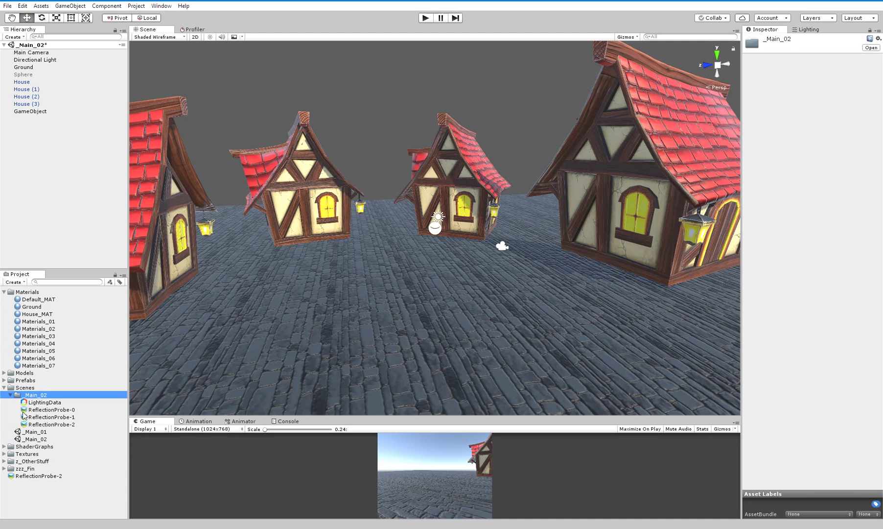
Inspect the LightingData and ReflectionProbe cubemaps in the _Main_02 folder, rotating the preview of ReflectionProbe-2
left_click(37, 402)
left_click(48, 410)
left_click(51, 416)
left_click(58, 425)
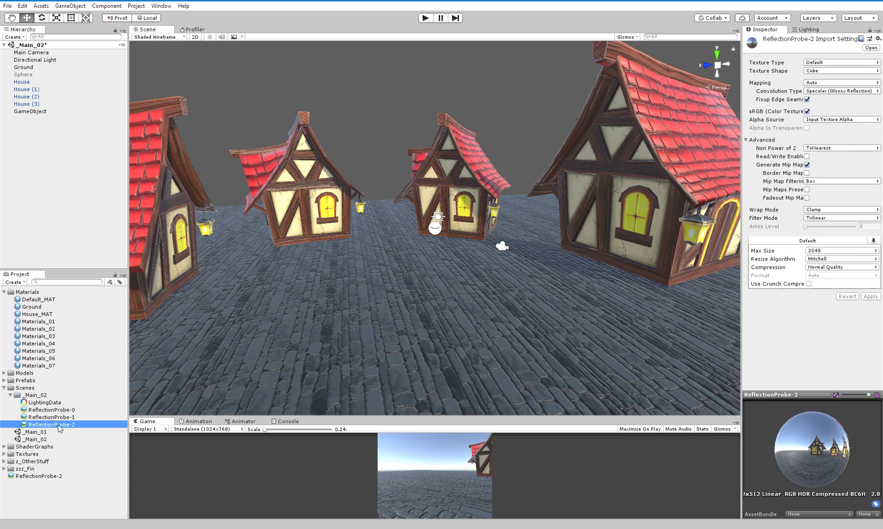
left_click_drag(826, 449, 826, 459)
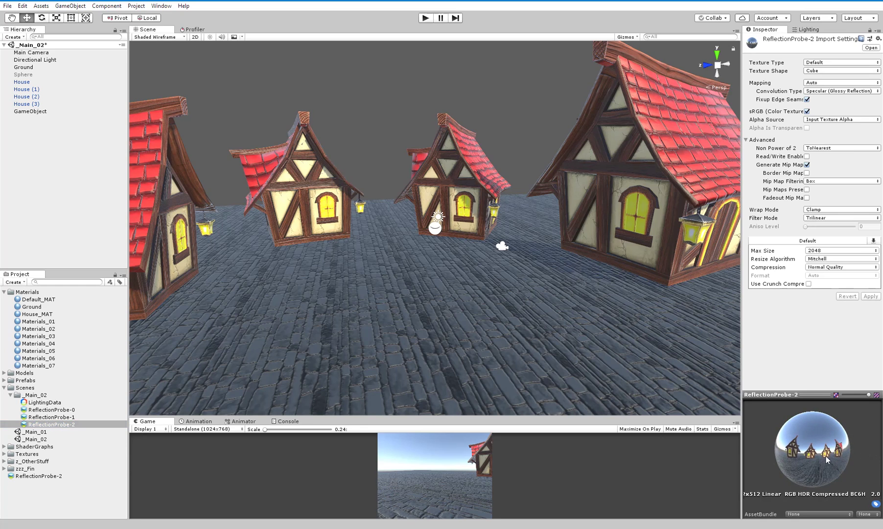
left_click(22, 410)
Duplicate the ReflectionProbe-2 cubemap in the _Main_02 folder and move the copy to the project's root folder
left_click(41, 425)
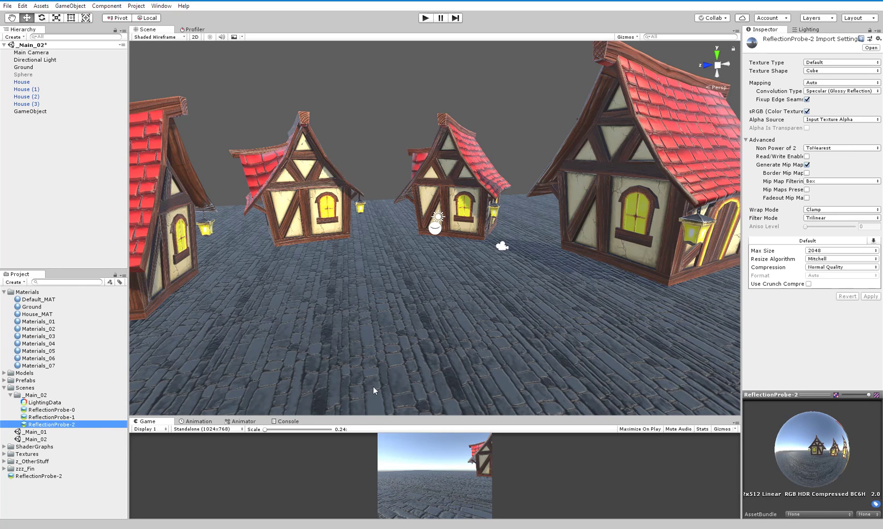
left_click(52, 425)
left_click(53, 416)
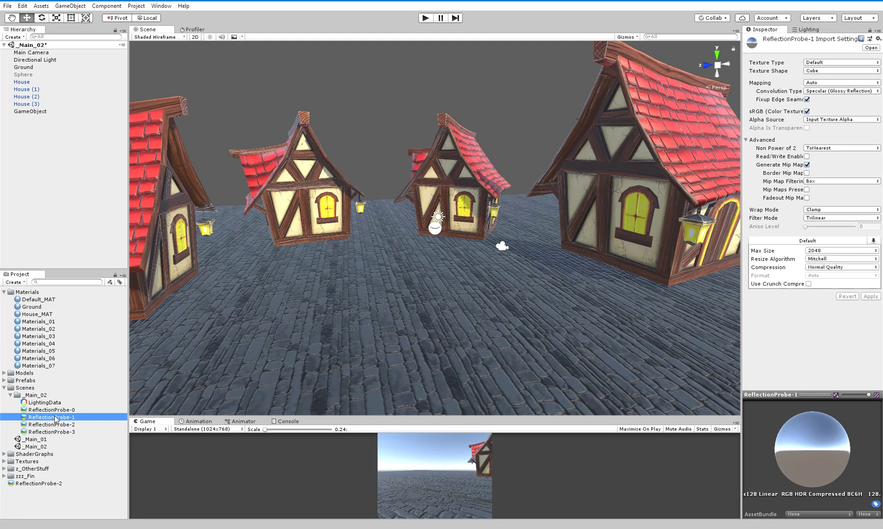
left_click(51, 432)
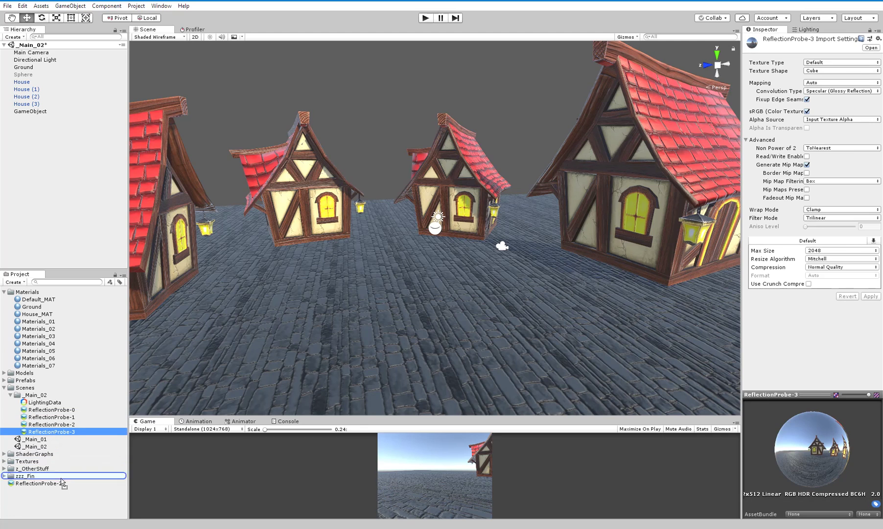
left_click_drag(64, 498, 65, 498)
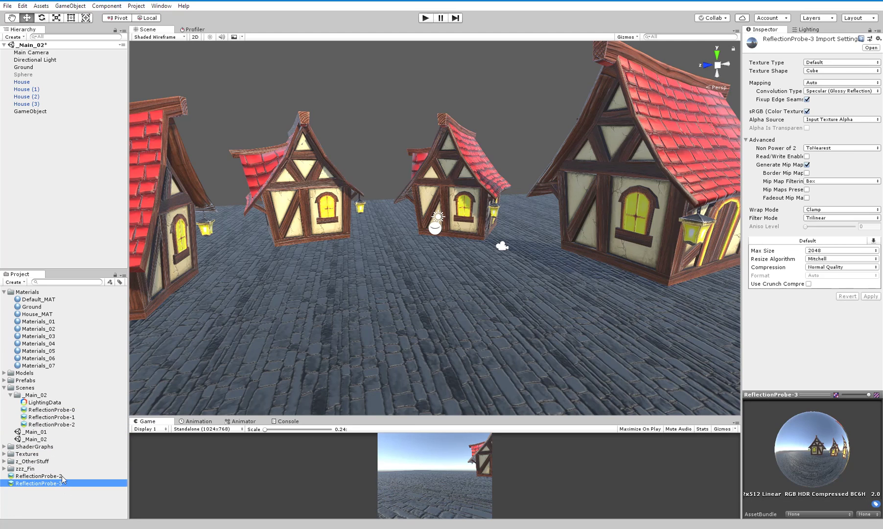
Delete the old ReflectionProbe-2 from the project's root and the _Main_02 folder from Scenes
key("Delete")
key("Return")
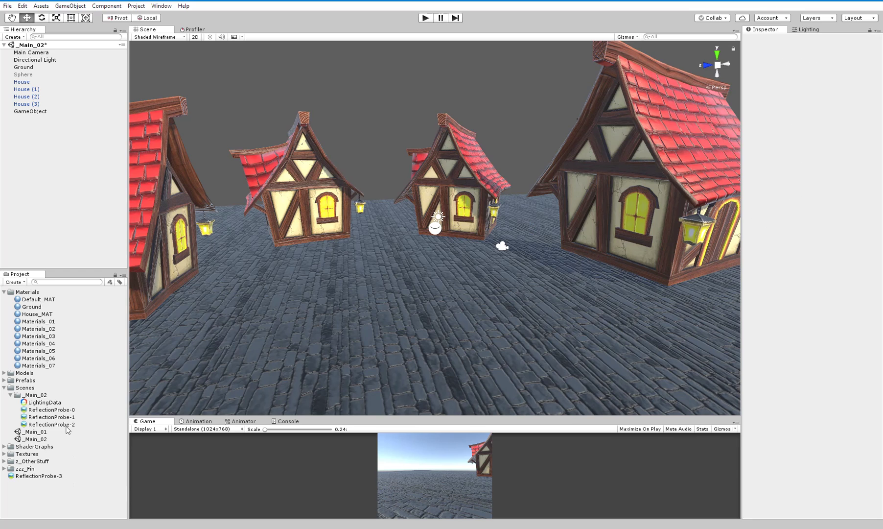
left_click(35, 395)
key("Delete")
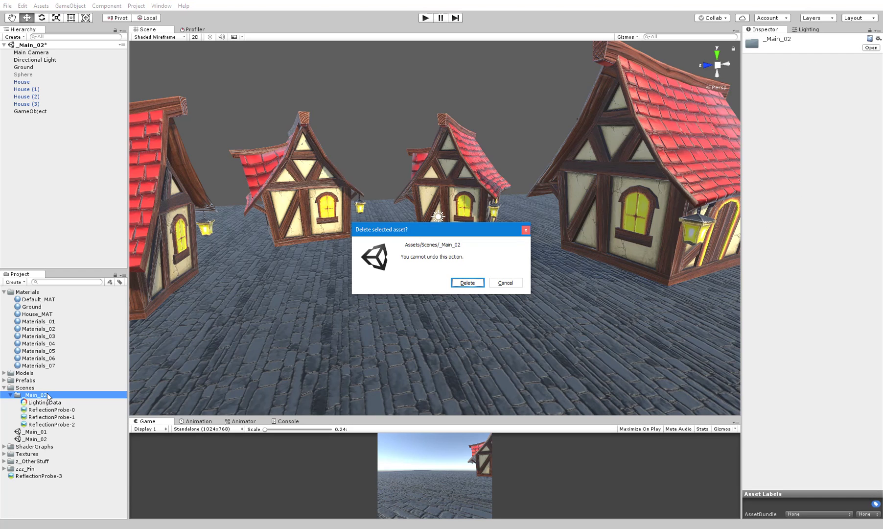
key("Return")
Delete the reflection probe object from the house scene
left_click_drag(347, 232, 342, 232, "alt")
left_click(433, 230)
left_click_drag(444, 240, 433, 243, "alt")
key("Delete")
Rename the ReflectionProbe-3 cubemap as Reflection_Cube
left_click(59, 440)
left_click(59, 441)
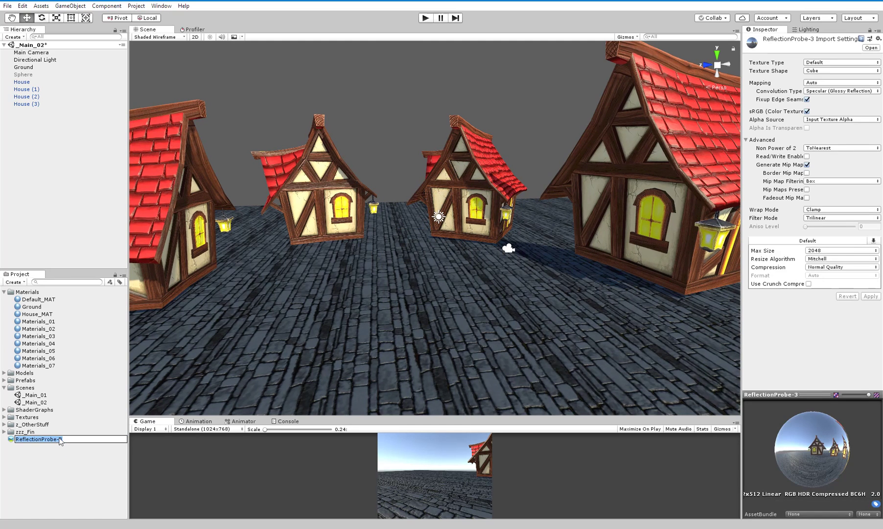
type("Re")
key("Return")
Examine the houses captured in the Reflection_Cube preview
left_click(817, 419)
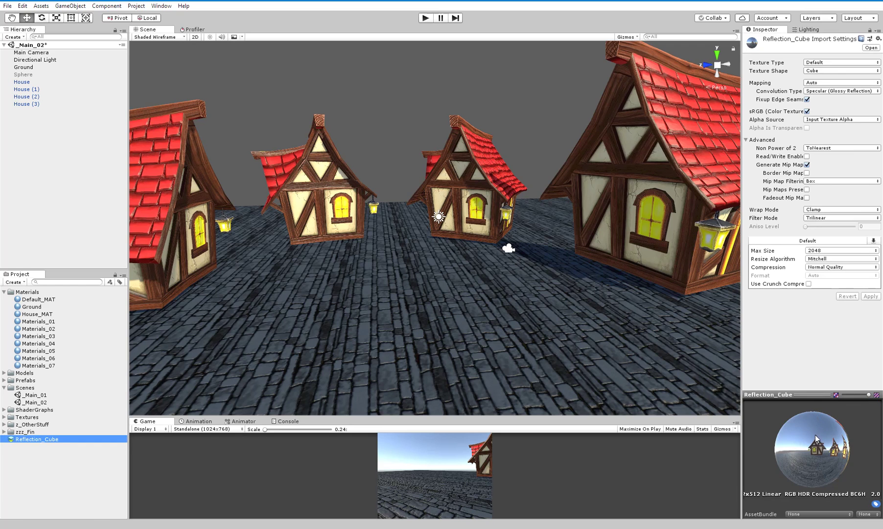
left_click(814, 438)
right_click(799, 394)
left_click_drag(370, 196, 584, 17)
left_click(523, 4)
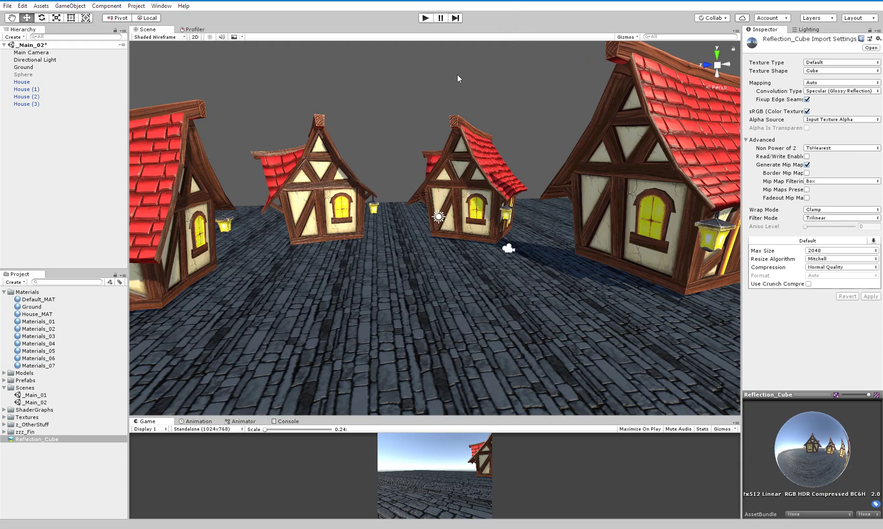
Move the Reflection_Cube cubemap into the Textures folder
left_click_drag(48, 445, 43, 420)
left_click_drag(372, 255, 429, 289, "alt")
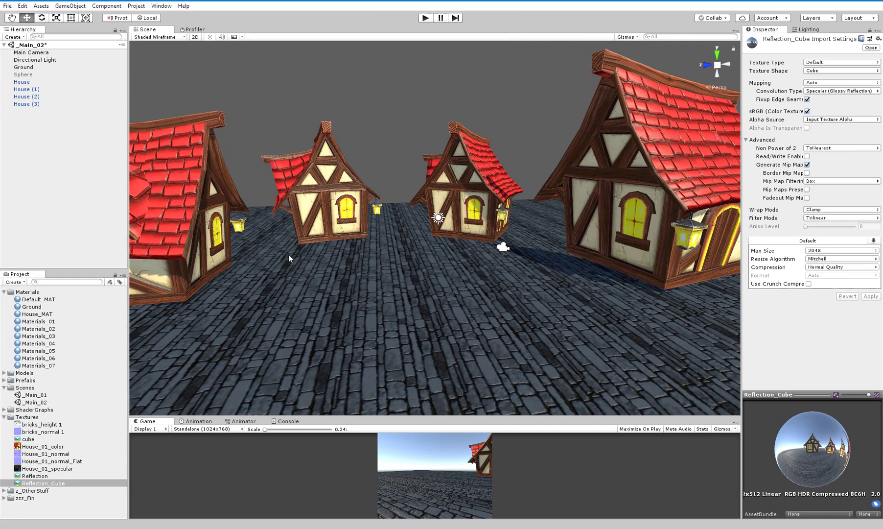
left_click_drag(271, 307, 245, 313, "alt")
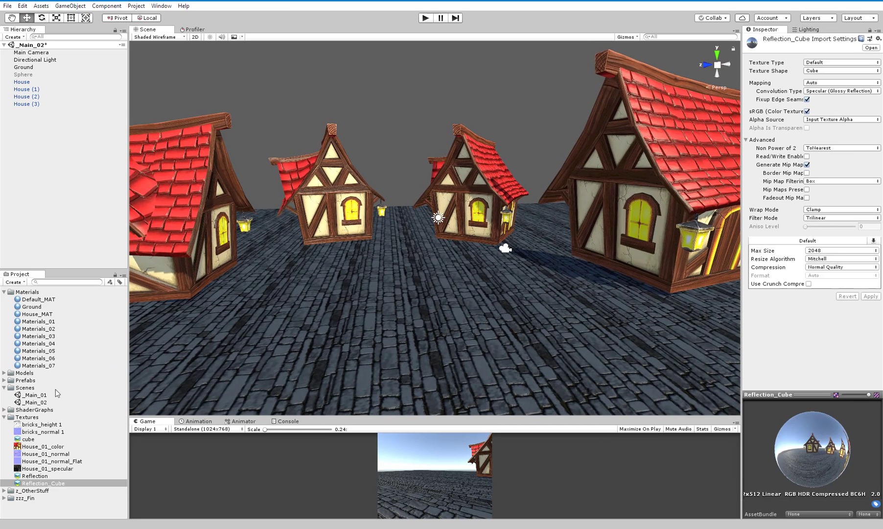
Open ShaderGraph_07, assign Reflection_Cube to the Sample Cubemap node's Cube input and save the graph
left_click(4, 410)
double_click(44, 461)
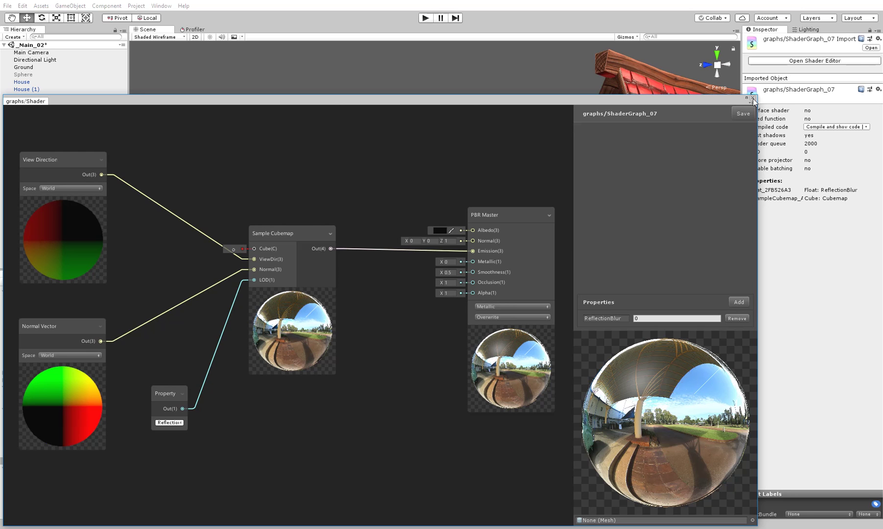
left_click_drag(332, 103, 391, 83)
left_click(372, 274)
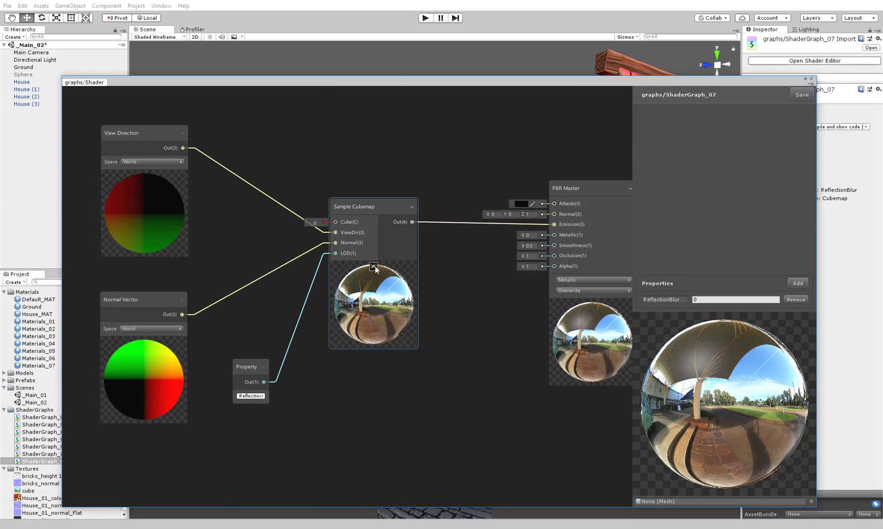
left_click(318, 223)
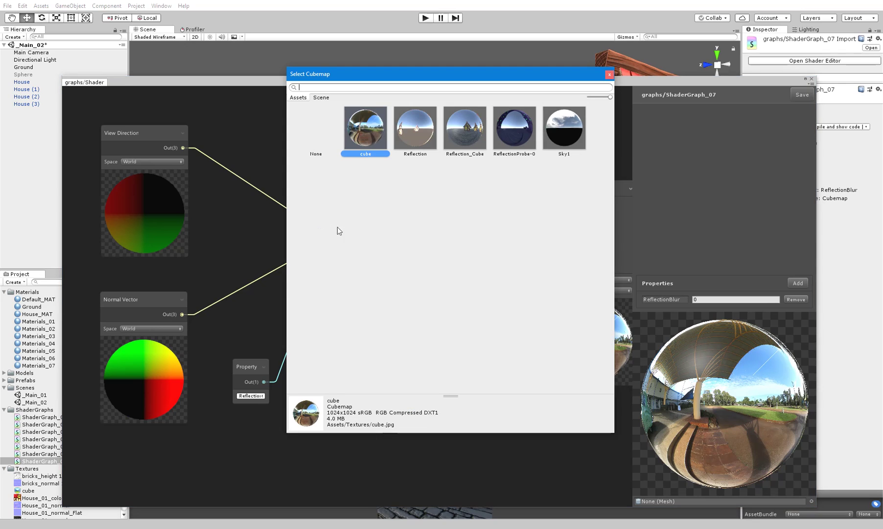
left_click(470, 135)
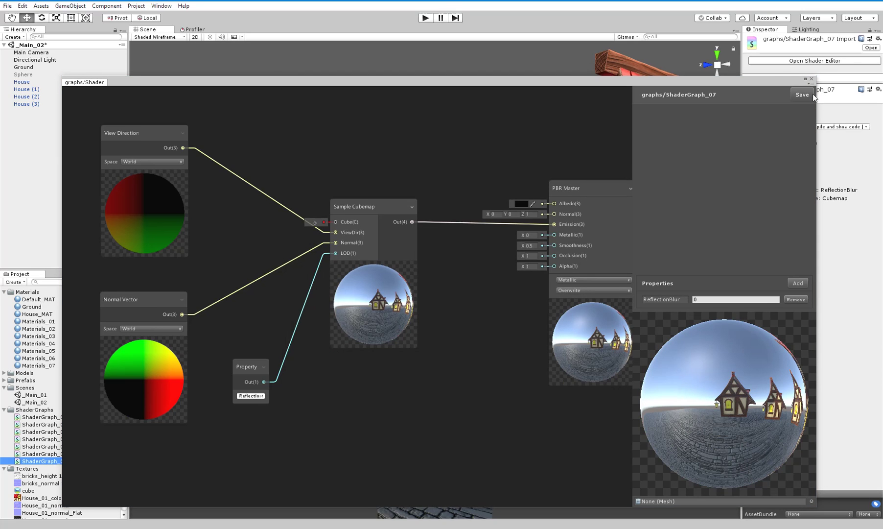
left_click(803, 94)
Move the shader graph window out of the way and activate the hidden Sphere in the scene
left_click_drag(708, 80, 694, 407)
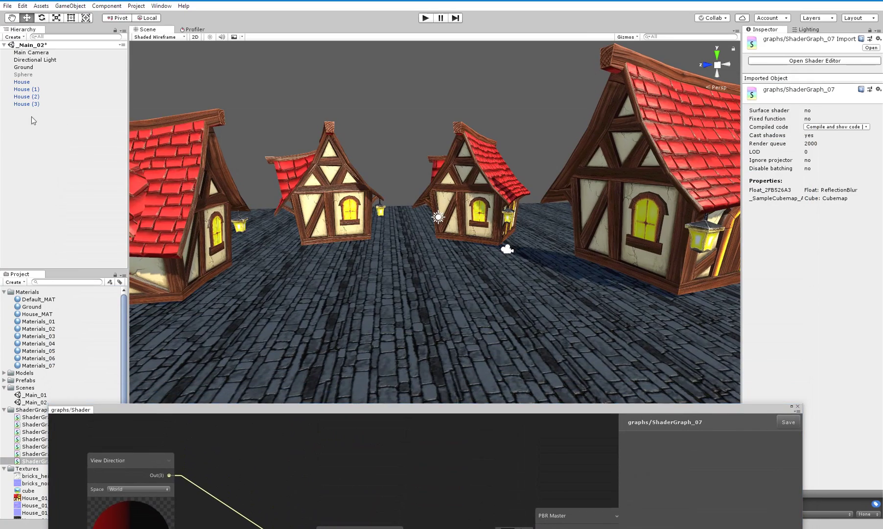
left_click(23, 74)
mouse_move(578, 255)
left_mouse_down("alt")
mouse_move(597, 258)
mouse_move(560, 257)
left_mouse_up("alt")
left_click(449, 59)
scroll(450, 59, "up", 3)
Try to shift the sphere along the X axis to -26.57, and undo the move
left_click_drag(686, 233, 430, 260, "alt")
scroll(455, 286, "up", 3)
left_click(471, 255)
scroll(471, 255, "down", 5)
left_click_drag(467, 228, 261, 230)
key("ctrl+z")
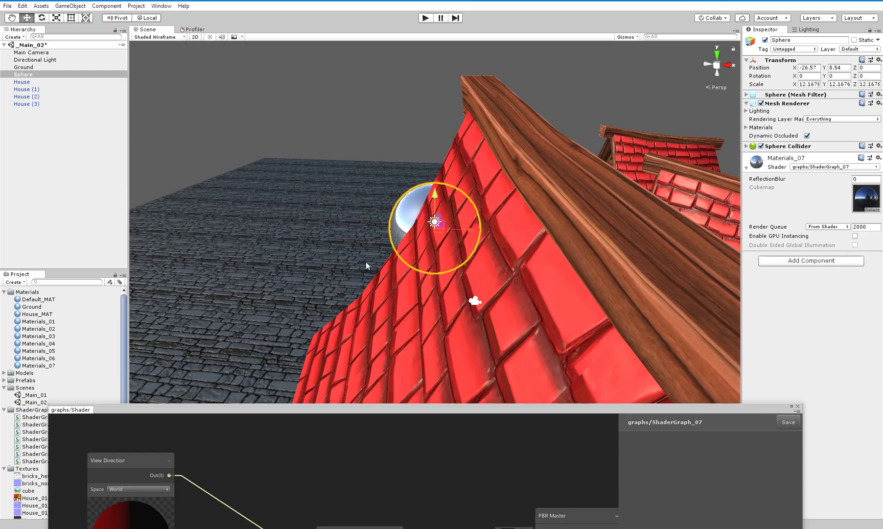
Examine the houses reflected on the sphere from several angles and compare them with the shader graph preview
left_click_drag(354, 257, 412, 235, "alt")
right_click_drag(414, 237, 491, 276, "alt")
left_click_drag(491, 275, 440, 235, "alt")
left_click(369, 124)
scroll(369, 124, "up", 3)
left_click_drag(543, 230, 503, 203, "alt")
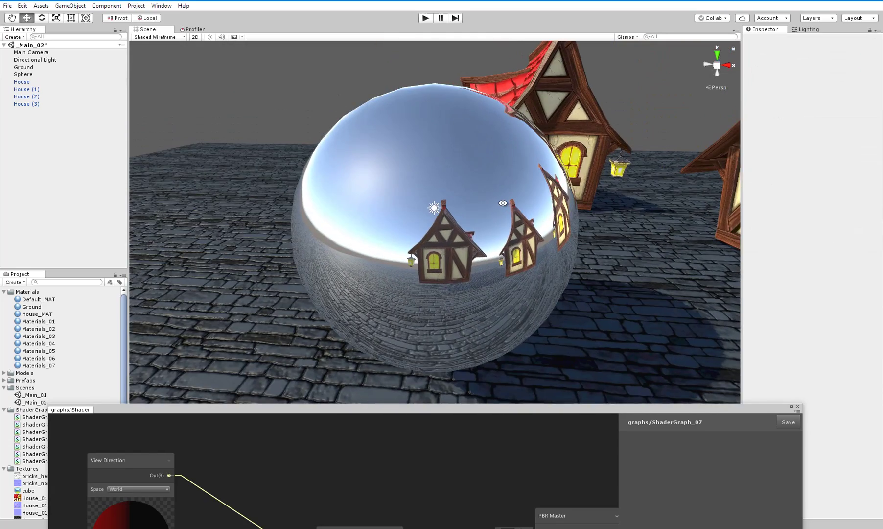
left_click_drag(651, 289, 479, 271, "alt")
left_click_drag(246, 407, 218, 100)
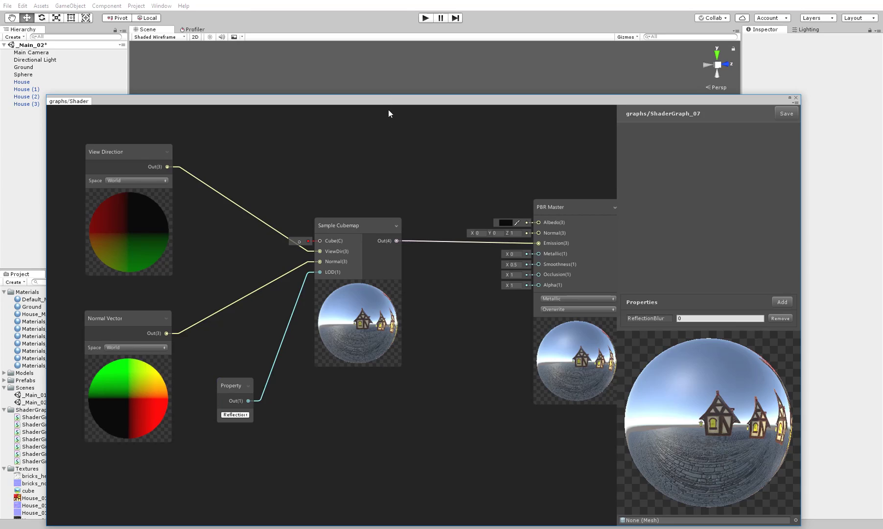
left_click_drag(391, 100, 390, 429)
Test a ReflectionBlur of 1 on the sphere's Materials_07 material, and set it back to 0
left_click(437, 305)
left_click(863, 179)
type("1")
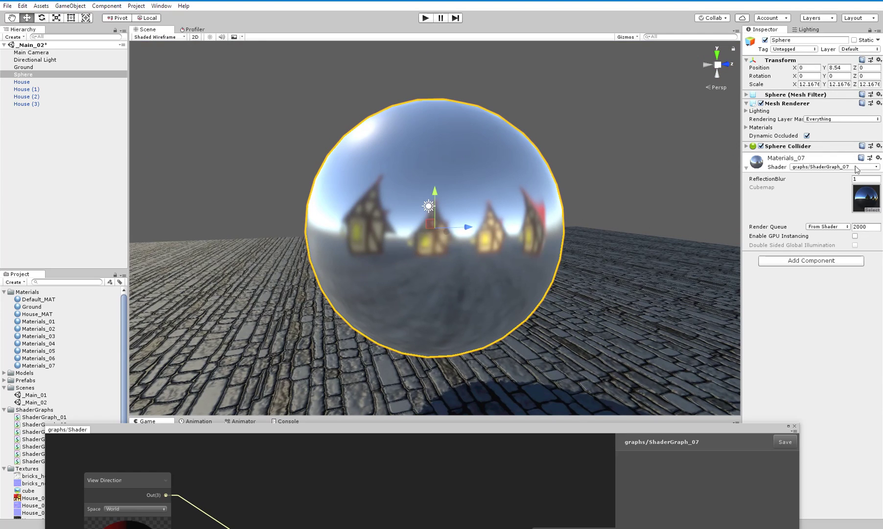
left_click(865, 180)
type("0")
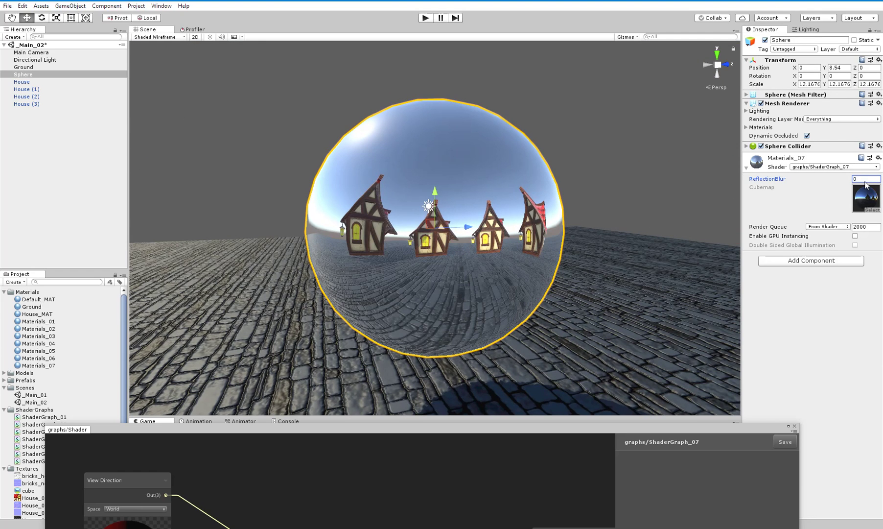
key("Return")
left_click(875, 209)
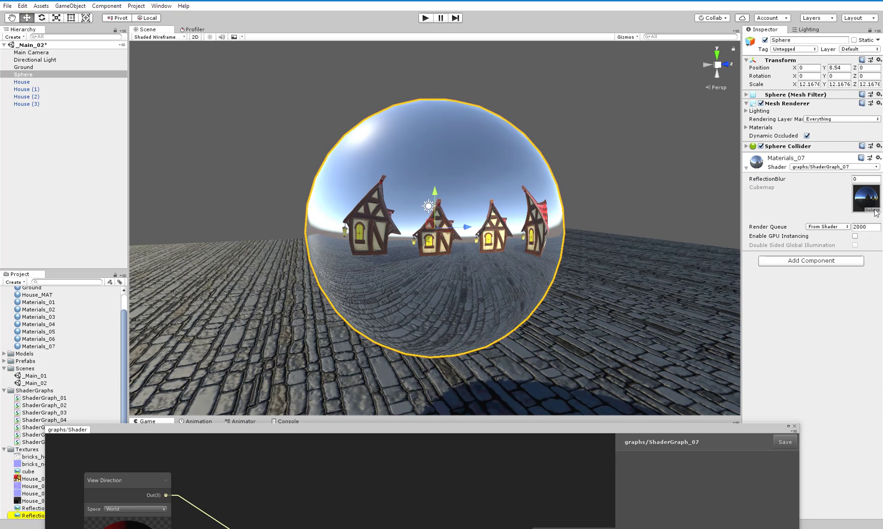
Bring back the ShaderGraph_07 window and move the View Direction and Normal Vector nodes farther from Sample Cubemap
left_click_drag(419, 430, 442, 87)
middle_click_drag(423, 206, 489, 233)
left_click_drag(196, 165, 129, 170)
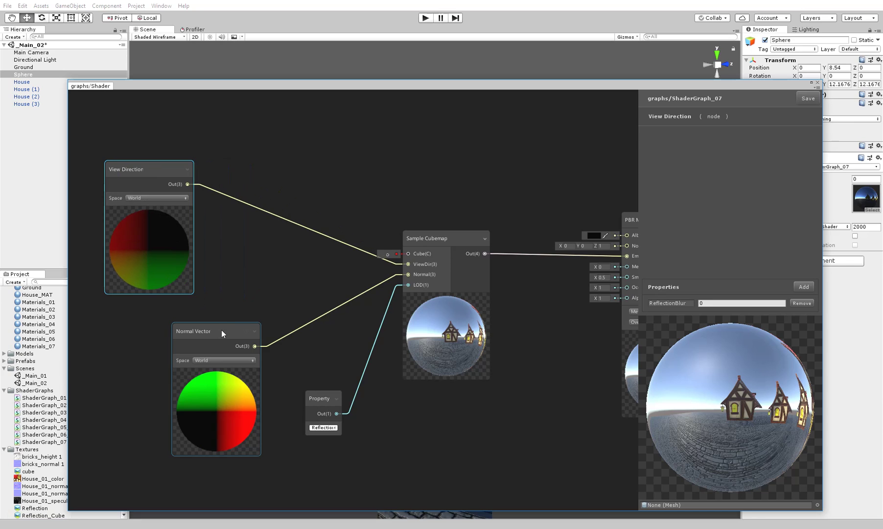
left_click_drag(222, 331, 162, 324)
Add a Cubemap property named Reflection to the shader graph
left_click(803, 286)
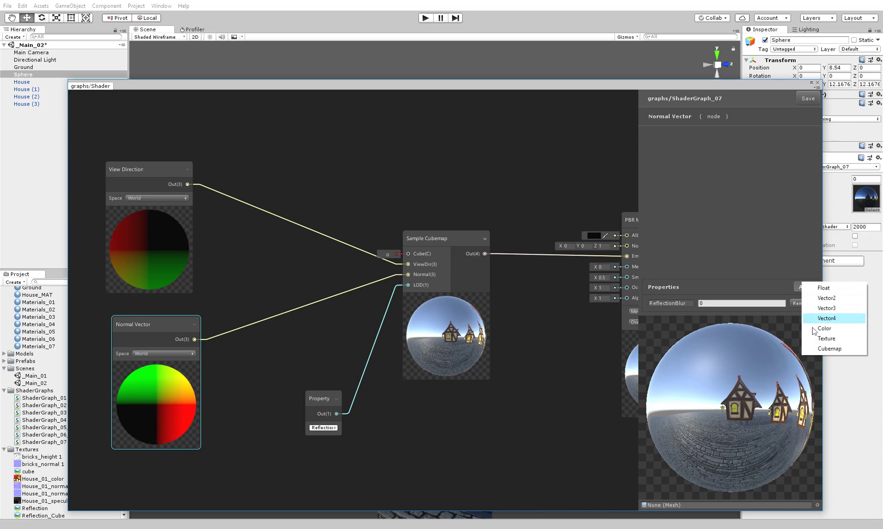
left_click(829, 348)
left_click(669, 301)
type("Reflection")
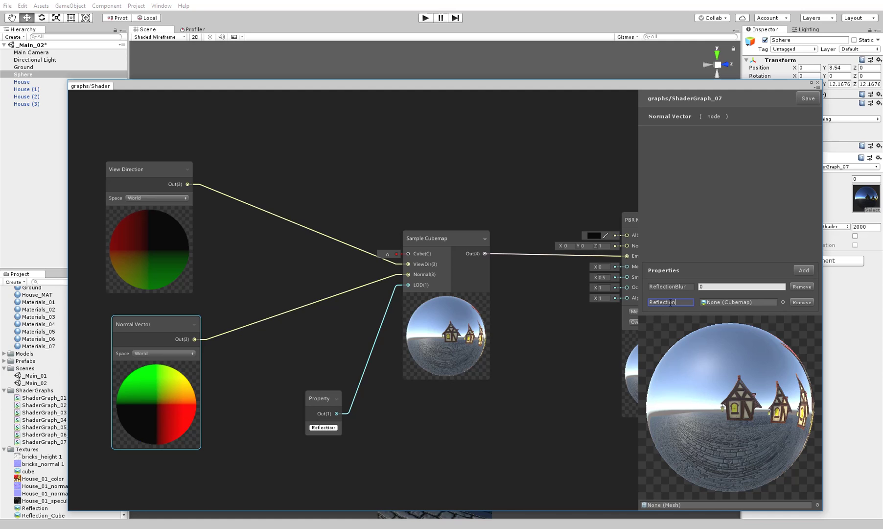
Add a Property node for Reflection, connect it to the Sample Cubemap node's Cube input and save the graph
right_click(268, 140)
left_click(277, 143)
type("prope")
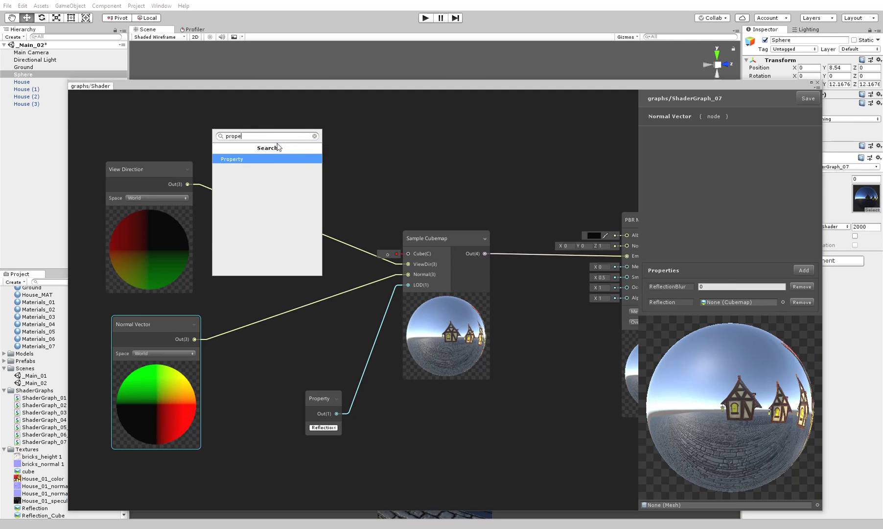
key("Return")
left_click(287, 160)
left_click(299, 181)
left_click_drag(300, 160, 409, 254)
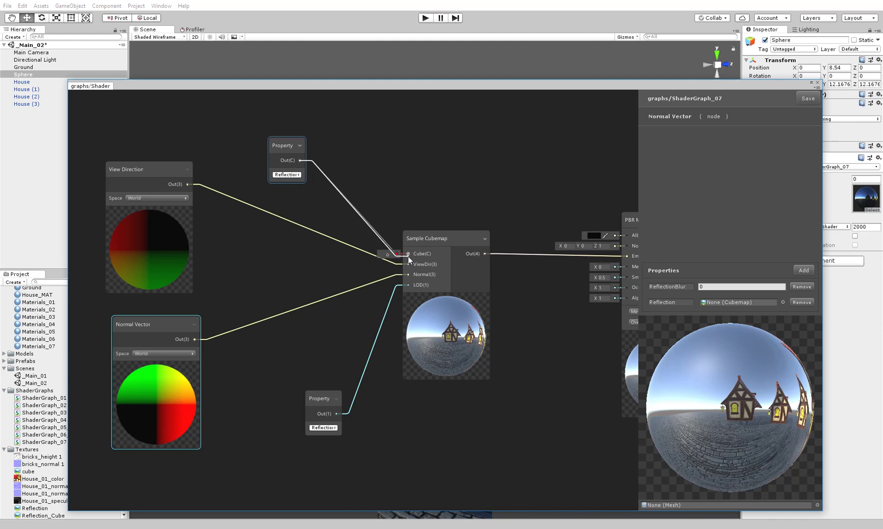
left_click(805, 94)
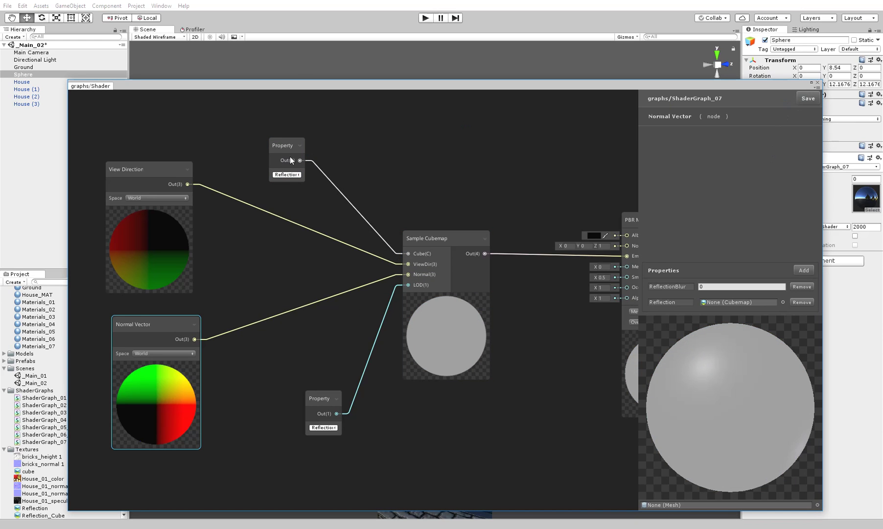
Assign the Reflection_Cube cubemap to the graph's Reflection property and move the shader graph window down, clear of the scene
left_click(784, 302)
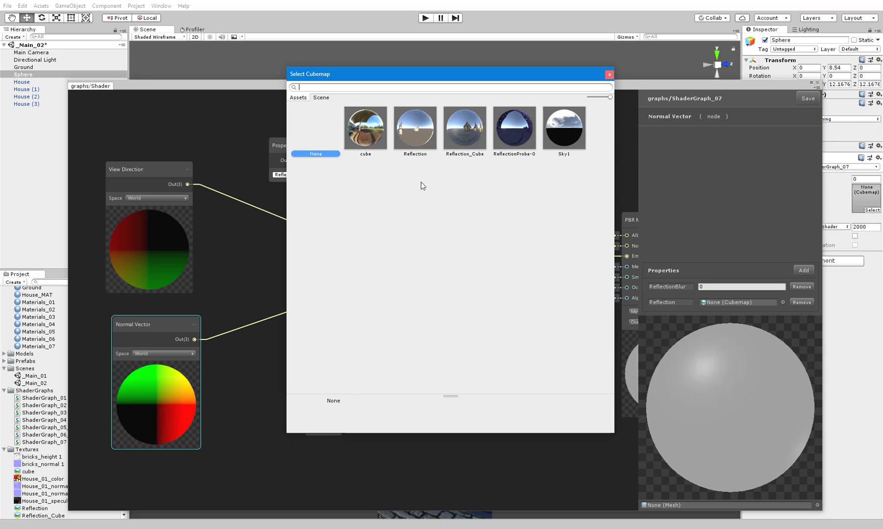
double_click(464, 127)
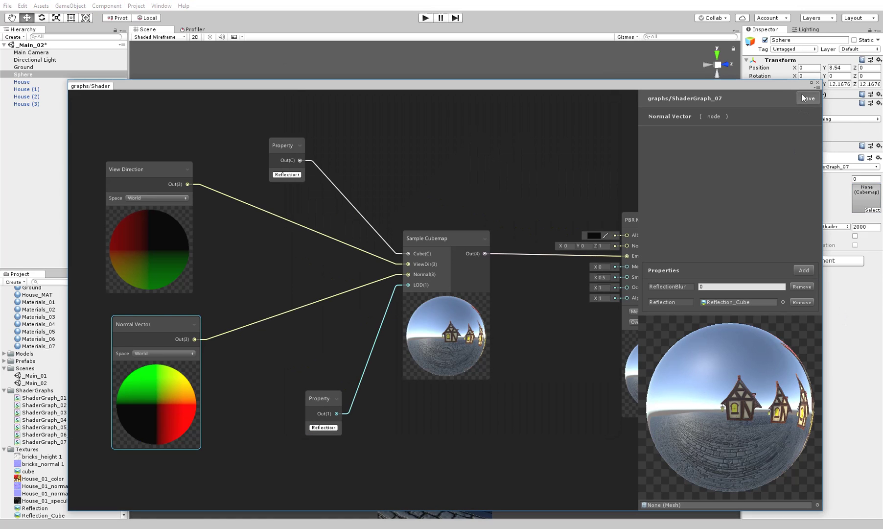
left_click_drag(791, 87, 736, 494)
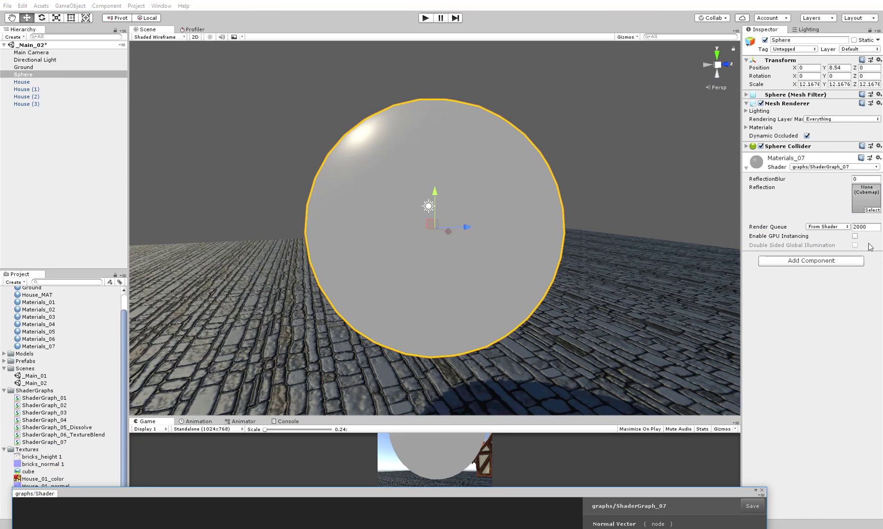
Assign Reflection_Cube to the Reflection slot of the sphere's Materials_07 material and examine the reflection on the sphere
left_click(872, 209)
double_click(475, 129)
left_click(621, 140)
left_click_drag(622, 140, 500, 182, "alt")
scroll(500, 182, "down", 4)
scroll(500, 185, "up", 2)
left_click(501, 185)
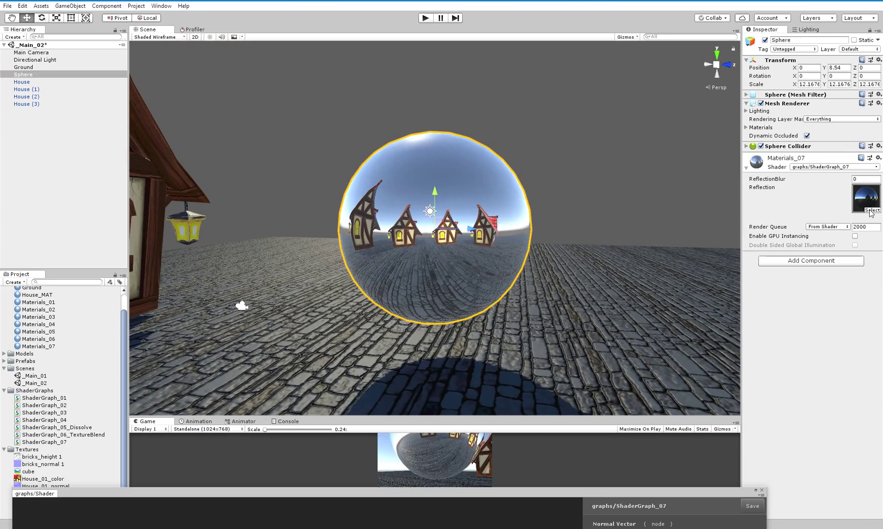
Test the Reflection and cube cubemaps on the Materials_07 material, set it back to Reflection_Cube and inspect the sphere
left_click(873, 210)
left_click(414, 129)
double_click(378, 128)
scroll(392, 147, "up", 4)
left_click_drag(401, 152, 416, 164, "alt")
left_click(868, 210)
double_click(463, 127)
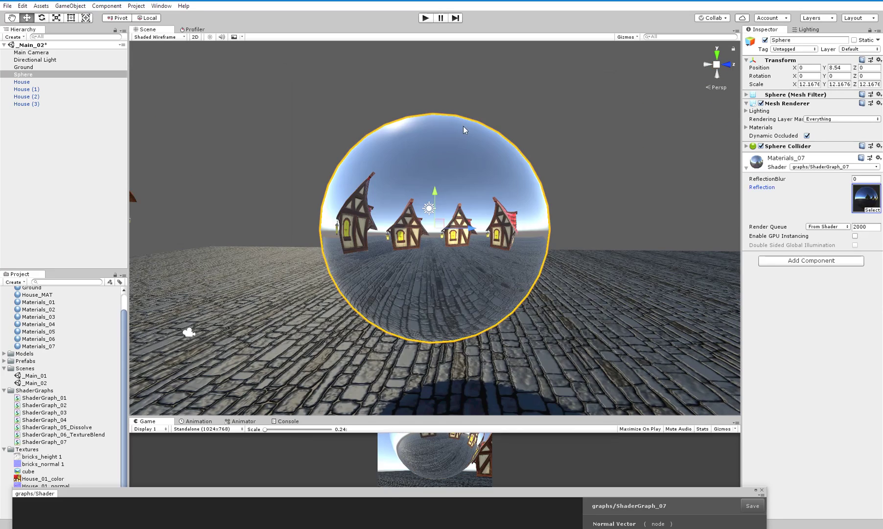
left_click(604, 139)
left_click_drag(616, 165, 499, 276, "alt")
Bring back the ShaderGraph_07 window and move the cubemap nodes as a group farther from PBR Master
left_click_drag(389, 491, 419, 67)
scroll(398, 164, "down", 2)
middle_click_drag(457, 165, 479, 157)
scroll(398, 164, "down", 1)
left_click_drag(162, 113, 461, 409)
left_click_drag(434, 197, 277, 173)
left_click(386, 151)
scroll(399, 191, "up", 5)
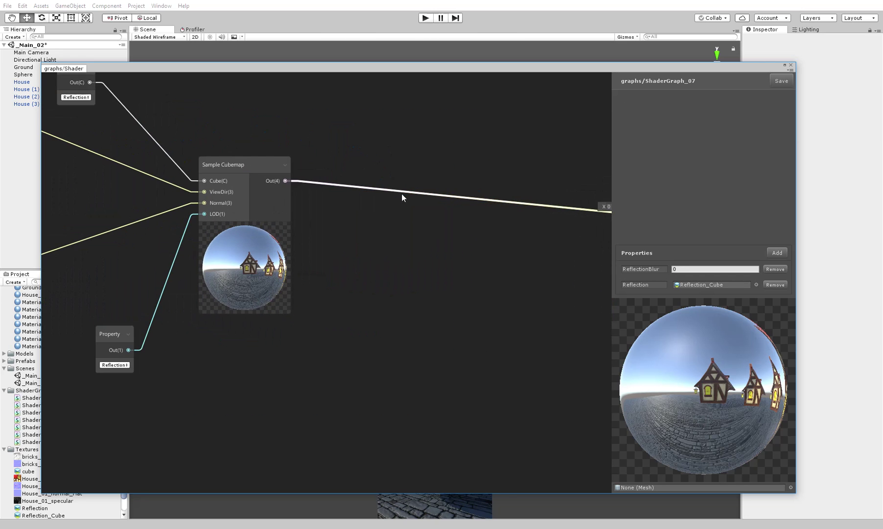
Add a Fresnel Effect node and place it below the Sample Cubemap node
right_click(374, 291)
left_click(383, 295)
type("fres")
key("Return")
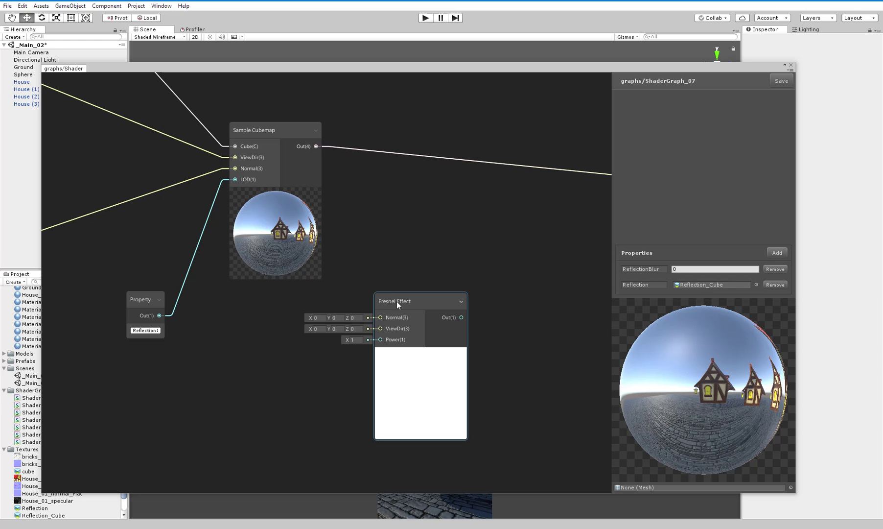
left_click_drag(397, 300, 285, 323)
scroll(486, 281, "down", 3)
middle_click_drag(467, 256, 450, 257)
Add a Multiply node with the Sample Cubemap output connected to A and the Fresnel Effect output connected to B
left_click(451, 254)
right_click(451, 253)
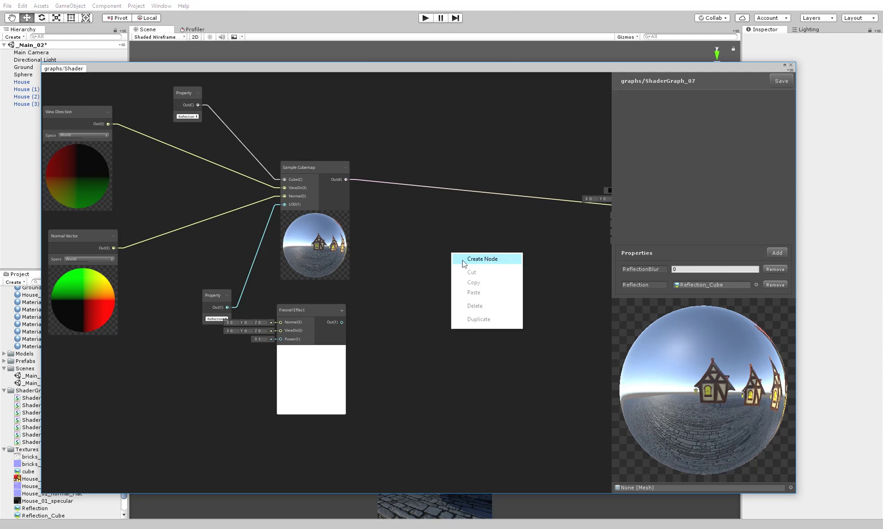
left_click(458, 257)
type("mul")
key("Return")
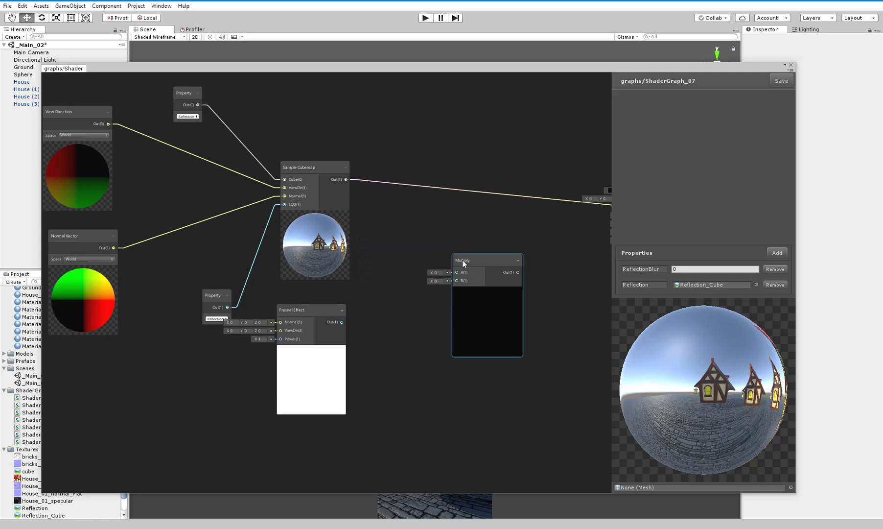
left_click_drag(342, 322, 456, 286)
left_click(455, 286)
left_click_drag(346, 179, 455, 218)
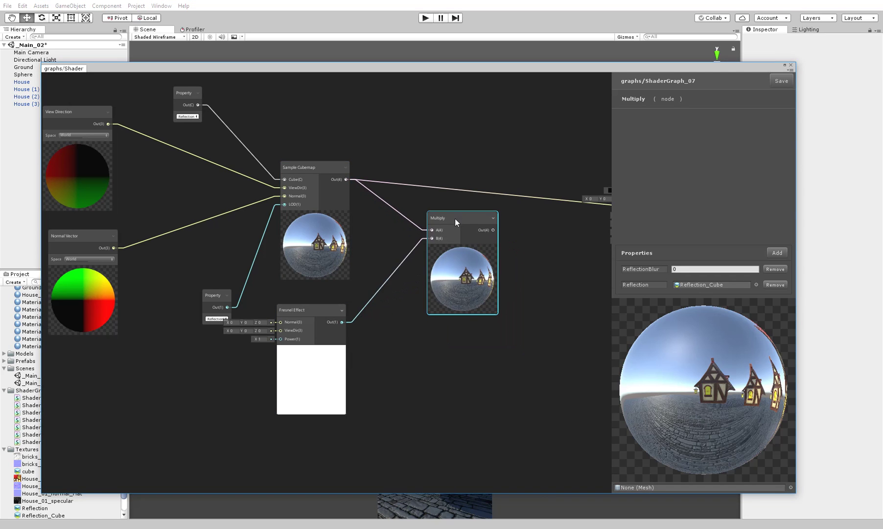
Move the Fresnel Effect node lower and add a second Multiply node beneath it
scroll(411, 328, "up", 2)
scroll(426, 345, "down", 3)
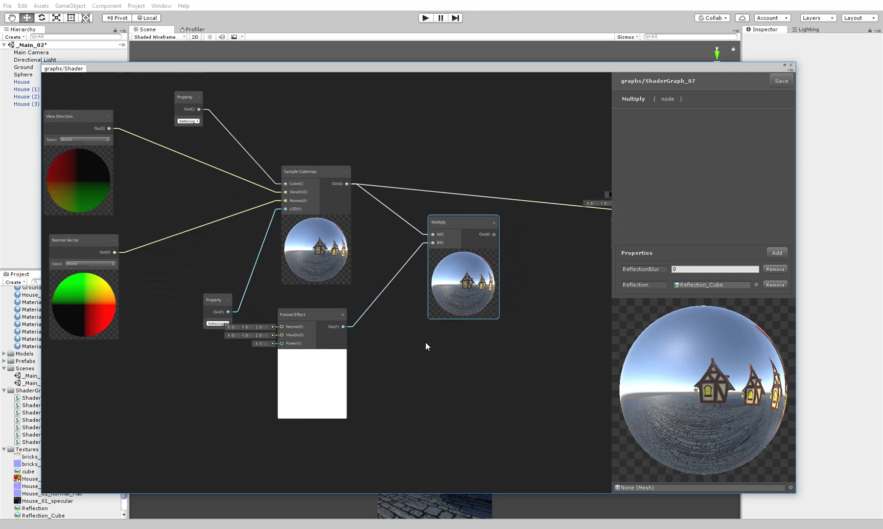
left_click(313, 331)
left_click_drag(312, 330, 299, 348)
middle_click_drag(383, 317, 384, 233)
scroll(381, 342, "up", 1)
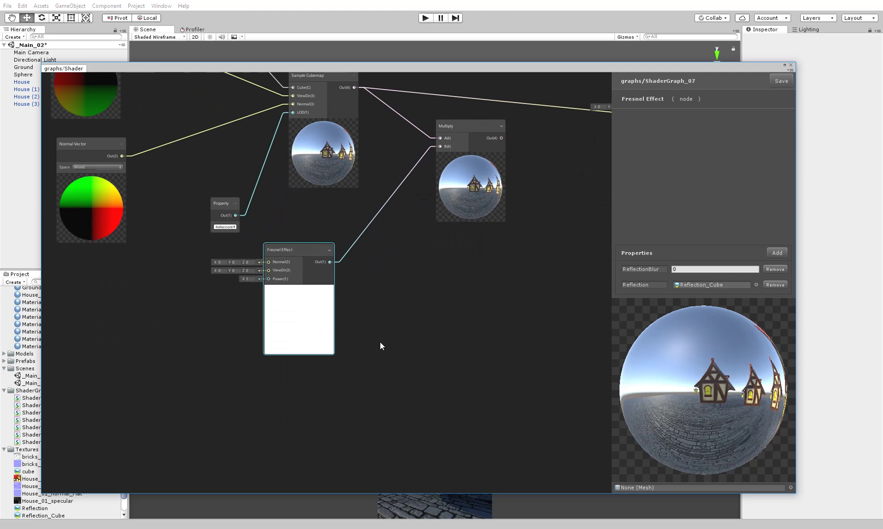
right_click(301, 405)
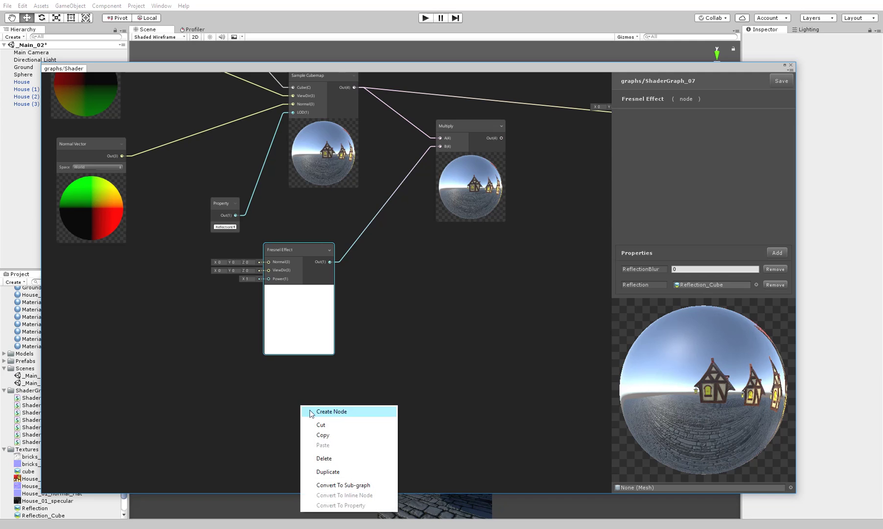
left_click(309, 410)
type("mul")
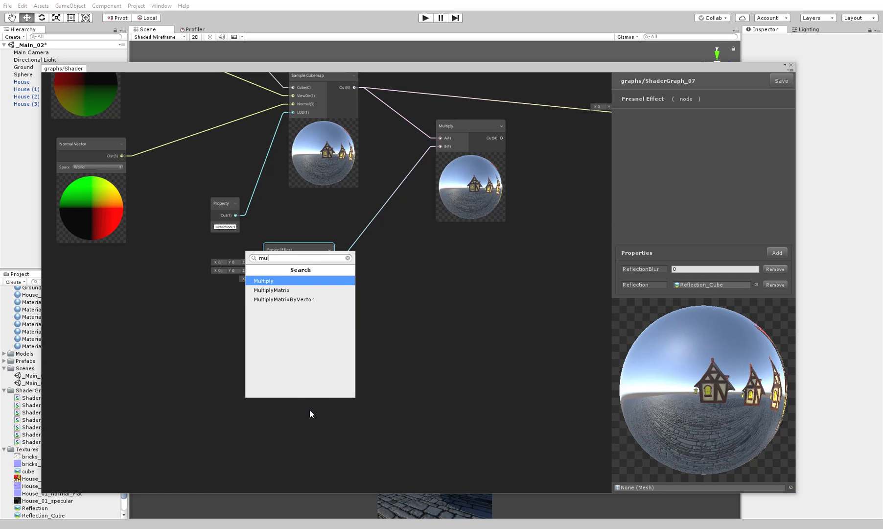
key("Return")
left_click_drag(334, 422, 300, 388)
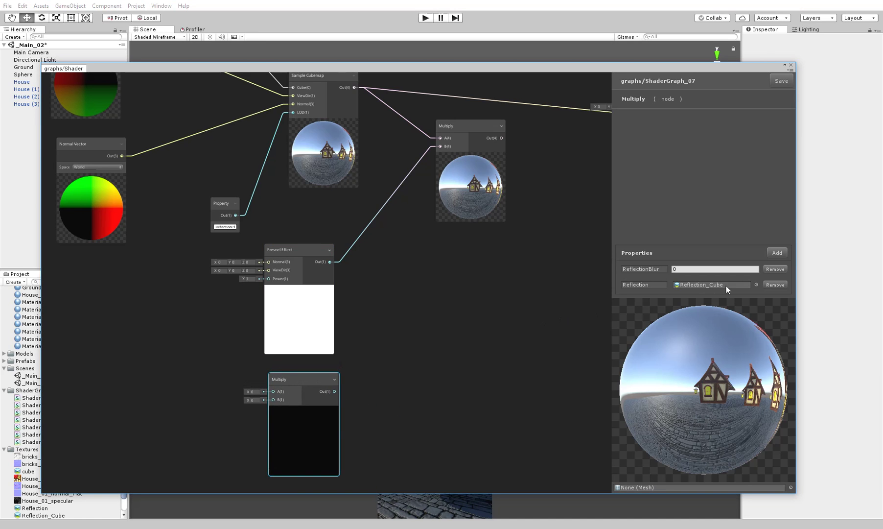
Add a single-value numeric property named Fresnel to the shader graph
left_click(774, 252)
left_click(781, 256)
left_click(650, 287)
type("Fresnel")
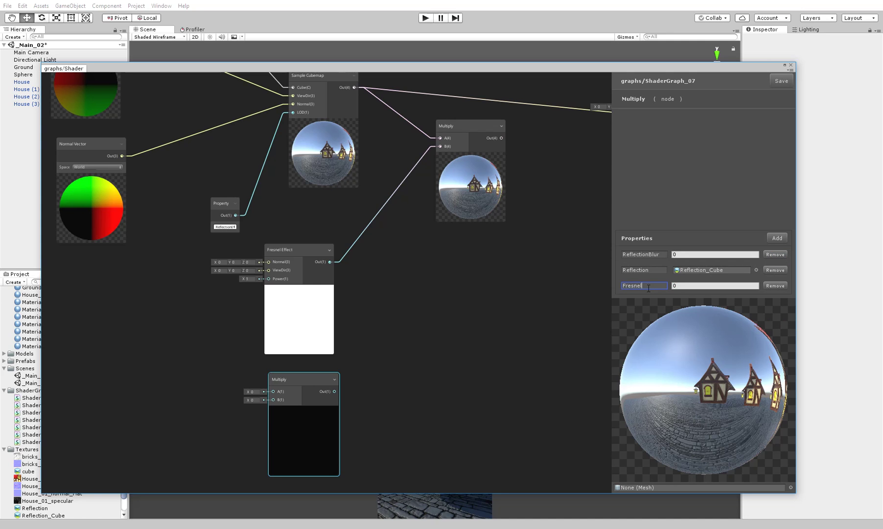
Add a Property node set to Fresnel and connect it to the second Multiply node's B input
right_click(214, 311)
left_click(221, 313)
type("ro")
key("BackSpace")
key("BackSpace")
type("property")
key("Return")
left_click_drag(231, 314, 399, 353)
left_click(168, 348)
left_click(181, 379)
Connect the Fresnel Effect output to the second Multiply node's A input and set the Fresnel property to 1
left_click_drag(330, 261, 385, 361)
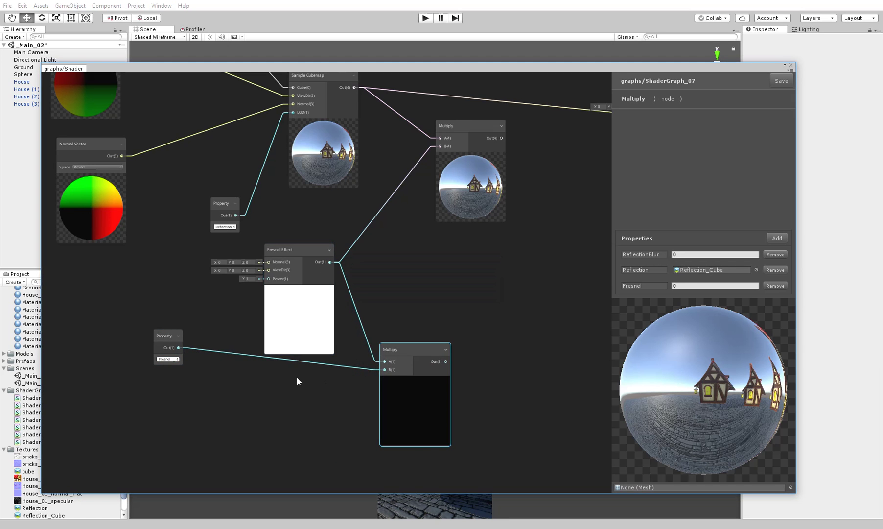
left_click(688, 284)
type("1")
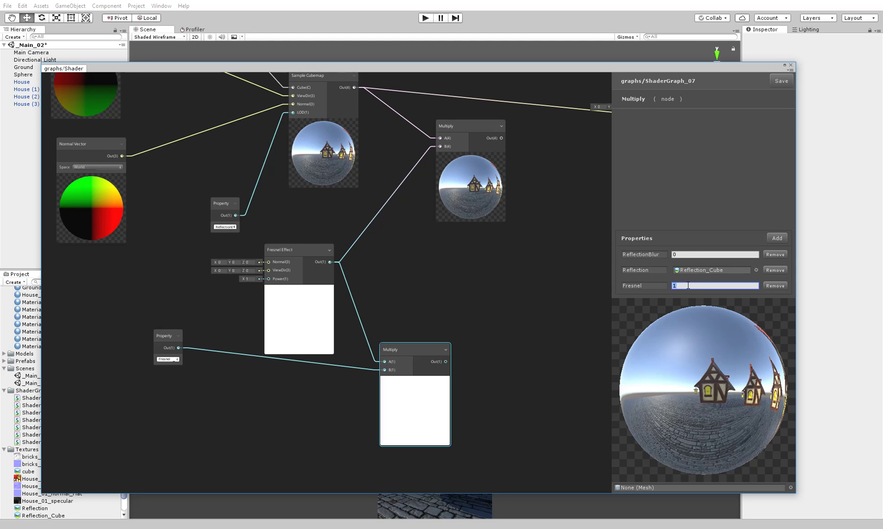
Try a Preview node on the second Multiply node's output, and delete it
right_click(418, 273)
left_click(431, 277)
type("pre")
key("Return")
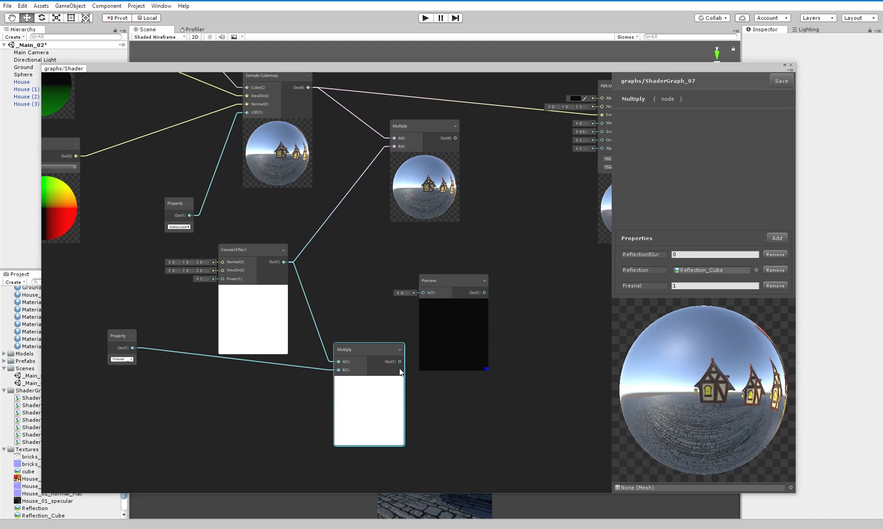
left_click_drag(401, 361, 476, 301)
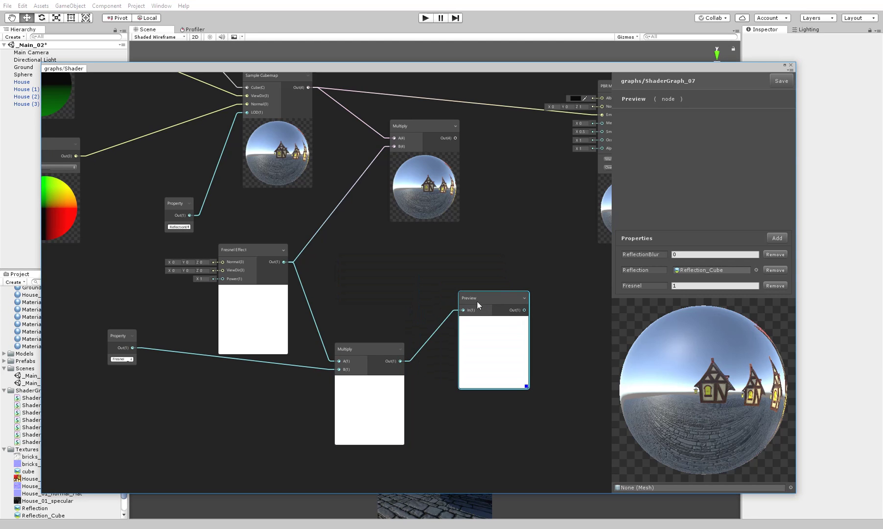
key("Delete")
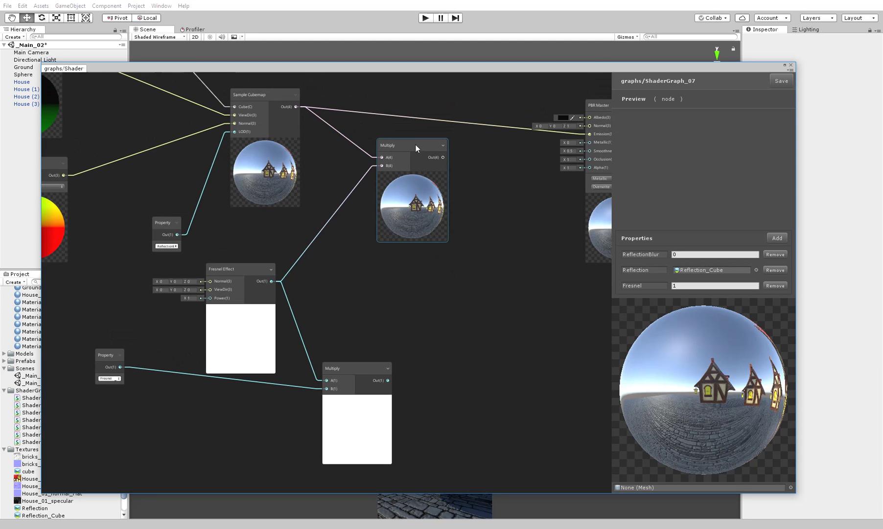
Move the first Multiply node nearer the Fresnel nodes and connect the second Multiply's output to its B input
left_click_drag(415, 144, 462, 199)
left_click_drag(423, 320, 430, 221)
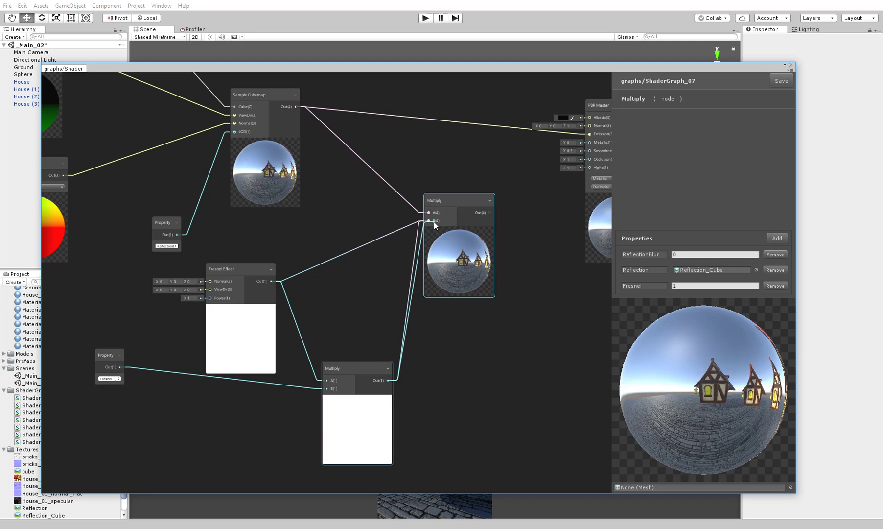
Test fractional values such as .8 for the Fresnel property, and set it back to 1
left_click(708, 285)
type("01")
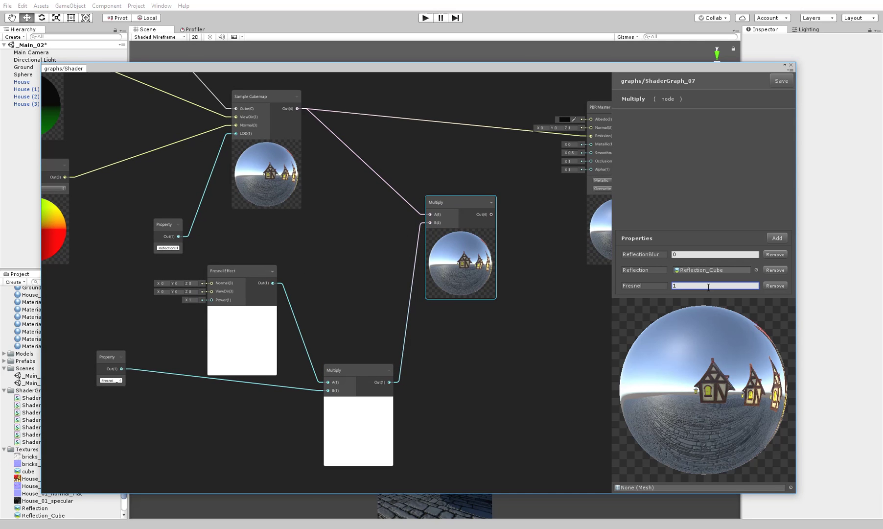
type(".4")
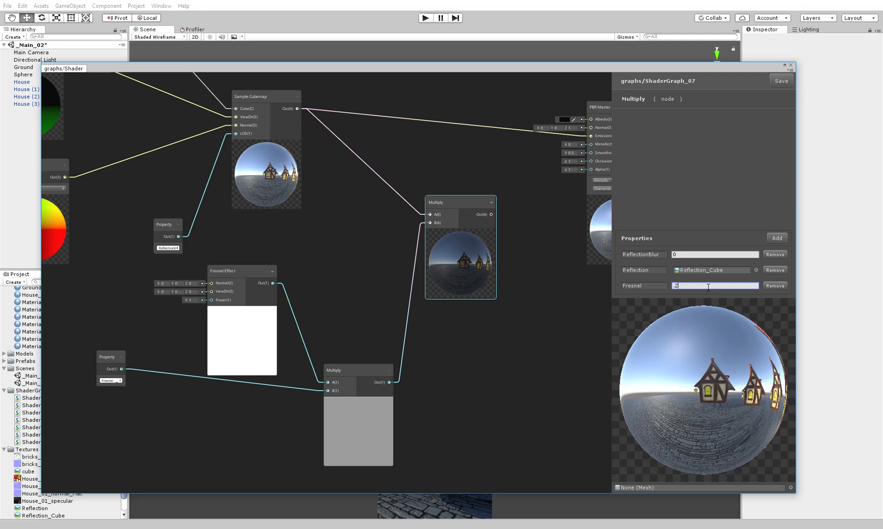
key("BackSpace")
type("8")
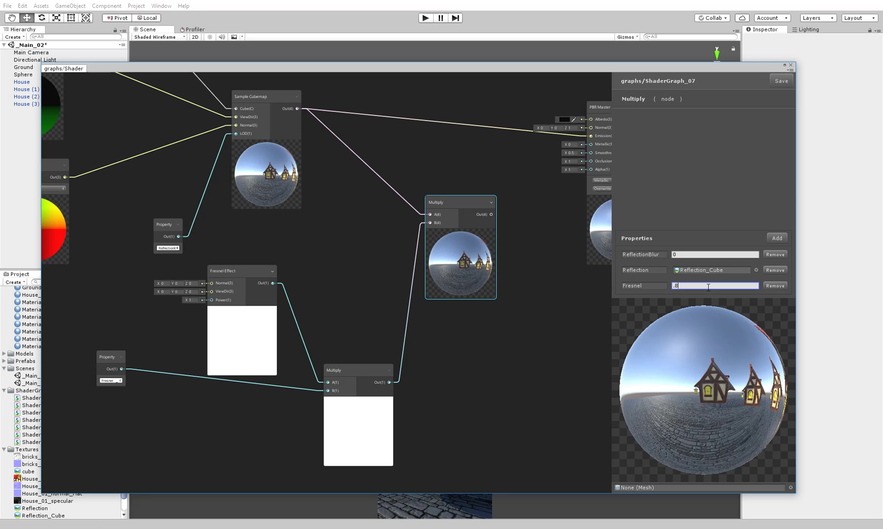
key("BackSpace")
key("BackSpace")
type("1")
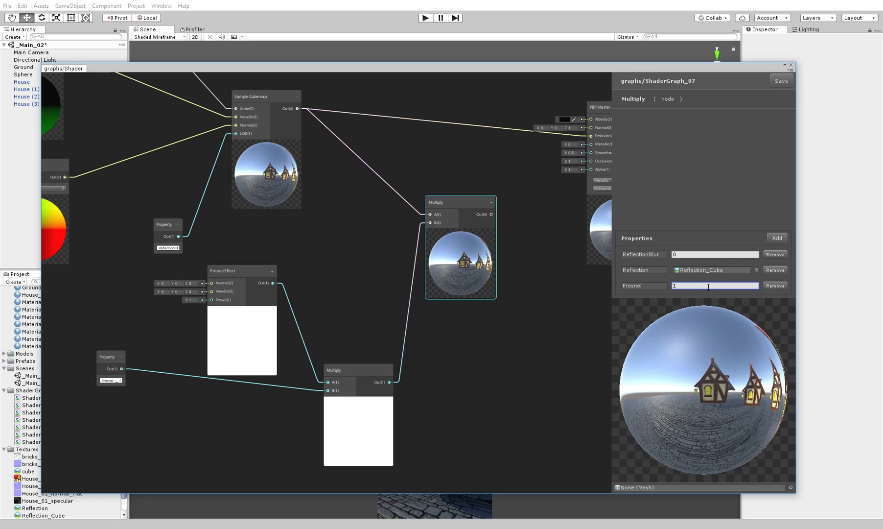
Shift the Fresnel Effect node slightly up and move the Fresnel Property node lower in the graph
middle_click_drag(457, 269, 423, 253)
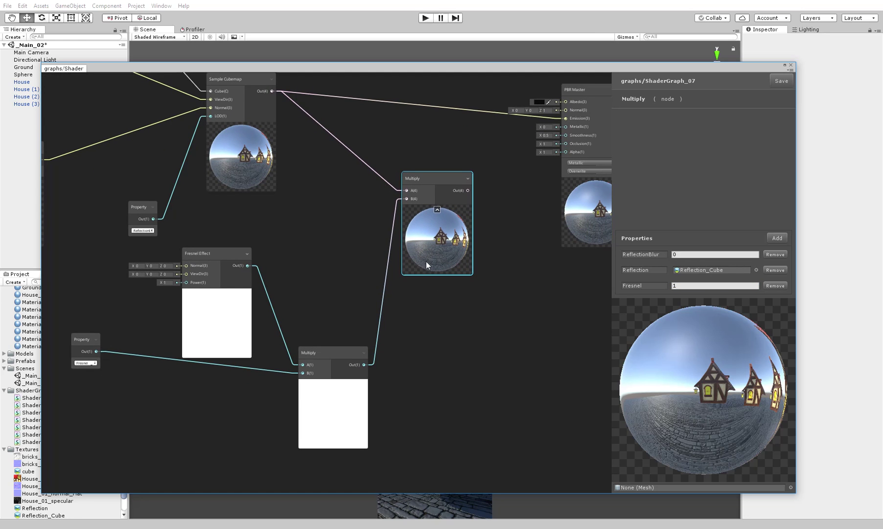
middle_click_drag(443, 309, 451, 313)
left_click_drag(240, 256, 241, 247)
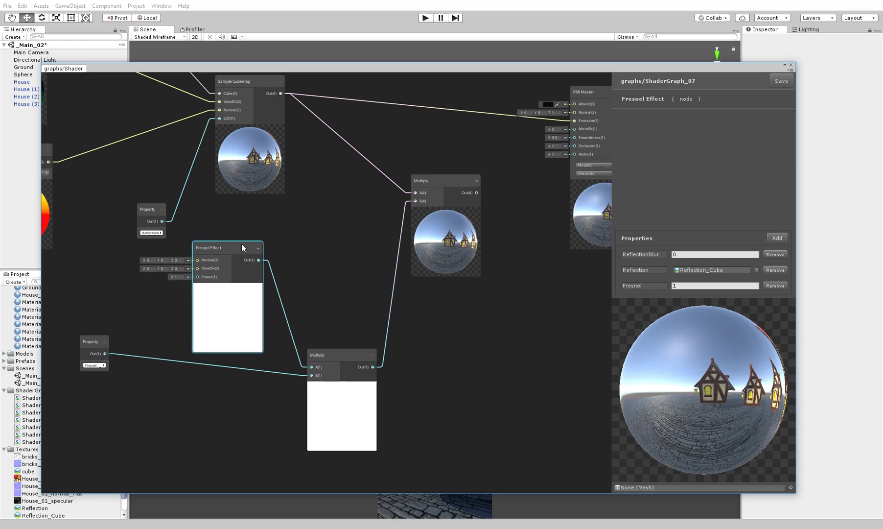
middle_click_drag(320, 255, 327, 282)
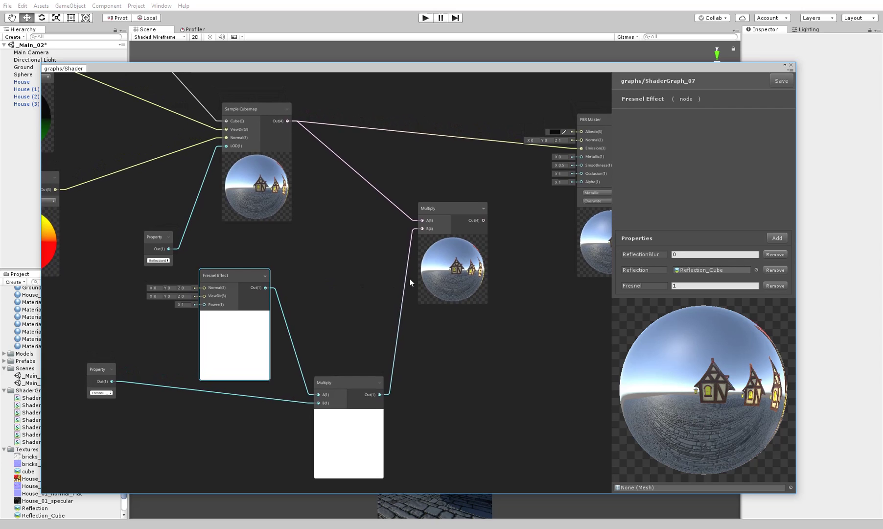
scroll(239, 347, "up", 2)
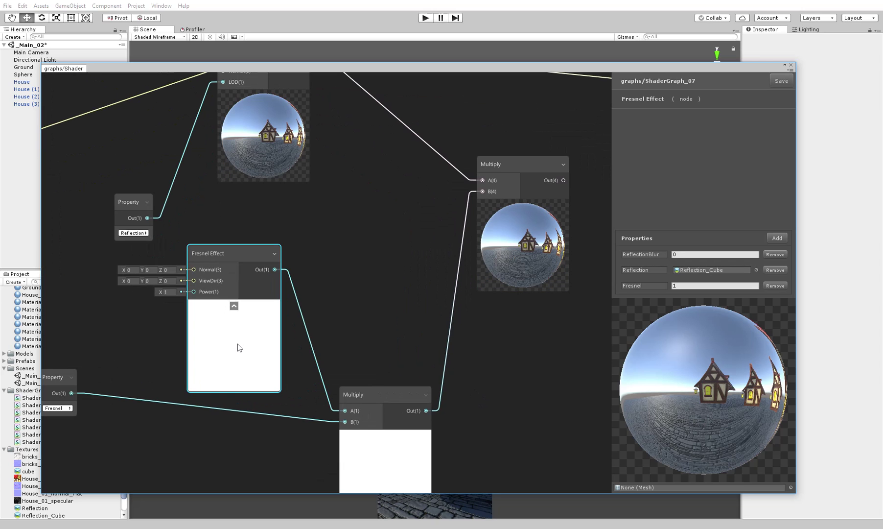
scroll(233, 258, "down", 1)
left_click_drag(239, 378, 247, 465)
Connect the Normal Vector and View Direction outputs to the Fresnel Effect node's Normal and ViewDir inputs
middle_click_drag(277, 323, 309, 423)
middle_click_drag(220, 259, 213, 271)
left_click_drag(212, 267, 383, 379)
left_click(184, 109)
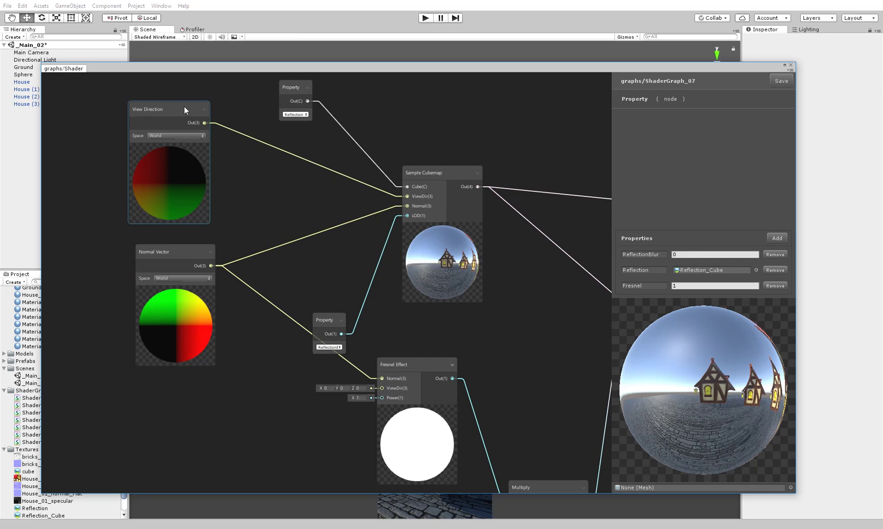
left_click_drag(205, 123, 384, 388)
middle_click_drag(386, 388, 350, 292)
left_click(387, 390)
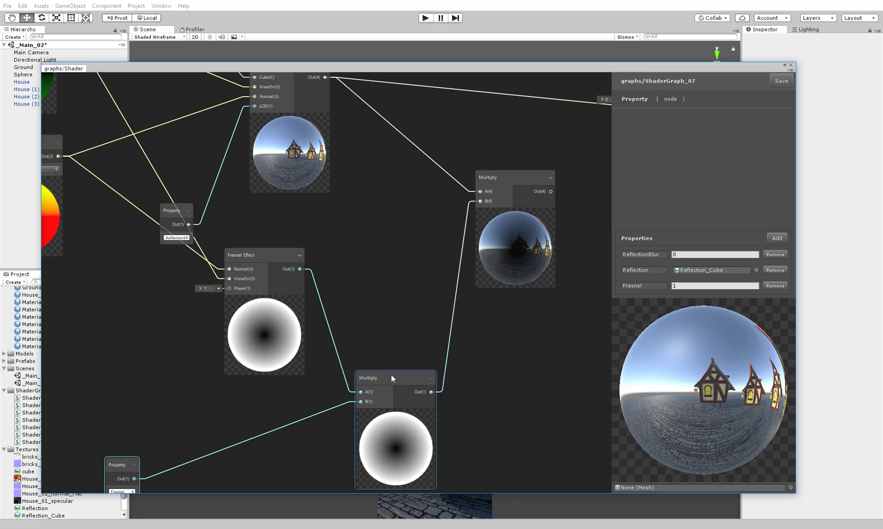
Spread out the graph by moving the Fresnel Effect, Normal Vector and View Direction nodes farther from the Multiply and Sample Cubemap nodes
left_click(381, 317)
middle_click_drag(357, 322, 362, 285)
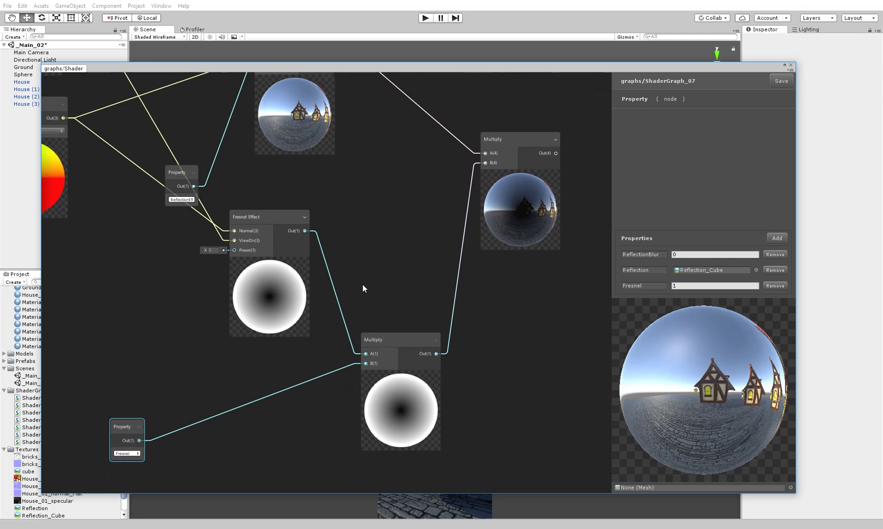
scroll(363, 285, "down", 2)
left_click(407, 339)
left_click(264, 237)
left_click_drag(265, 228, 213, 257)
middle_click_drag(210, 235, 361, 262)
left_click_drag(216, 159, 96, 215)
middle_click_drag(235, 126, 281, 211)
left_click_drag(221, 154, 96, 155)
middle_click_drag(483, 286, 282, 203)
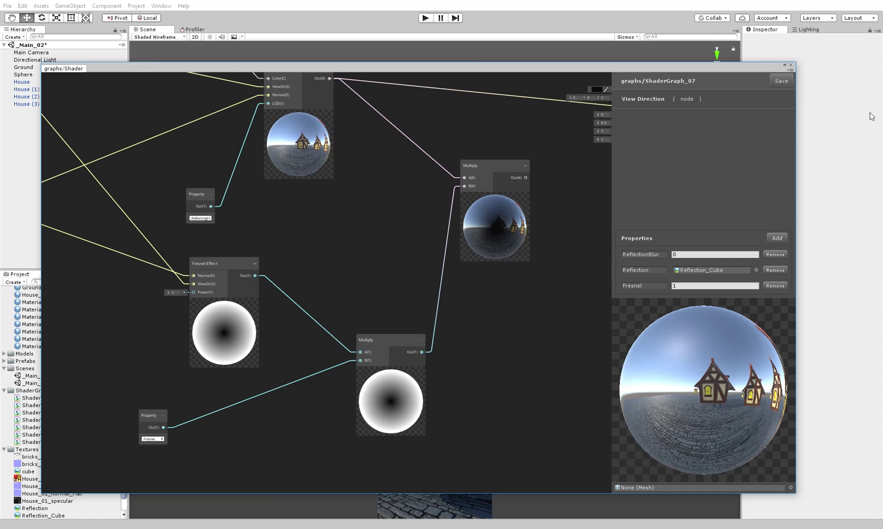
Connect the first Multiply node's output to PBR Master's Emission input and save the graph
middle_click_drag(500, 195, 319, 309)
left_click(318, 310)
left_click_drag(338, 291, 442, 220)
left_click(779, 79)
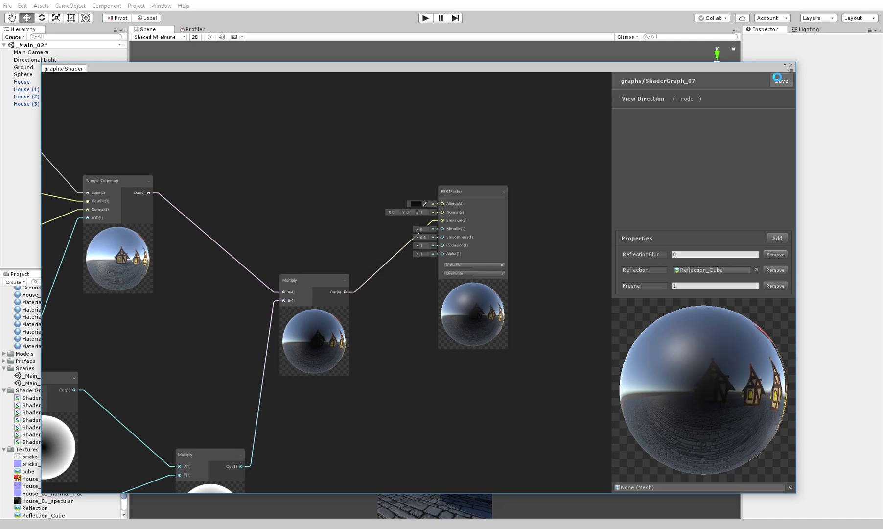
Create an Add node near the second Multiply node in the graph
left_click_drag(750, 63, 746, 380)
left_click_drag(581, 294, 397, 72, "alt")
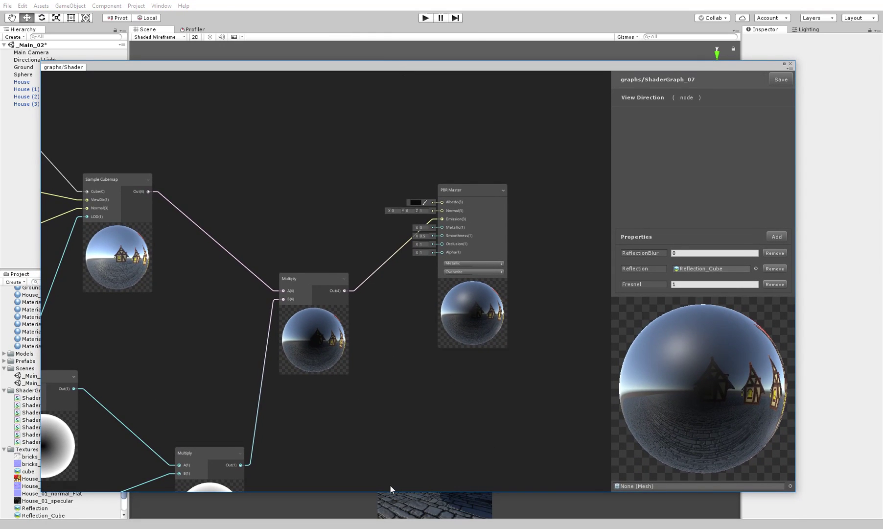
middle_click_drag(409, 396, 483, 300)
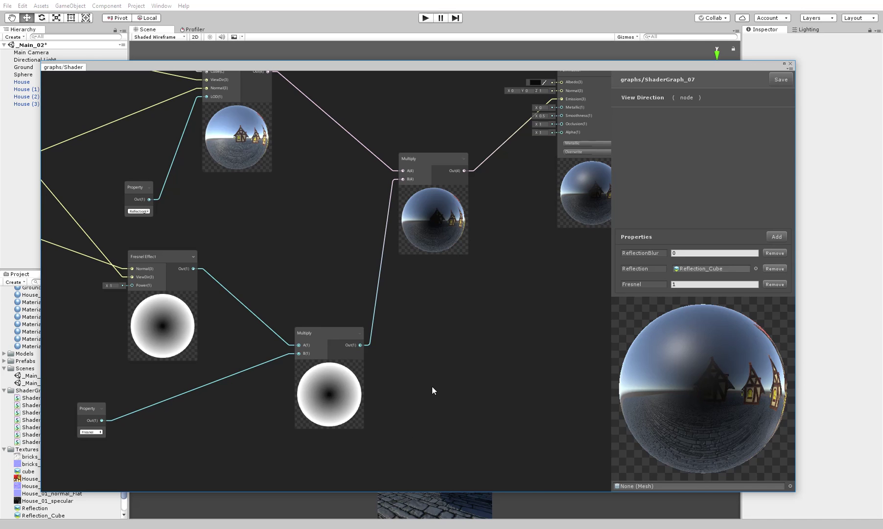
right_click(335, 235)
left_click(351, 239)
type("add")
key("Return")
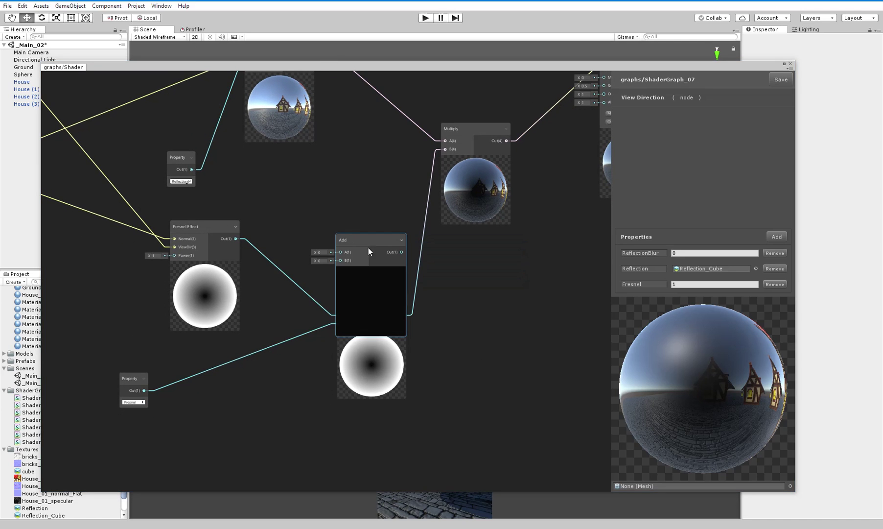
Move the Add node clear of the other nodes and shift the Fresnel Effect and second Multiply nodes to make room
left_click_drag(368, 248, 488, 268)
middle_click_drag(372, 333, 361, 326)
left_click_drag(191, 218, 139, 217)
left_click_drag(350, 299, 303, 249)
left_click_drag(493, 264, 496, 262)
middle_click_drag(470, 274, 447, 270)
left_click_drag(452, 254, 446, 254)
middle_click_drag(372, 360, 375, 355)
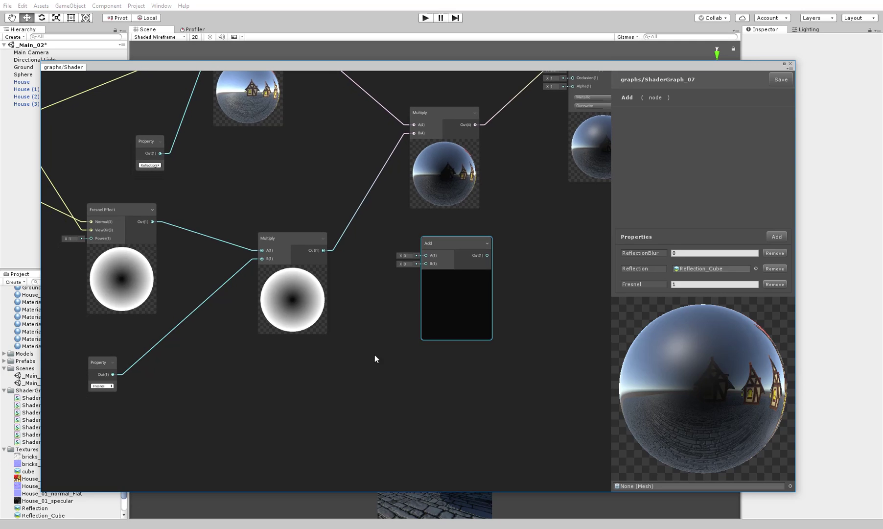
Delete the Multiply node that combines the Fresnel Effect and Fresnel Property outputs
right_click(316, 384)
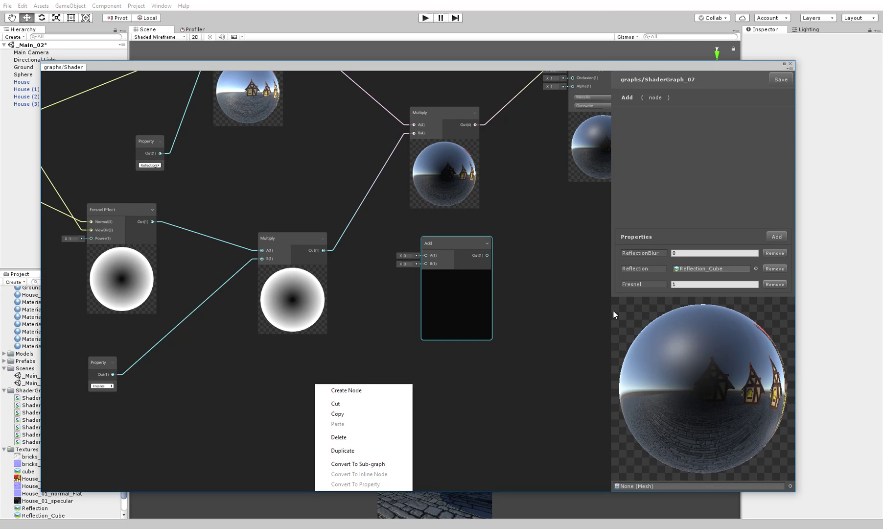
left_click(81, 390)
left_click(279, 240)
key("Delete")
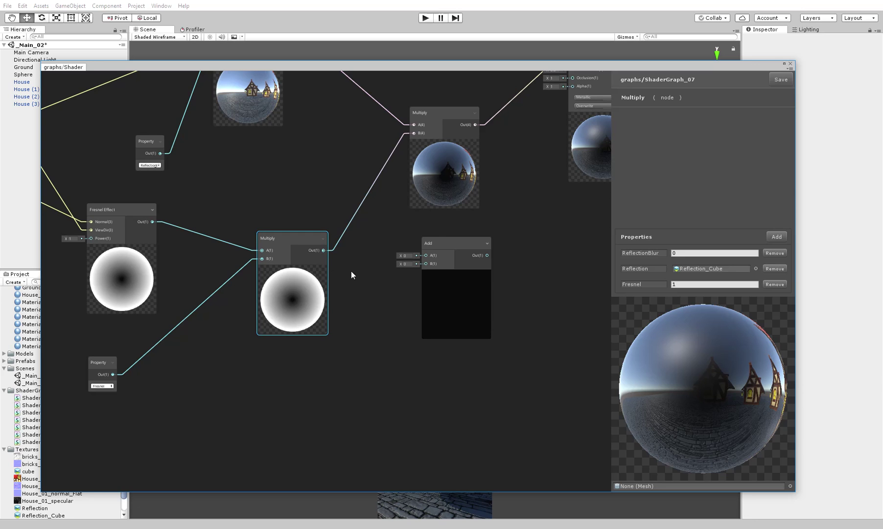
Place the Add node in the gap and connect Fresnel Effect to its A input and the Fresnel Property to its B input
left_click_drag(449, 245, 317, 227)
left_click_drag(153, 221, 295, 238)
left_click_drag(112, 375, 294, 246)
Set the graph's Fresnel property to 0.1 and connect the Add output to the remaining Multiply node's B input
left_click(728, 284)
type(".5")
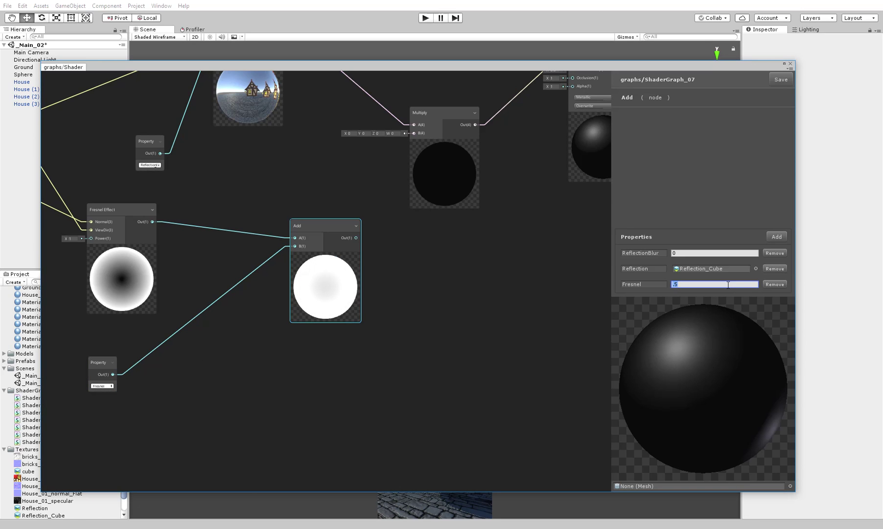
type(".1")
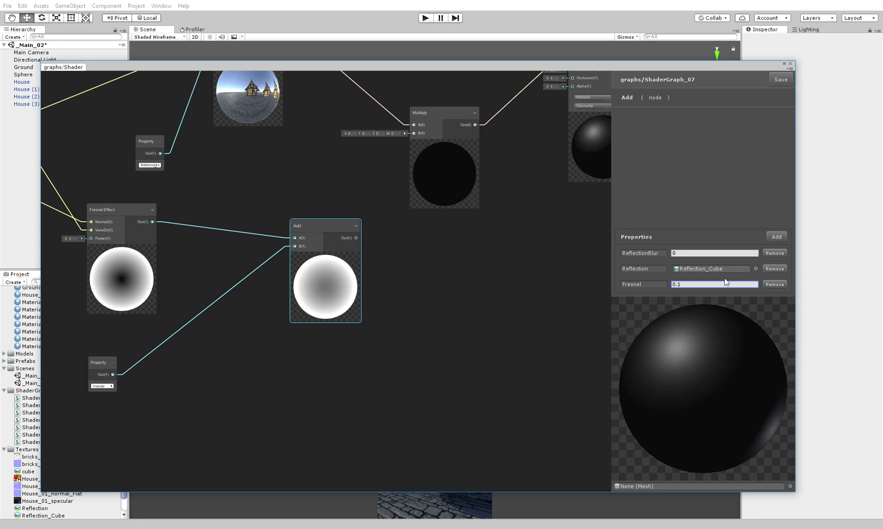
left_click_drag(357, 237, 411, 133)
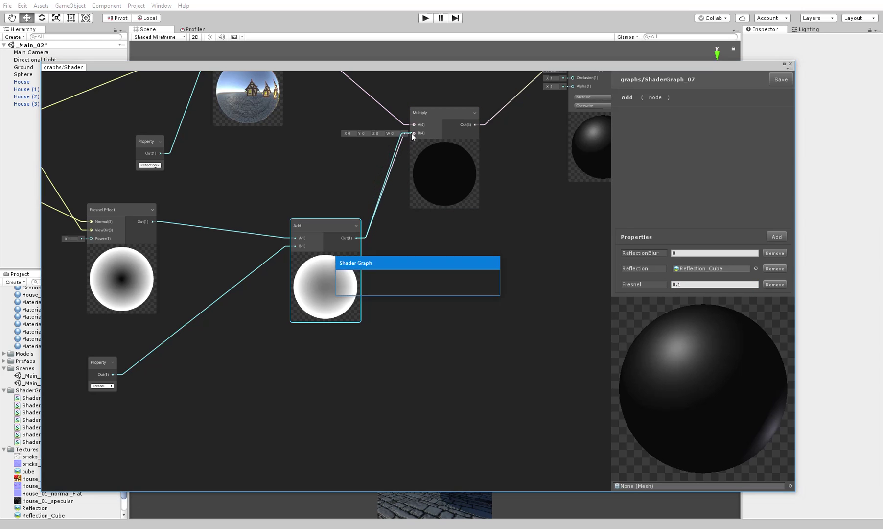
Set the graph's Fresnel property to 0.25 and save the graph
left_click(690, 284)
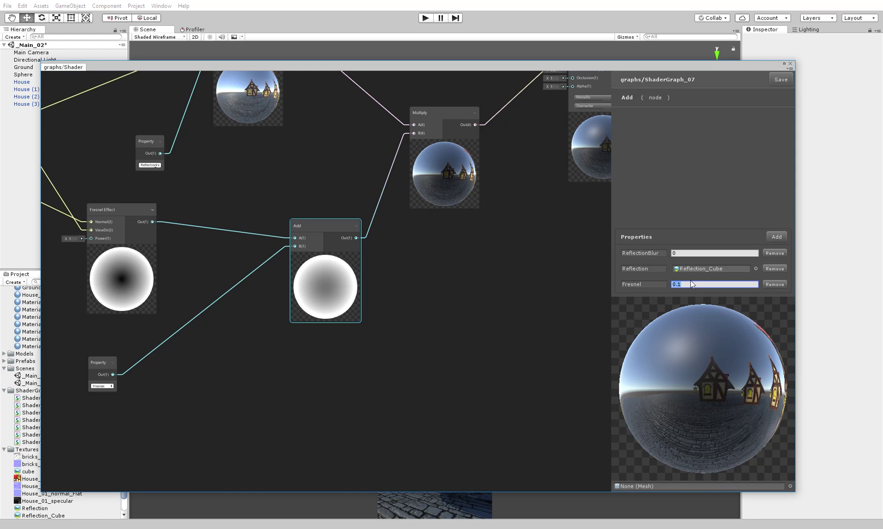
type("0.5")
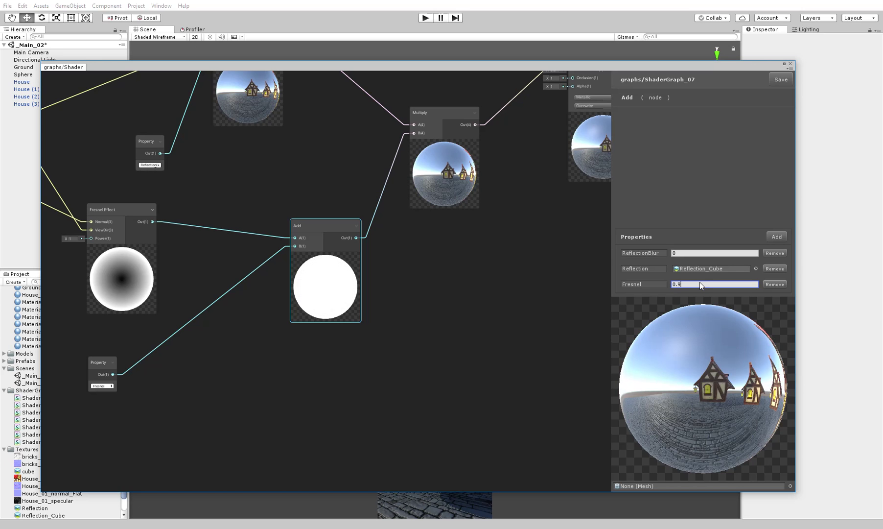
key("BackSpace")
type("25")
middle_click_drag(479, 222, 458, 280)
left_click(778, 76)
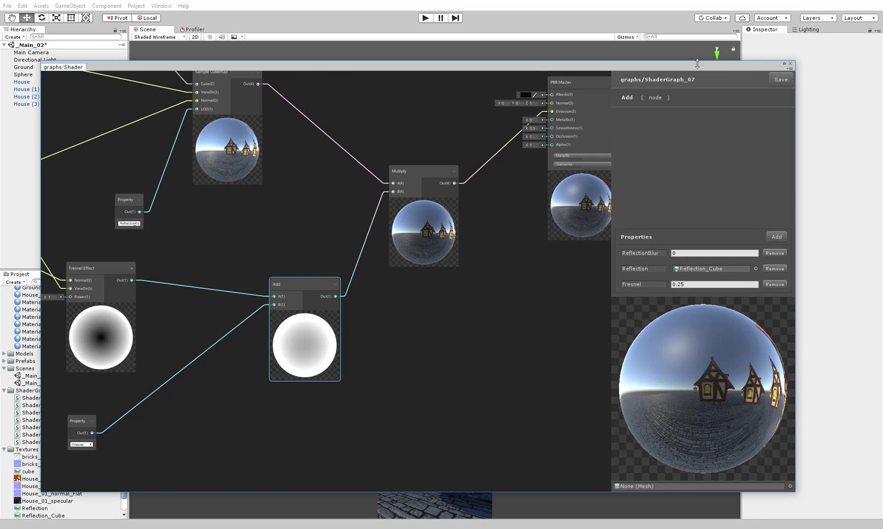
Select the sphere in the scene and set Fresnel to 0.25 on its Materials_07 material
left_click_drag(685, 65, 677, 380)
scroll(635, 275, "down", 6)
scroll(602, 268, "up", 3)
left_click(506, 229)
scroll(506, 230, "up", 1)
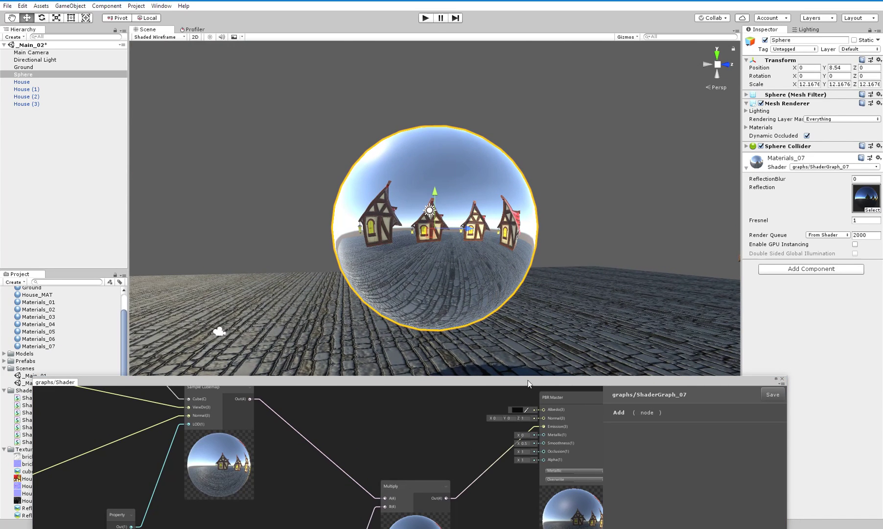
left_click(868, 220)
type(".25")
scroll(615, 222, "down", 2)
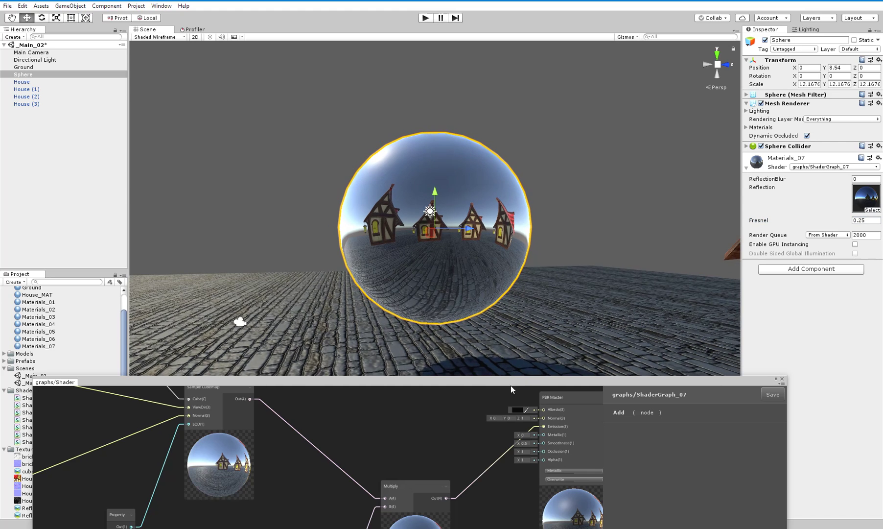
Return to the graph and reposition the Fresnel Effect node and the Fresnel Property node, moving the latter closer to the Add node
left_click_drag(508, 381, 525, 81)
middle_click_drag(322, 366, 441, 347)
middle_click_drag(382, 423, 358, 412)
left_click(513, 371)
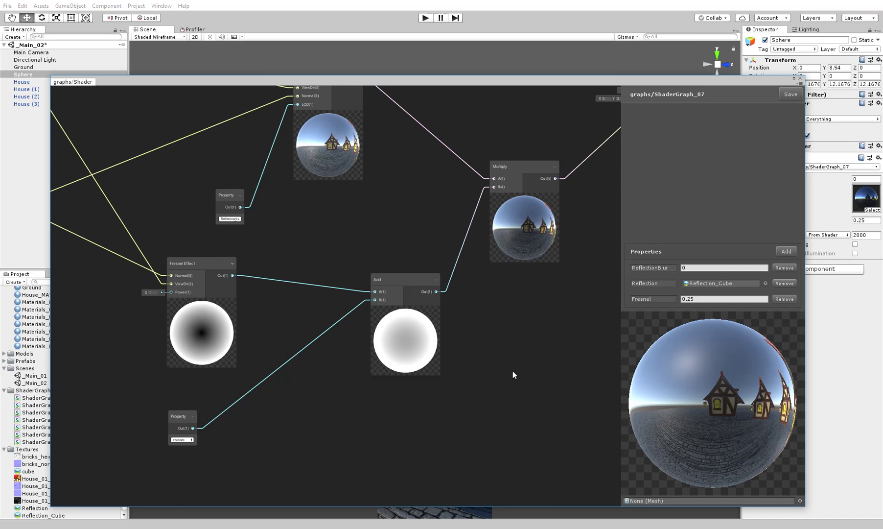
middle_click_drag(317, 280, 396, 277)
left_click_drag(278, 266, 253, 259)
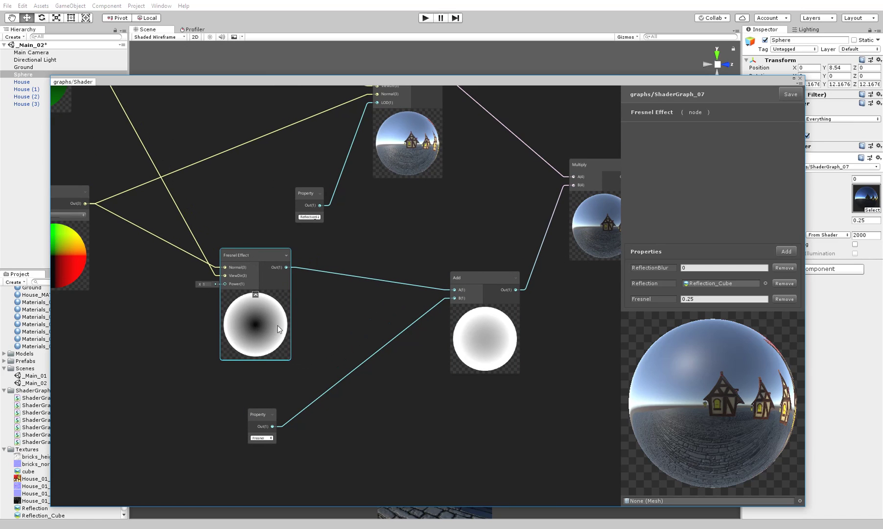
middle_click_drag(273, 262, 329, 263)
left_click(324, 425)
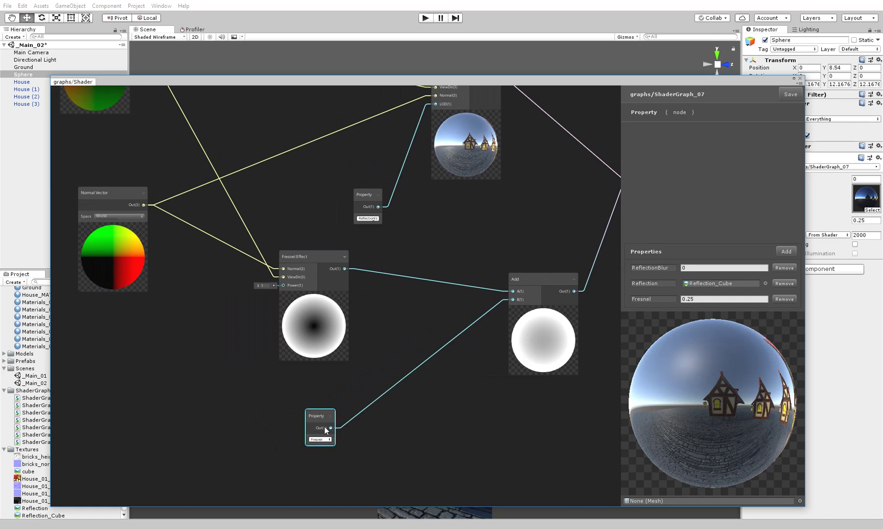
left_click_drag(324, 425, 401, 434)
Move the Normal Vector, View Direction and Fresnel Effect nodes farther from the Add node to free space
middle_click_drag(119, 223, 307, 273)
left_click_drag(297, 253, 210, 224)
left_click_drag(255, 139, 194, 140)
middle_click_drag(284, 345, 249, 294)
left_click_drag(438, 267, 323, 259)
Create a Multiply node between Fresnel Effect and Add, and connect the Fresnel Effect output to its A input
right_click(184, 387)
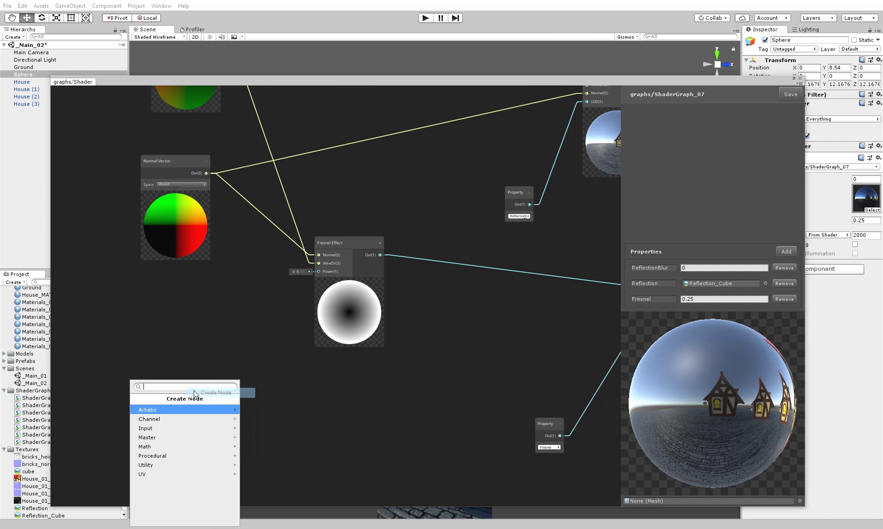
type("multi")
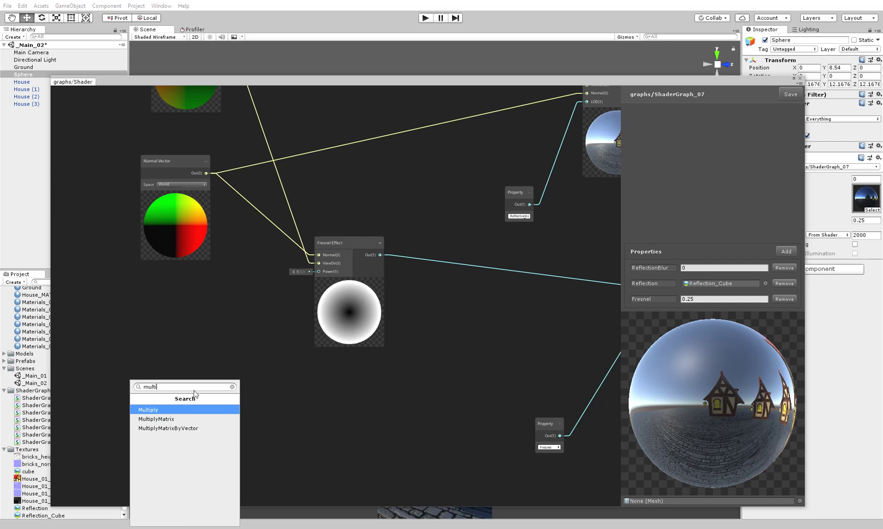
key("Return")
left_click_drag(213, 404, 465, 316)
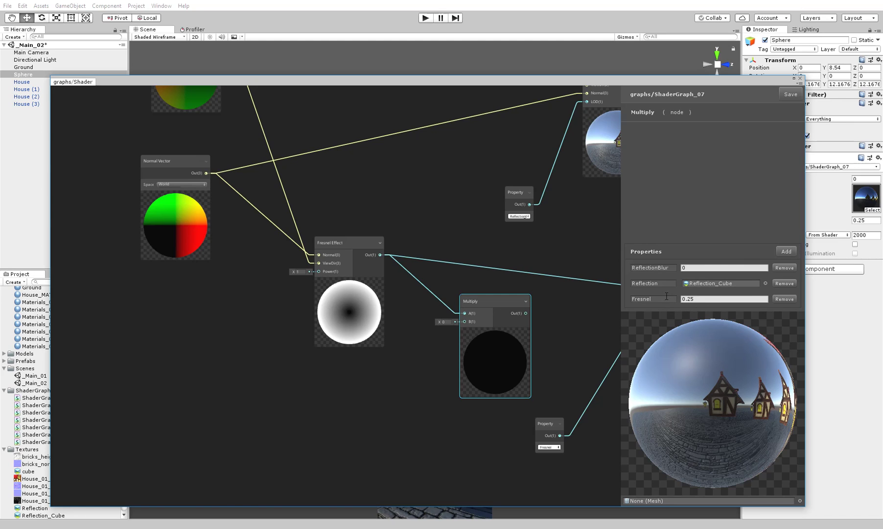
Add a Float property named FresnelIntensity and create a Property node set to it below the Fresnel Effect node
left_click(794, 251)
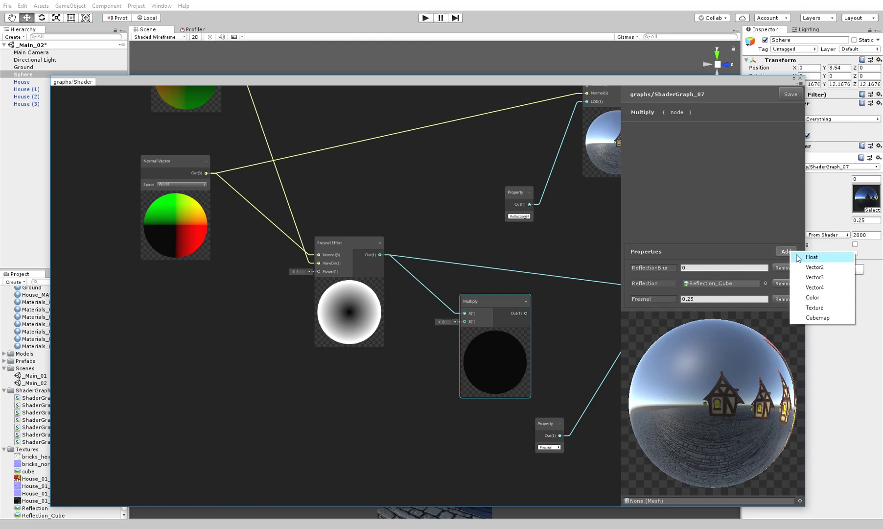
left_click(765, 256)
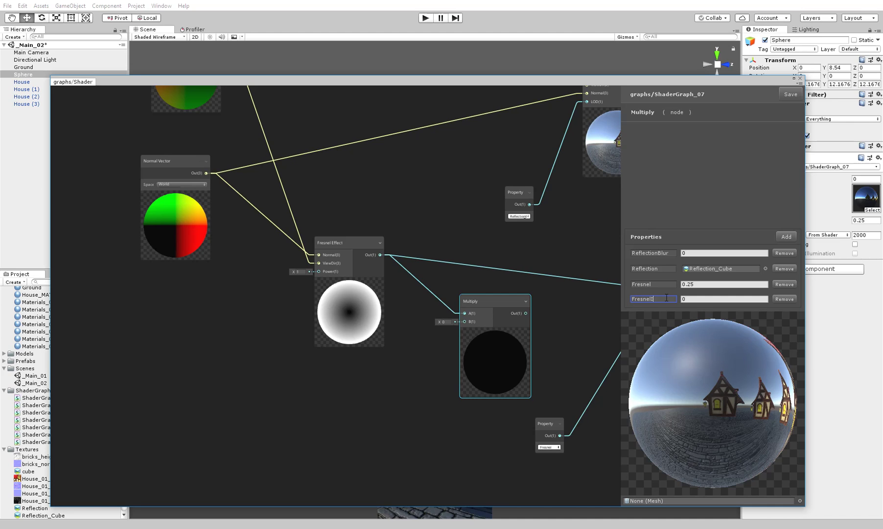
right_click(354, 385)
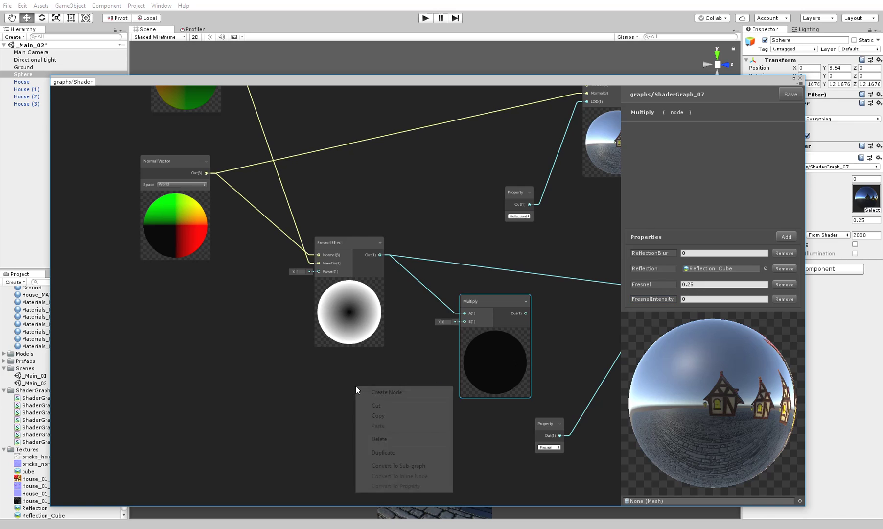
left_click(364, 390)
type("prop")
key("Return")
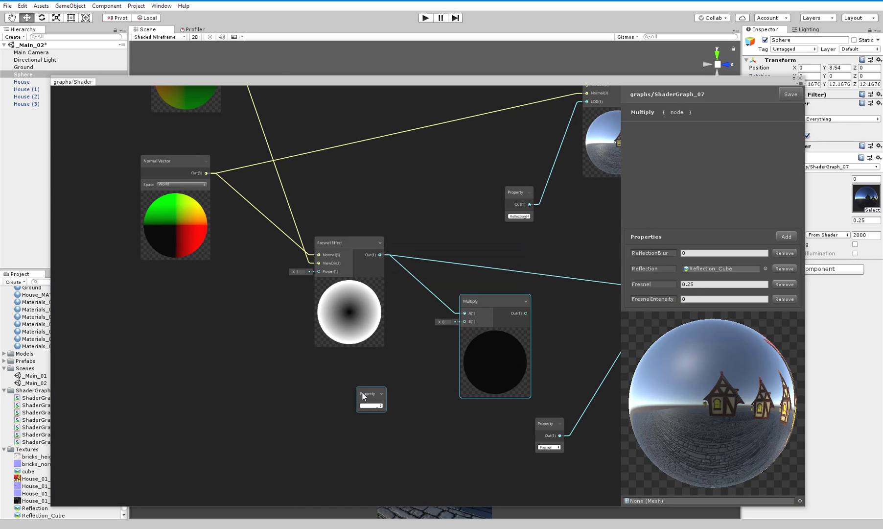
left_click(352, 406)
left_click(373, 448)
Connect the FresnelIntensity Property node to the new Multiply's B input and the Multiply output to Add's A input
left_click_drag(457, 329, 464, 313)
left_click(379, 257)
scroll(471, 321, "up", 3)
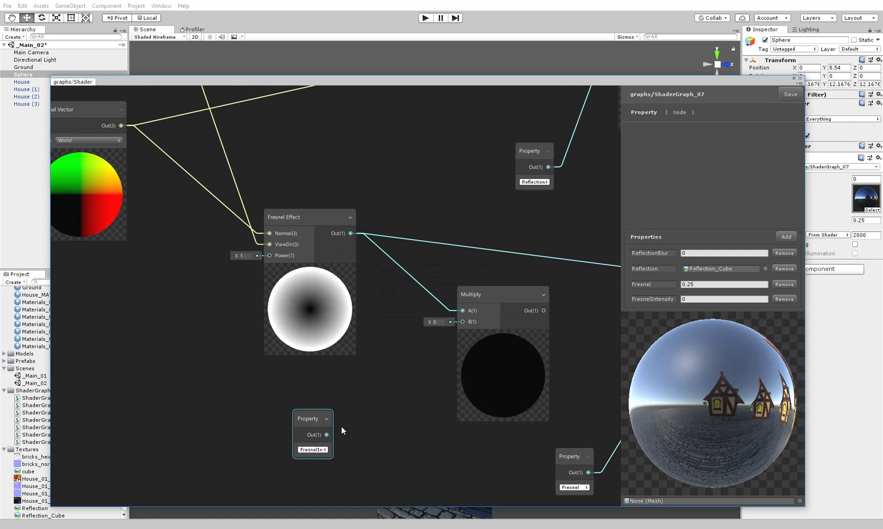
left_click_drag(418, 324, 463, 322)
middle_click_drag(484, 336, 250, 310)
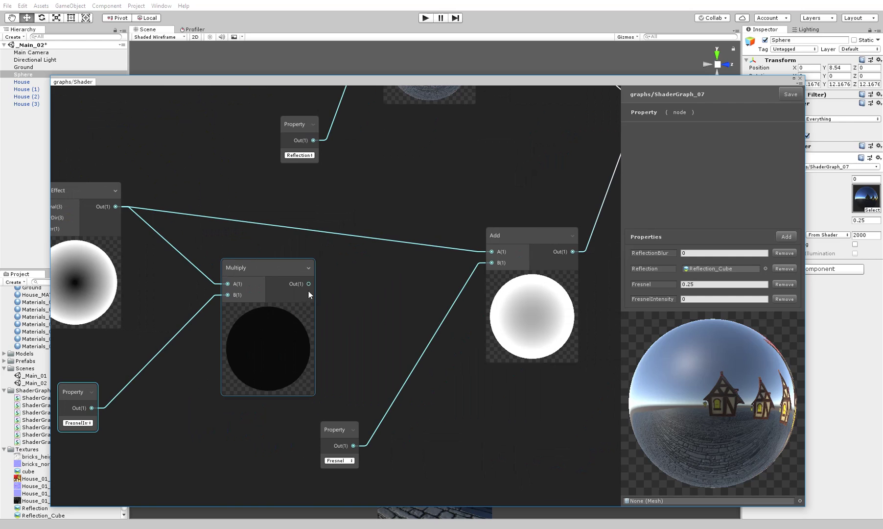
left_click_drag(492, 254, 492, 253)
middle_click_drag(65, 440, 102, 424)
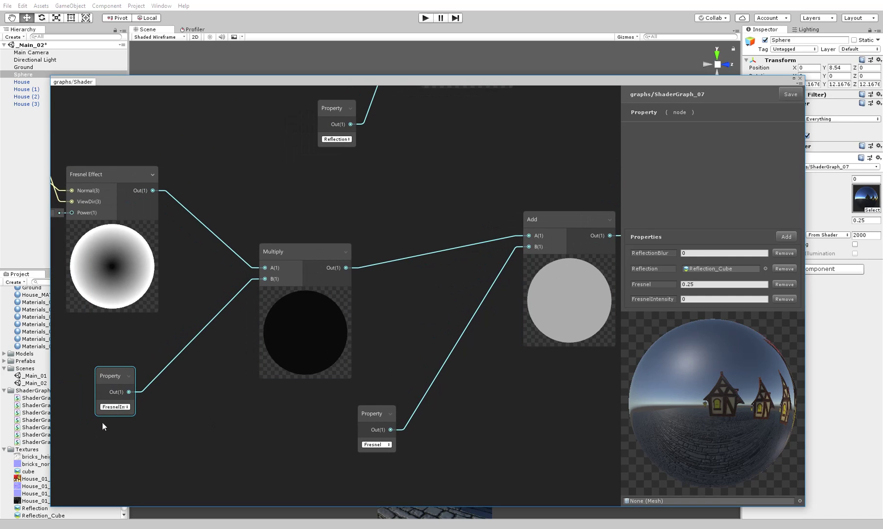
Try FresnelIntensity at 5, then set it to 2 in the graph properties
type("2")
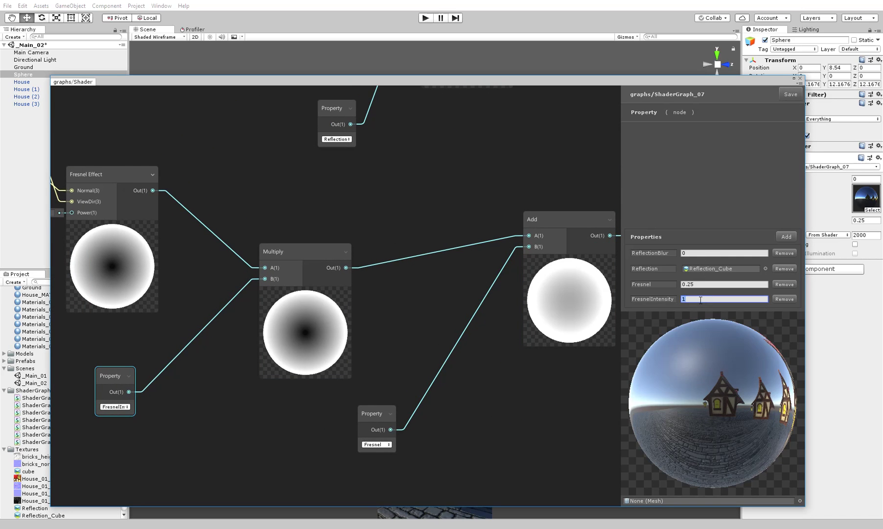
key("BackSpace")
type("5")
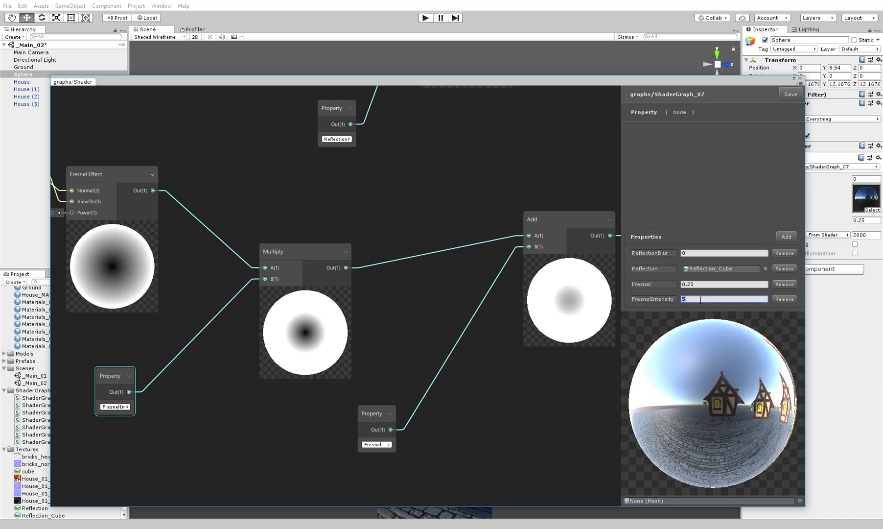
type("2")
Try Fresnel values of 1, 0.25 and 0.75, set the property to 0.5 and save the graph
left_click(706, 285)
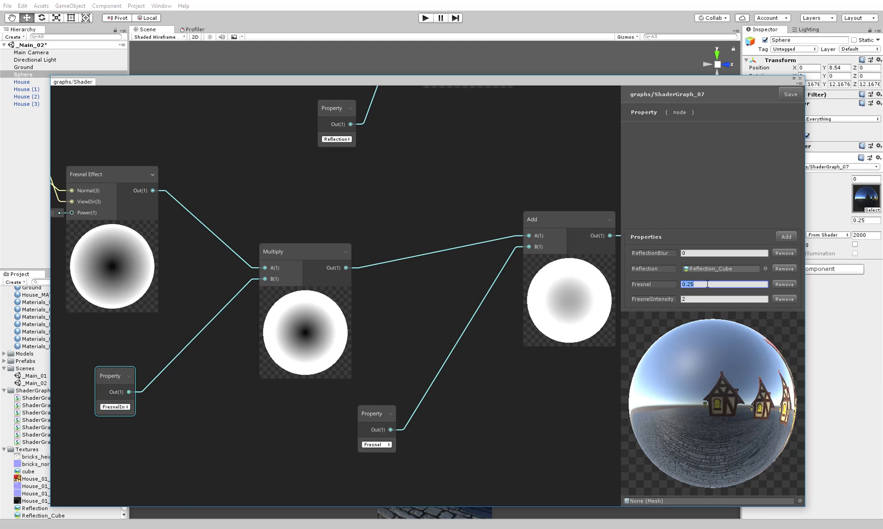
type("1")
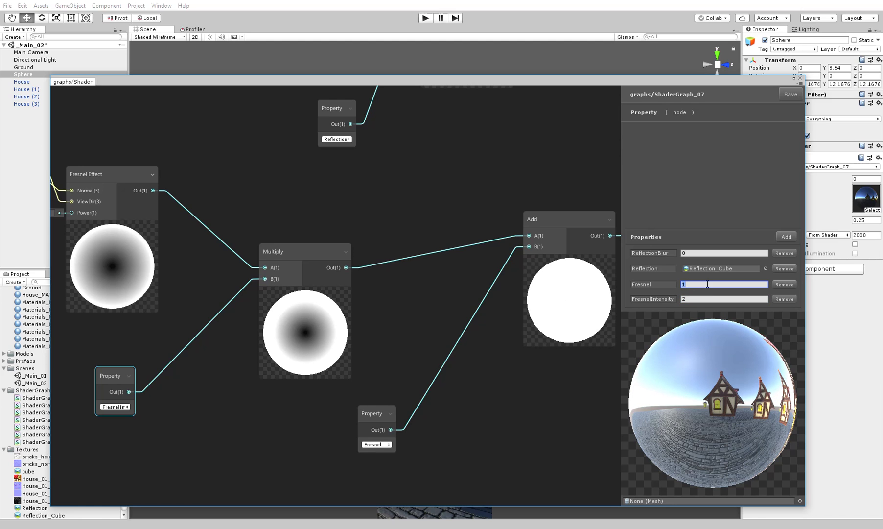
key("BackSpace")
type("21.2")
key("BackSpace")
type("5")
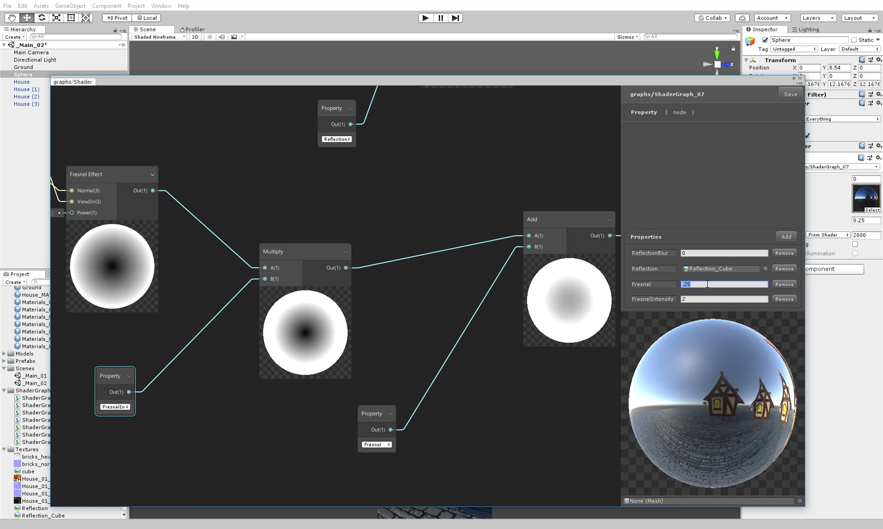
type(".75")
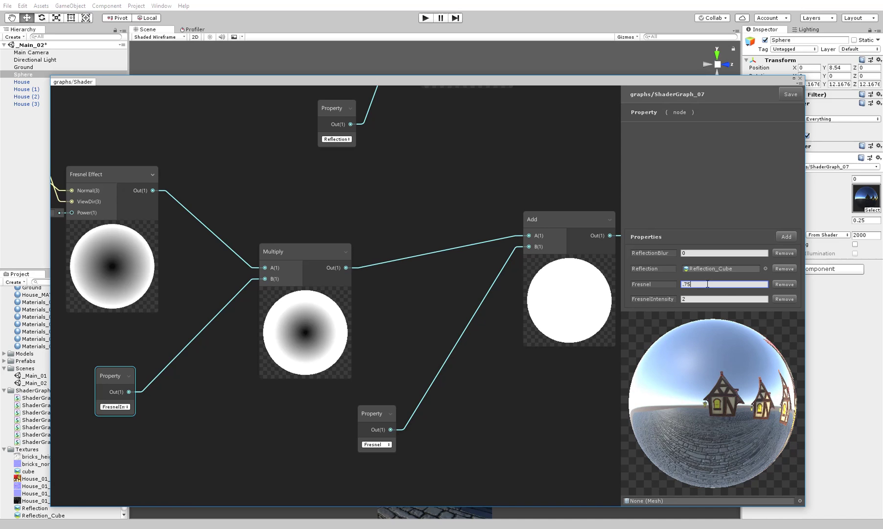
key("BackSpace")
key("BackSpace")
type("5")
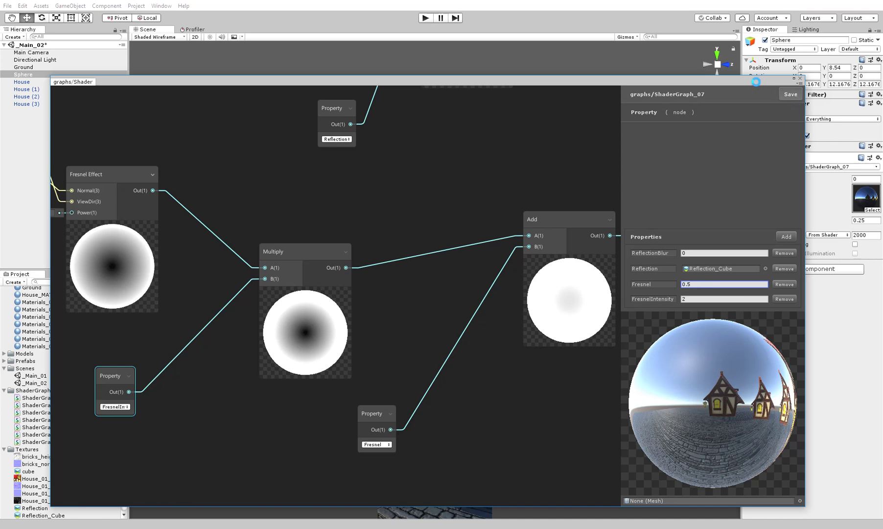
Set the sphere material's Fresnel to 0.5, try FresnelIntensity at 5, and set FresnelIntensity to 3
left_click_drag(751, 81, 673, 361)
double_click(863, 221)
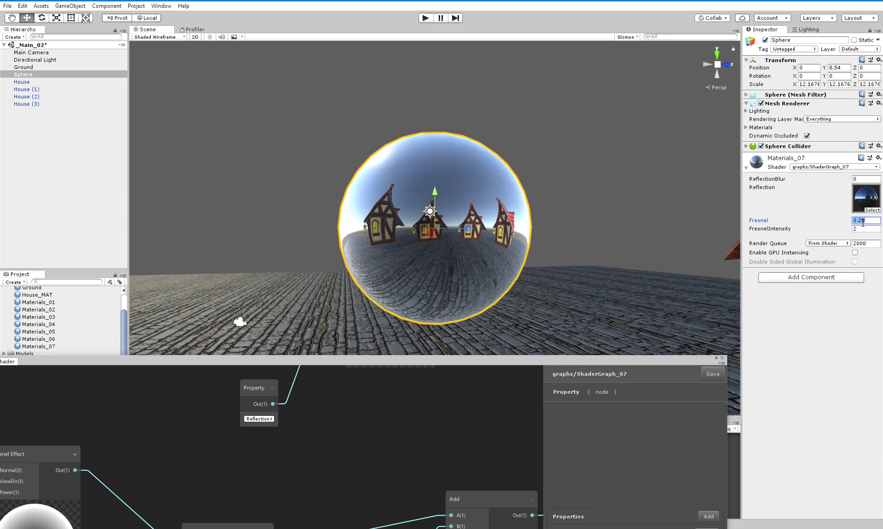
type(".55")
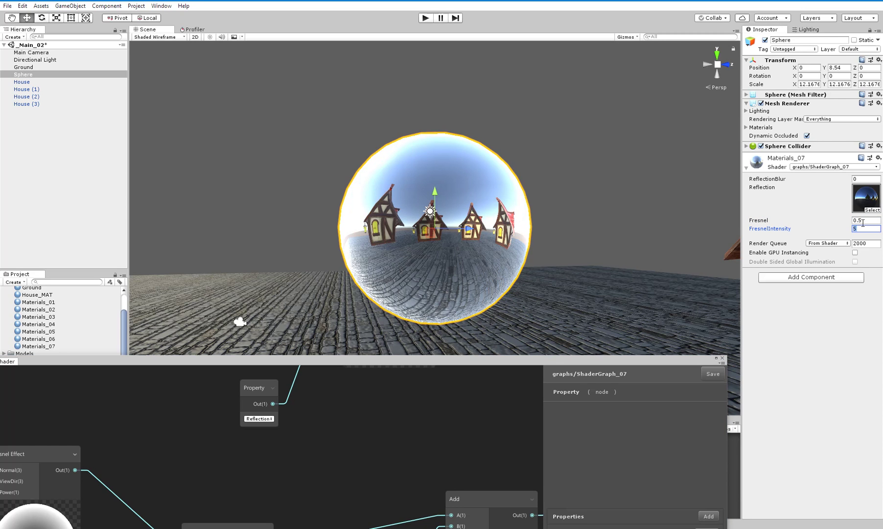
key("BackSpace")
type("3")
left_click(702, 215)
Try rotating the sphere about -41° around its Y axis and undo the change
left_click_drag(384, 236, 456, 259, "alt")
left_click(456, 259)
key("r")
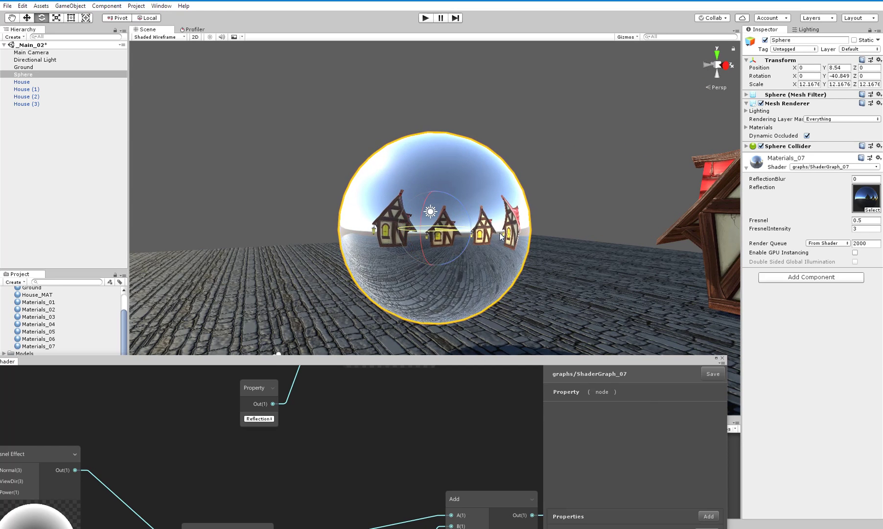
left_click_drag(435, 194, 435, 169)
left_click_drag(453, 222, 462, 221, "alt")
key("ctrl+z")
Try stretching the sphere to a scale of about 21.18 in Y and 24.79 in Z
left_click_drag(433, 190, 439, 169)
left_click_drag(466, 227, 651, 245)
right_click_drag(651, 244, 465, 236, "alt")
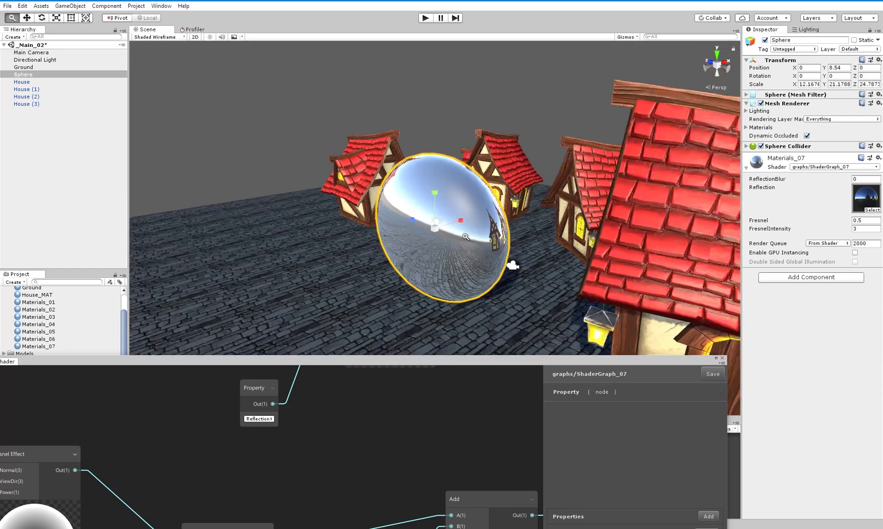
left_click_drag(466, 236, 529, 224, "alt")
Scale the sphere to about 15.45 in X, 13.35 in Y and 15.06 in Z
left_click_drag(399, 224, 413, 225)
mouse_move(433, 192)
left_mouse_down()
mouse_move(432, 209)
mouse_move(434, 196)
left_mouse_up()
left_click_drag(403, 224, 316, 239, "alt")
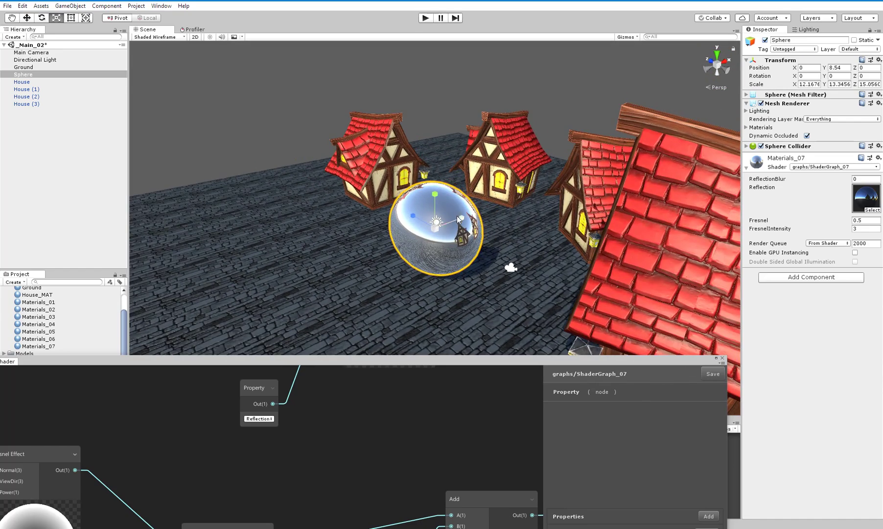
left_click_drag(459, 219, 470, 215)
right_click_drag(470, 214, 497, 224, "alt")
left_click_drag(497, 225, 467, 226, "alt")
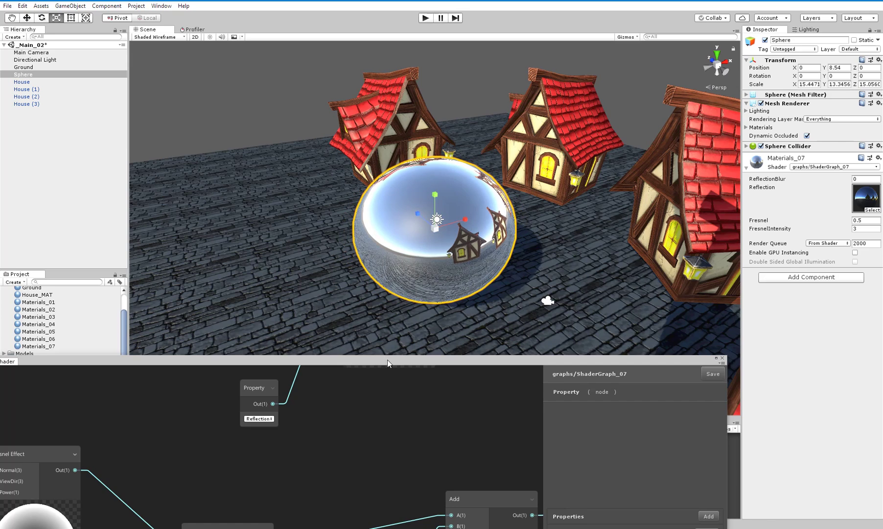
Add a Sample Texture 2D node to ShaderGraph_07 between the Sample Cubemap and PBR Master nodes
left_click_drag(388, 359, 430, 143)
scroll(455, 267, "down", 5)
middle_click_drag(532, 276, 322, 256)
scroll(409, 305, "up", 2)
middle_click_drag(410, 306, 357, 425)
middle_click_drag(366, 323, 396, 390)
scroll(392, 285, "up", 3)
scroll(392, 285, "down", 1)
middle_click_drag(380, 260, 398, 293)
left_click_drag(376, 144, 434, 245)
right_click(387, 322)
left_click(399, 327)
type("tex")
key("Down")
key("Return")
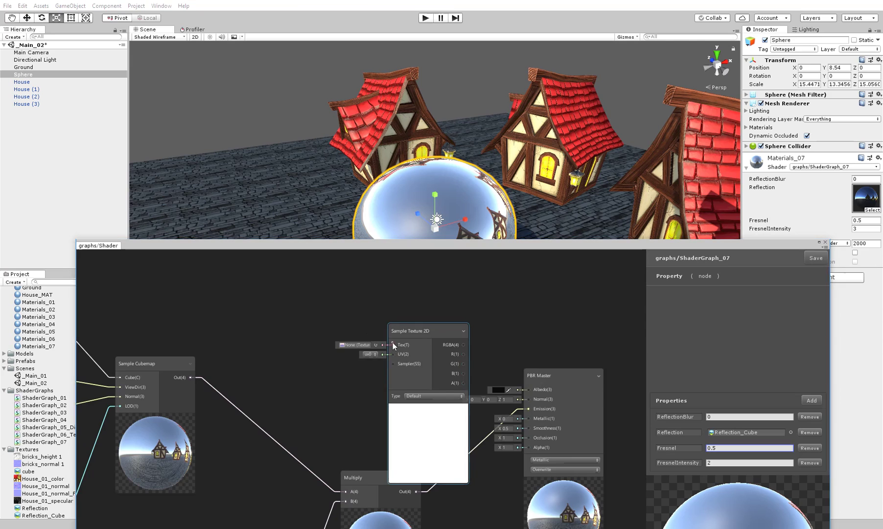
Assign the ground crack texture to the Sample Texture 2D node's Tex input
left_click_drag(393, 344, 393, 336)
scroll(393, 308, "down", 2)
left_click(393, 315)
left_click(381, 334)
scroll(361, 316, "down", 1)
double_click(369, 328)
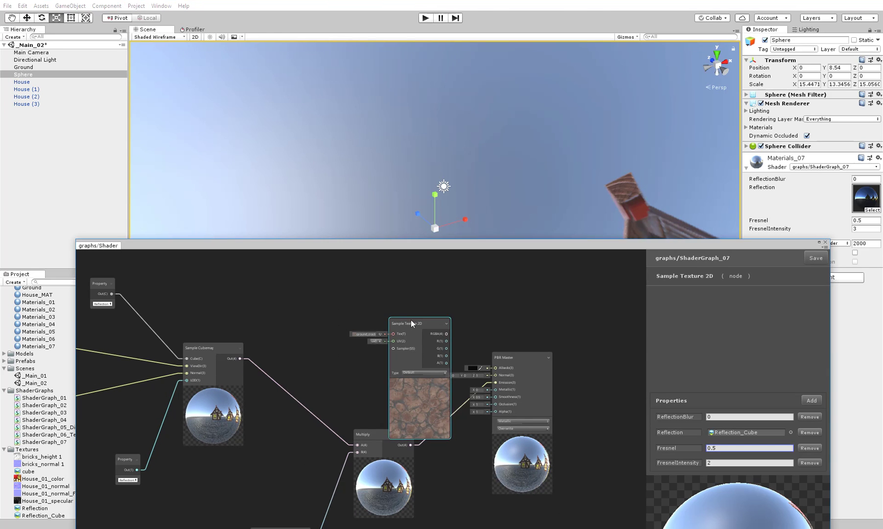
scroll(429, 312, "up", 2)
Connect Sample Texture 2D's RGBA output to PBR Master's Albedo input and move the Multiply node farther from PBR Master
left_click_drag(349, 288, 530, 409)
left_click_drag(475, 245, 471, 390)
left_click_drag(455, 314, 431, 299, "alt")
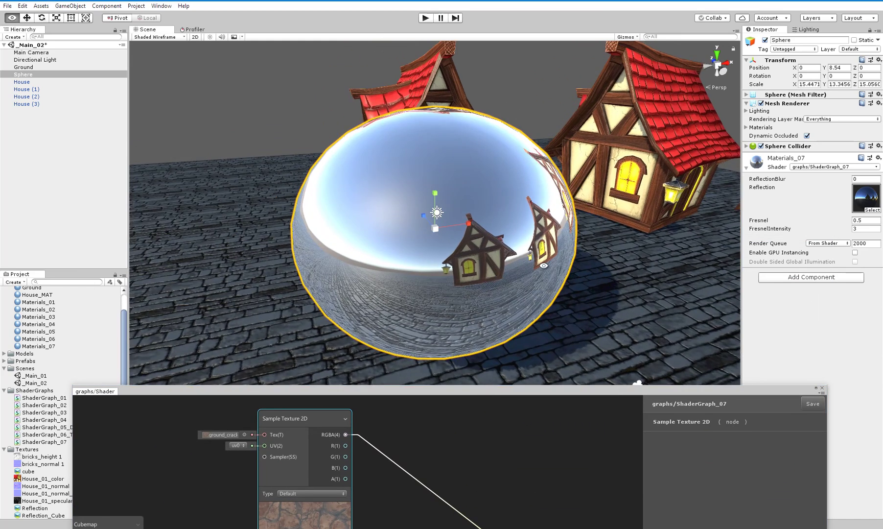
scroll(426, 303, "down", 3)
left_click_drag(413, 392, 397, 173)
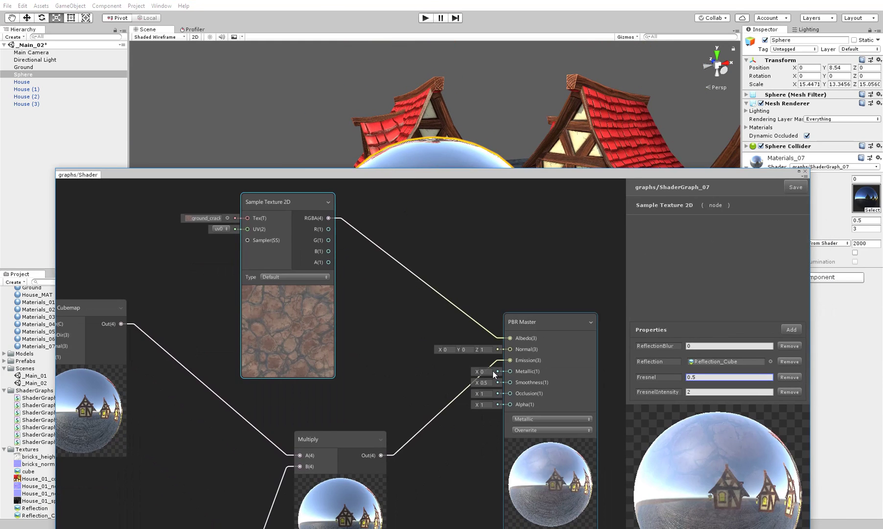
left_click_drag(374, 439, 303, 429)
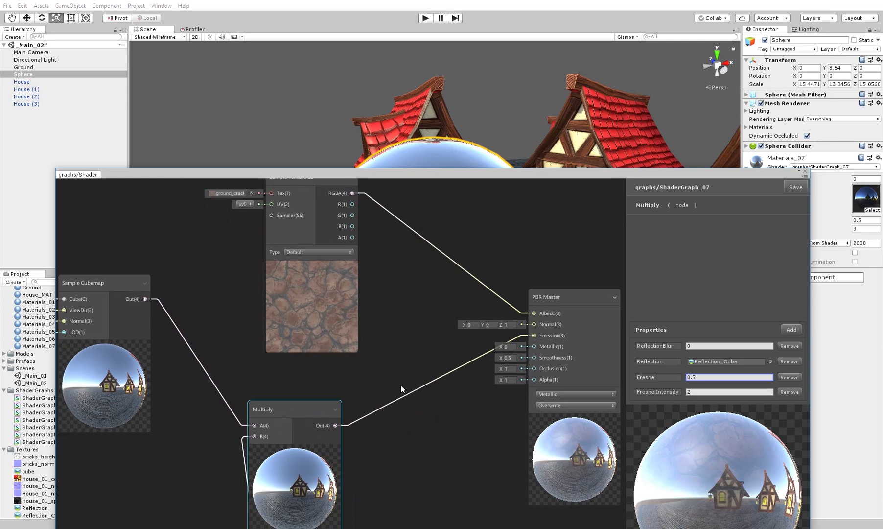
Delete the connections feeding PBR Master's Emission and Albedo inputs
right_click(435, 373)
left_click(444, 380)
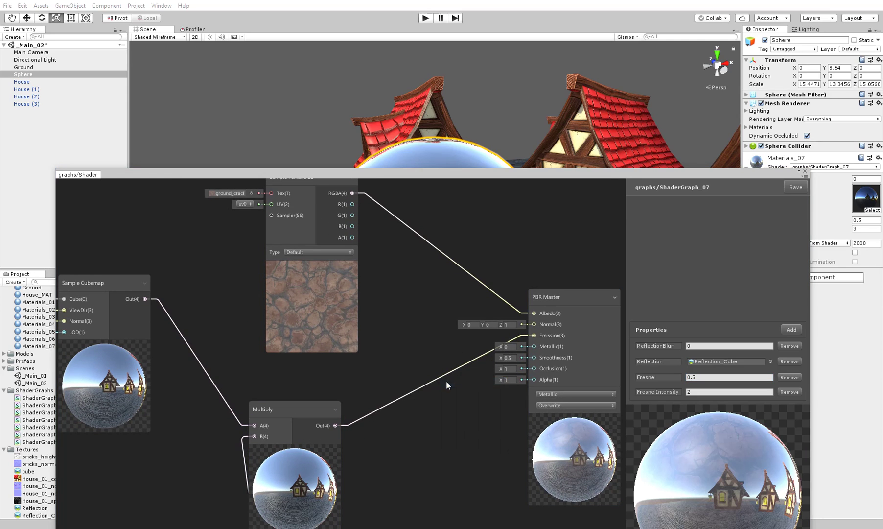
key("Escape")
left_click(450, 373)
key("Delete")
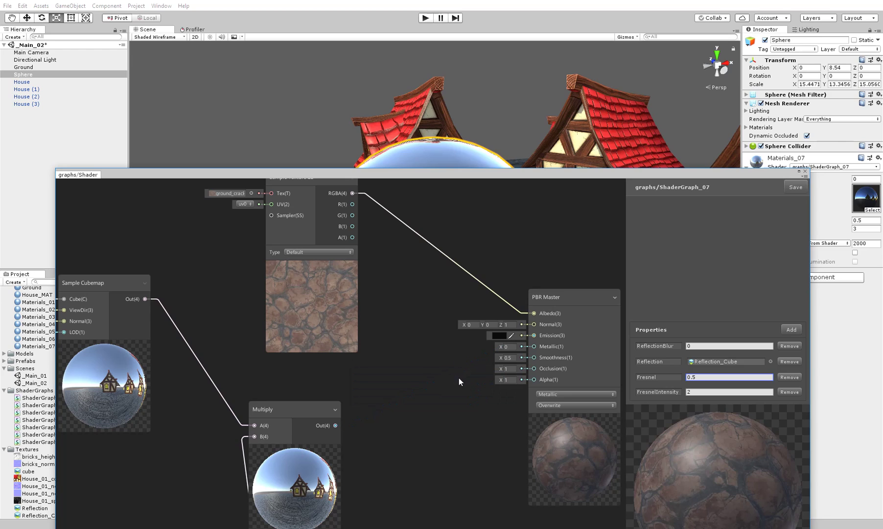
right_click(450, 258)
left_click(436, 280)
key("Delete")
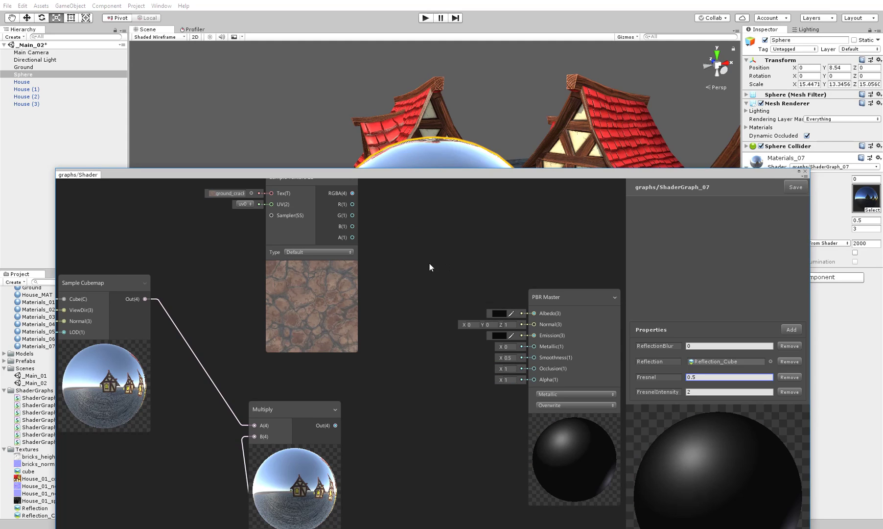
Reconnect the texture's RGBA output to PBR Master's Albedo input and the Multiply output to its Emission input
left_click_drag(353, 193, 534, 318)
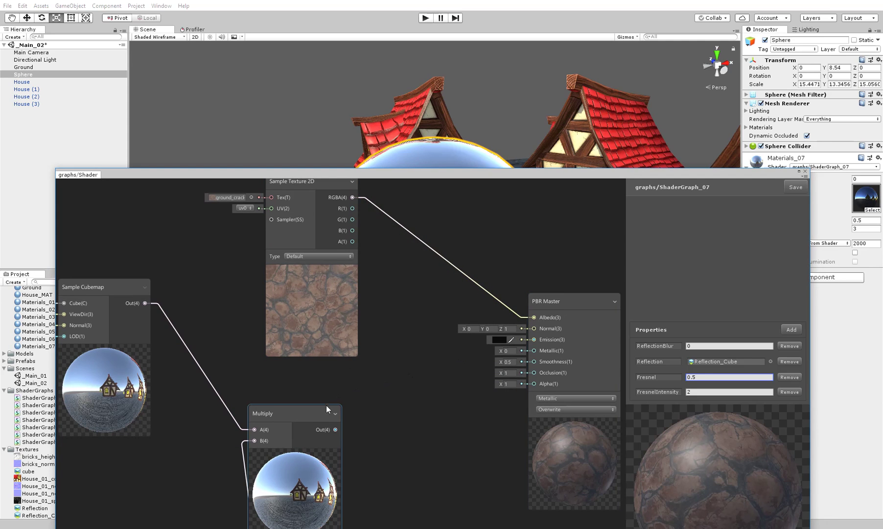
left_click_drag(334, 430, 536, 341)
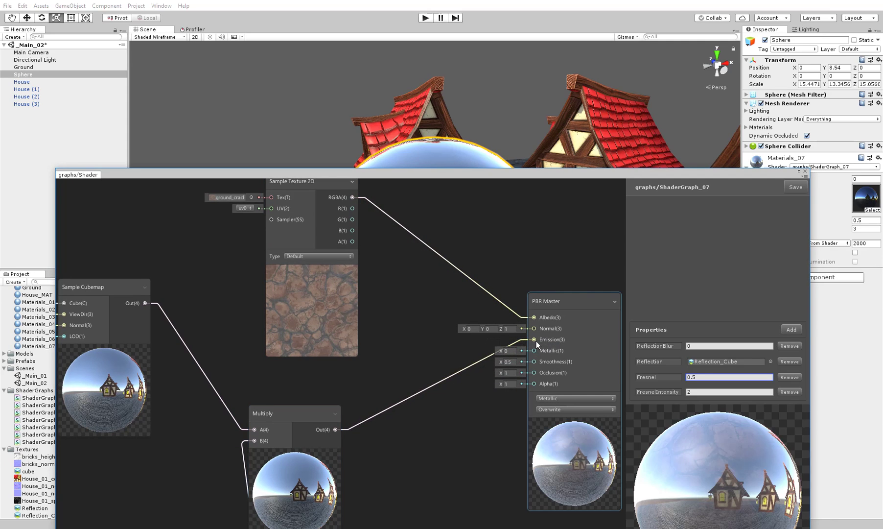
middle_click_drag(464, 330, 456, 319)
middle_click_drag(487, 358, 474, 328)
scroll(694, 450, "down", 2)
scroll(705, 454, "up", 2)
Try the Specular workflow on PBR Master and switch it back to Metallic
left_click(543, 356)
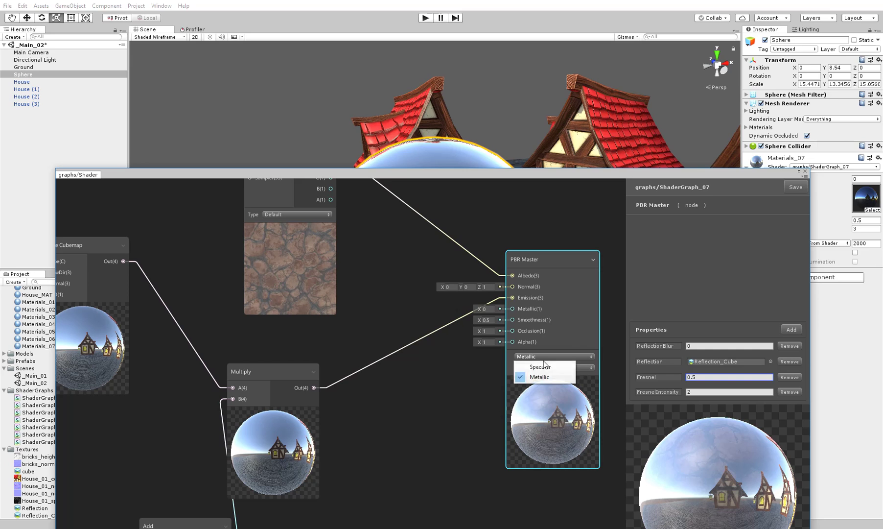
left_click(544, 365)
left_click(544, 357)
left_click(547, 376)
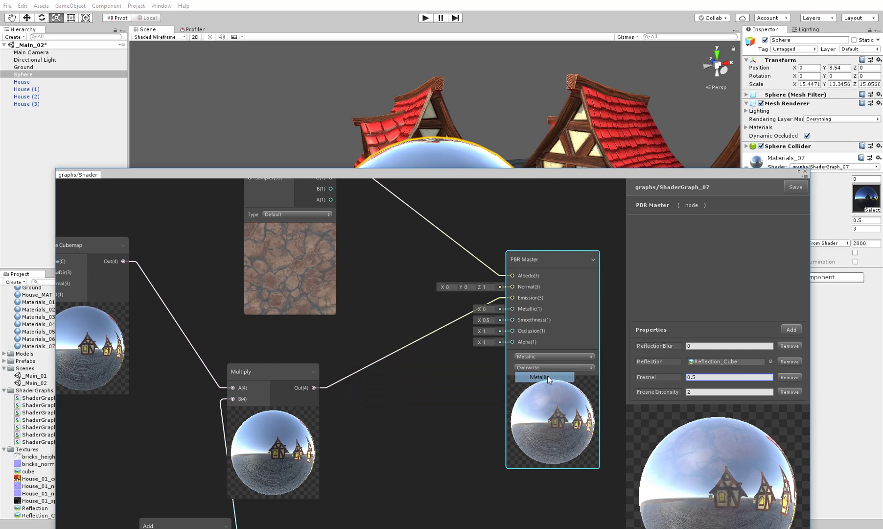
Shift the Sample Texture 2D and Multiply nodes slightly away from PBR Master
middle_click_drag(309, 256, 334, 304)
left_click_drag(303, 216, 285, 199)
middle_click_drag(305, 421, 347, 323)
left_click_drag(347, 322, 332, 314)
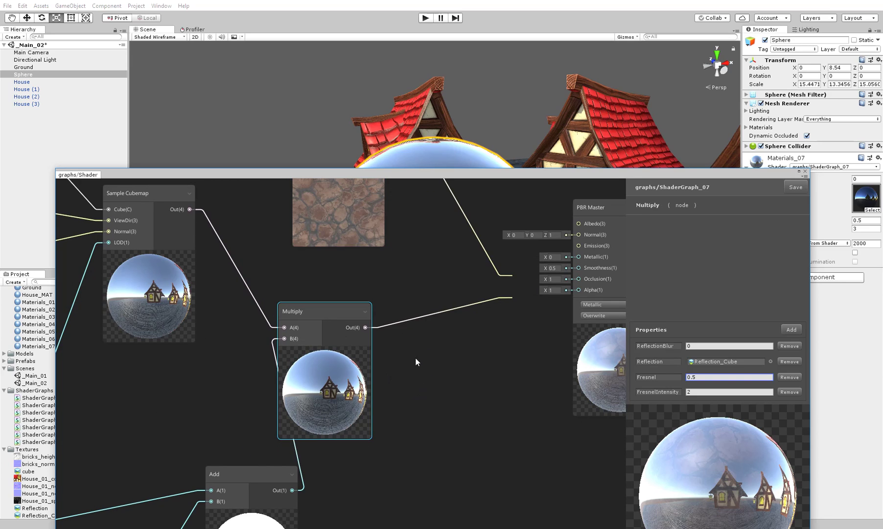
Add a second Multiply node before PBR Master and connect the reflection Multiply's output to its B input
key("space")
type("mult")
key("Return")
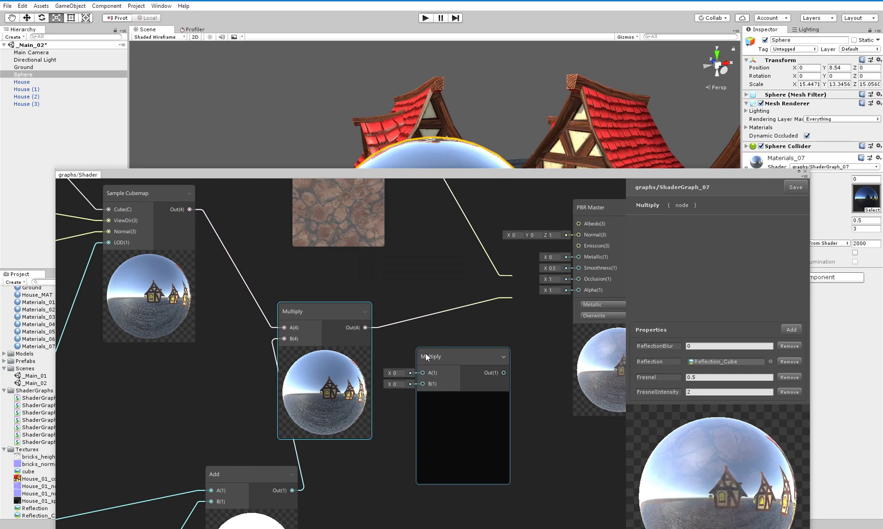
left_click_drag(365, 327, 423, 384)
left_click_drag(444, 353, 469, 282)
middle_click_drag(460, 246, 461, 323)
middle_click_drag(403, 212, 402, 243)
scroll(562, 255, "down", 4)
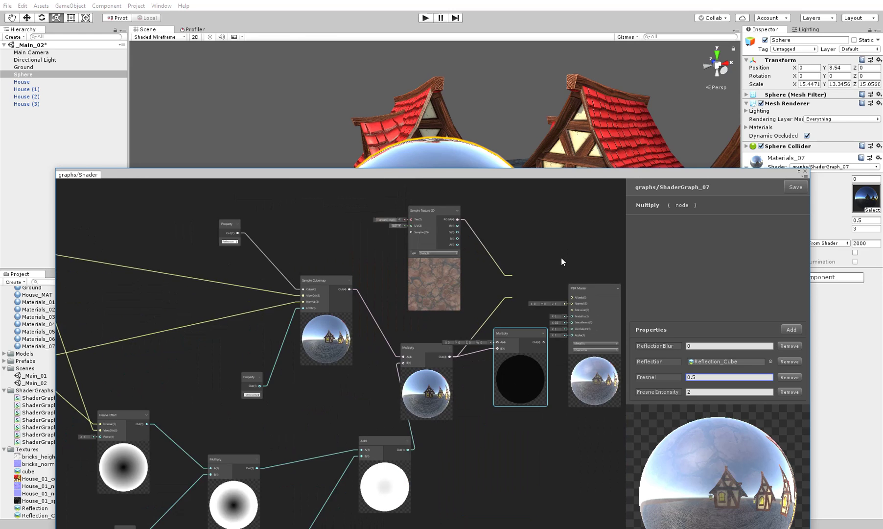
scroll(563, 255, "up", 3)
Close the shader graph window and reopen ShaderGraph_07 from the project assets
left_click(805, 172)
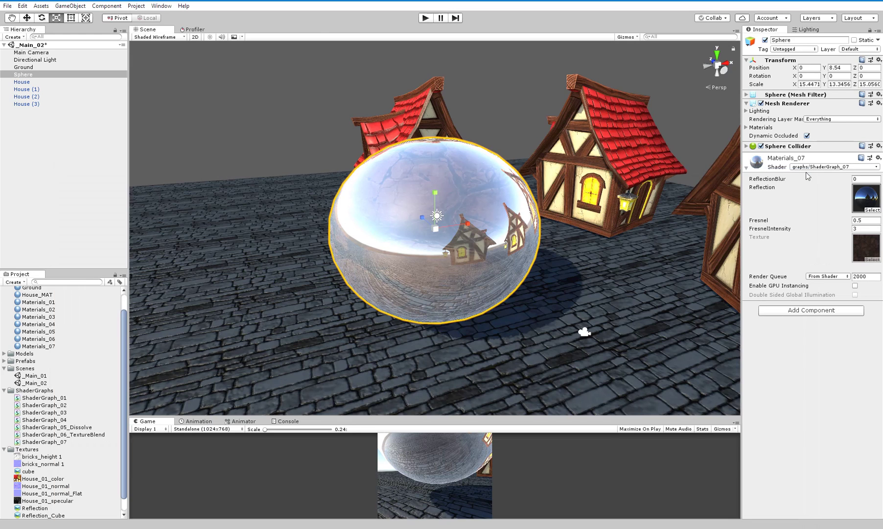
left_click(58, 442)
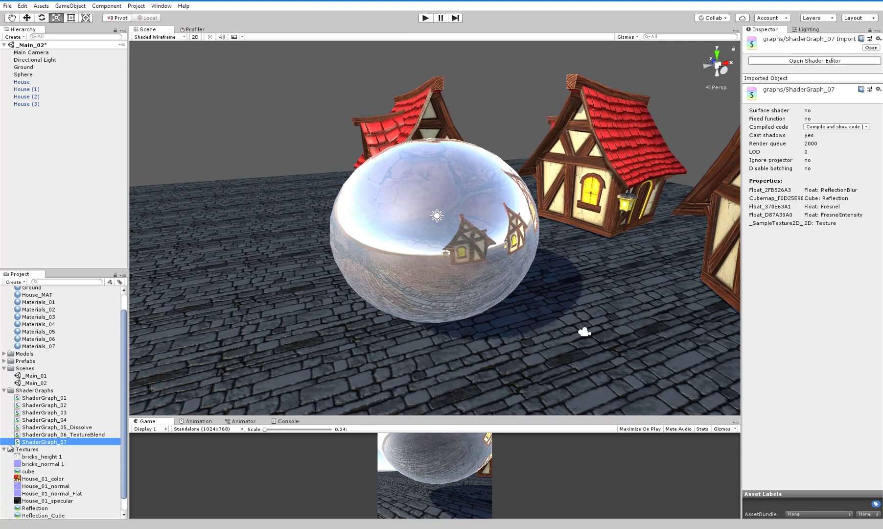
double_click(75, 442)
scroll(499, 314, "up", 3)
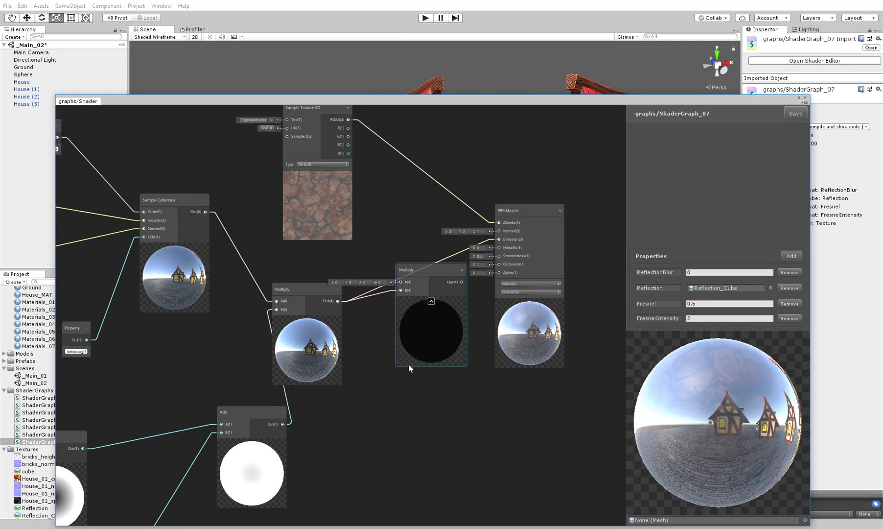
Move PBR Master farther away to make room and lower the new Multiply node in the graph
left_click_drag(551, 228, 708, 245)
left_click_drag(420, 306, 437, 334)
middle_click_drag(405, 240, 392, 277)
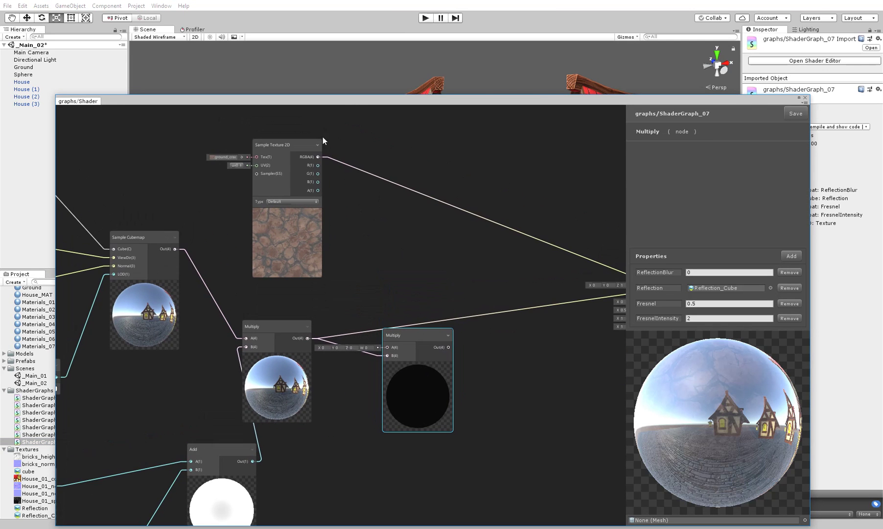
Connect the texture's RGBA to the new Multiply's A input and its output to PBR Master's Emission, and save the graph
left_click_drag(382, 335, 413, 303)
middle_click_drag(426, 270, 329, 256)
scroll(343, 264, "up", 2)
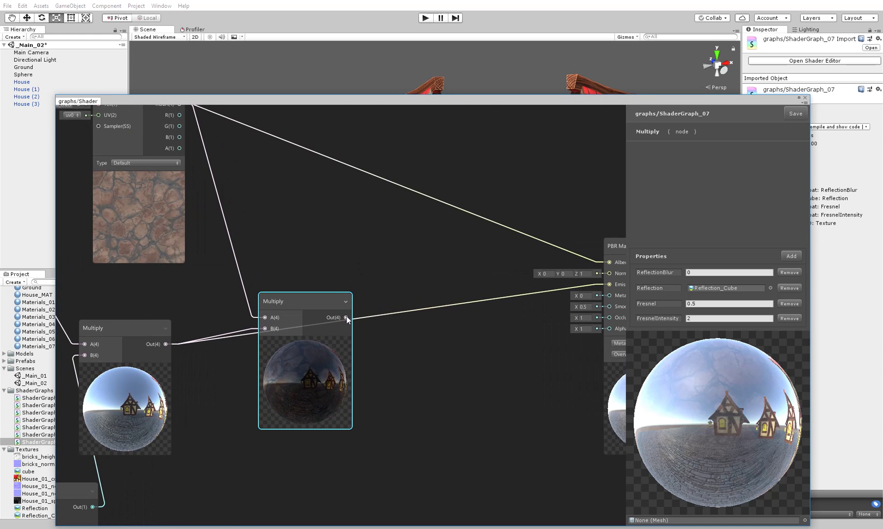
left_click_drag(313, 304, 365, 276)
middle_click_drag(359, 247, 605, 247)
scroll(605, 246, "down", 3)
middle_click_drag(480, 245, 335, 259)
scroll(347, 345, "up", 3)
left_click_drag(288, 300, 495, 295)
left_click_drag(685, 404, 710, 221)
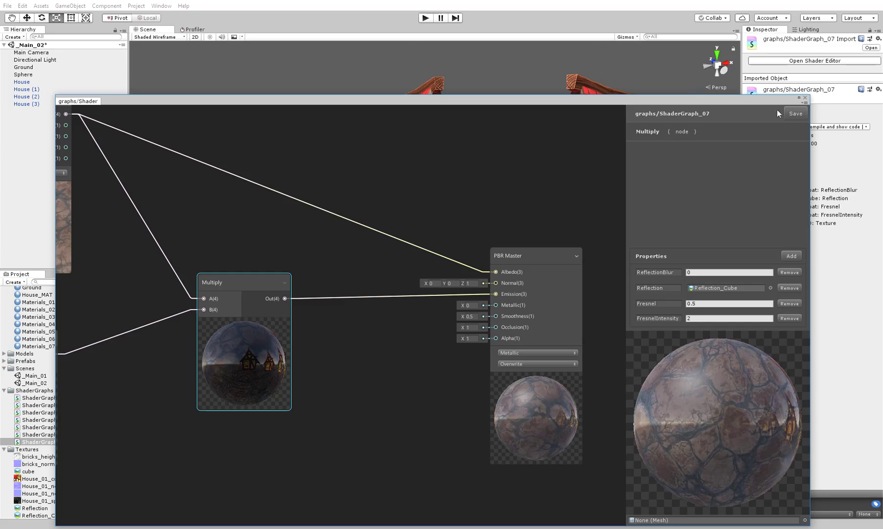
Select and frame the sphere and examine its texture-multiplied reflection from several sides
left_click_drag(759, 100, 722, 453)
left_click_drag(269, 274, 378, 236, "alt")
left_click(485, 186)
key("f")
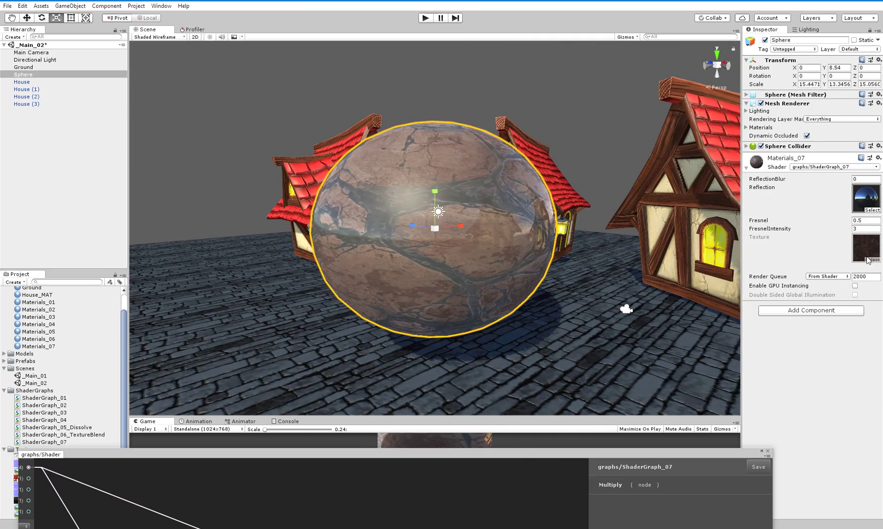
left_click_drag(441, 267, 453, 267, "alt")
left_click_drag(365, 272, 538, 274, "alt")
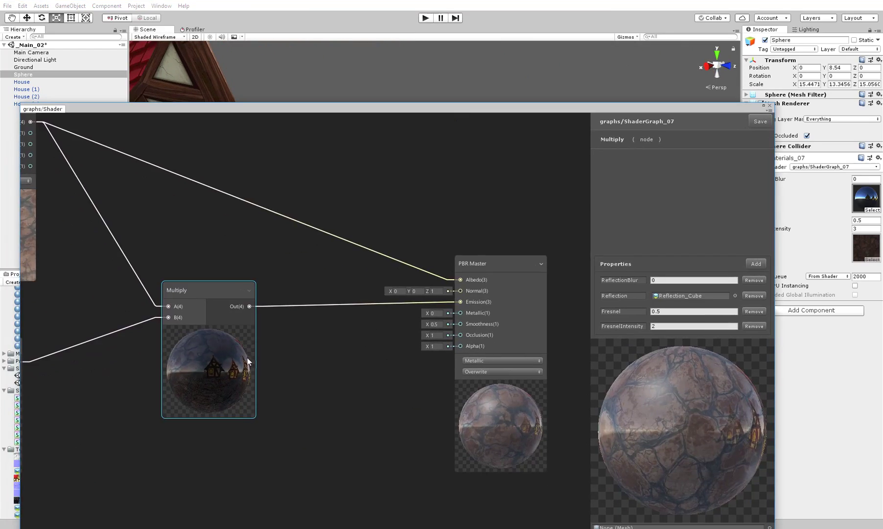
Delete the new Multiply node, reconnect the reflection Multiply's output to PBR Master's Emission, and save the graph
middle_click_drag(209, 331, 395, 323)
key("Delete")
middle_click_drag(258, 348, 145, 351)
left_click_drag(92, 352, 533, 295)
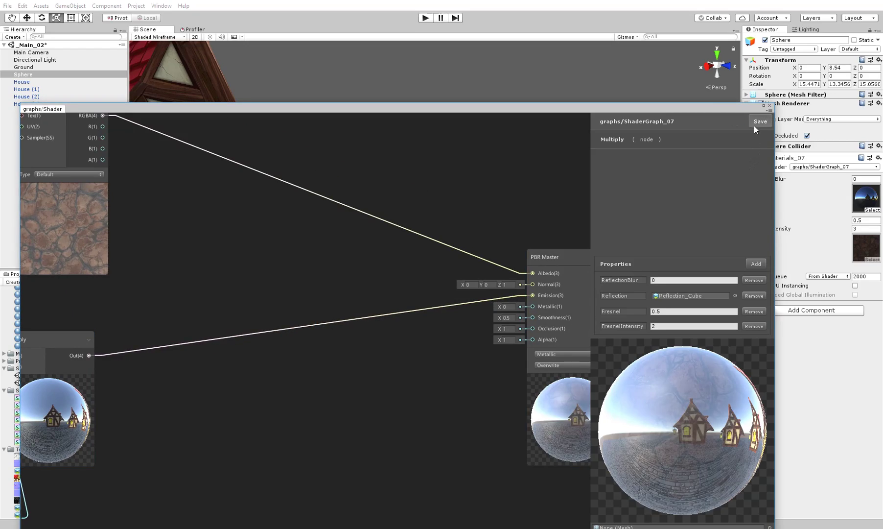
Examine the sphere's reflection and review the node network from the Fresnel Effect through to PBR Master
left_click_drag(711, 109, 723, 426)
left_click_drag(549, 279, 531, 269, "alt")
left_click_drag(430, 425, 444, 125)
middle_click_drag(318, 296, 659, 215)
scroll(483, 313, "down", 3)
middle_click_drag(510, 342, 341, 388)
middle_click_drag(453, 354, 397, 362)
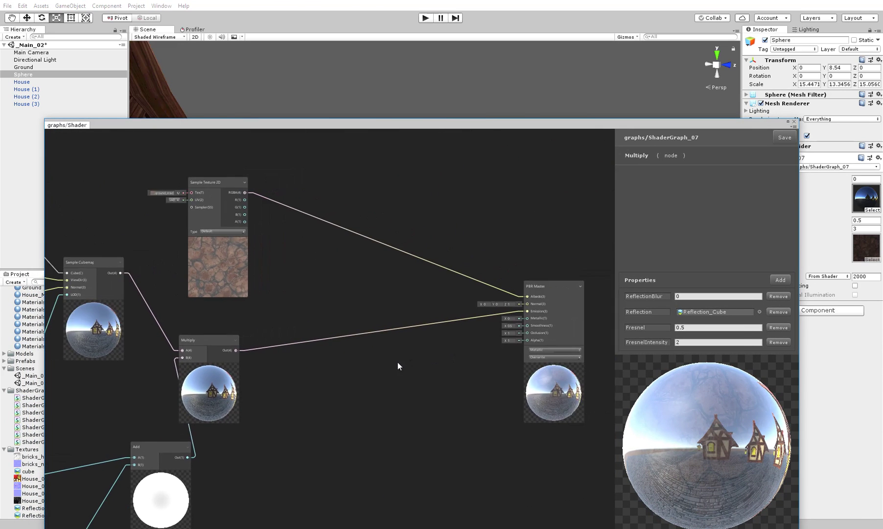
scroll(393, 365, "up", 3)
middle_click_drag(259, 368, 592, 321)
scroll(592, 322, "down", 3)
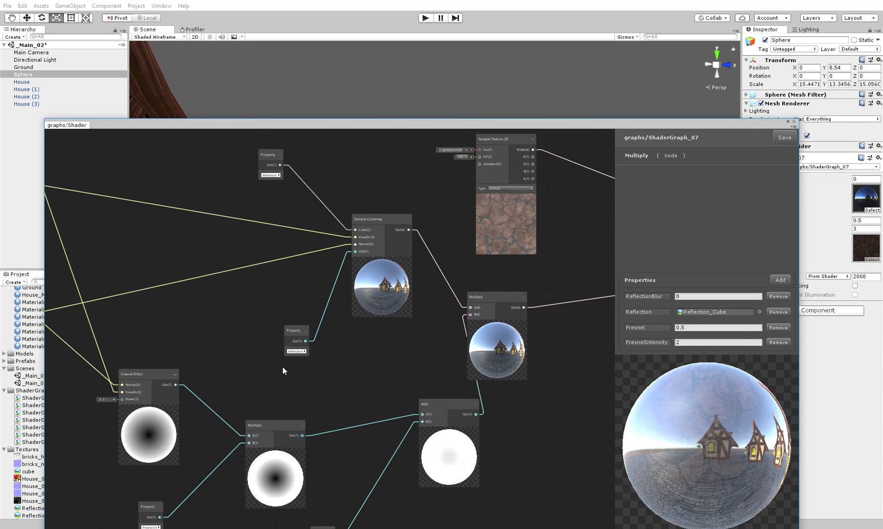
middle_click_drag(363, 322, 408, 314)
Try different Fresnel and FresnelIntensity values on the sphere's material and undo the changes
left_click_drag(560, 121, 499, 409)
left_click_drag(782, 231, 762, 230)
mouse_move(764, 221)
left_mouse_down()
mouse_move(751, 223)
mouse_move(771, 235)
left_mouse_up()
key("ctrl+z")
Examine the sphere's reflection up close and the graph area around the Sample Texture 2D and Multiply nodes
right_click_drag(625, 297, 656, 296, "alt")
left_click_drag(656, 284, 645, 264, "alt")
left_click_drag(422, 220, 433, 216, "alt")
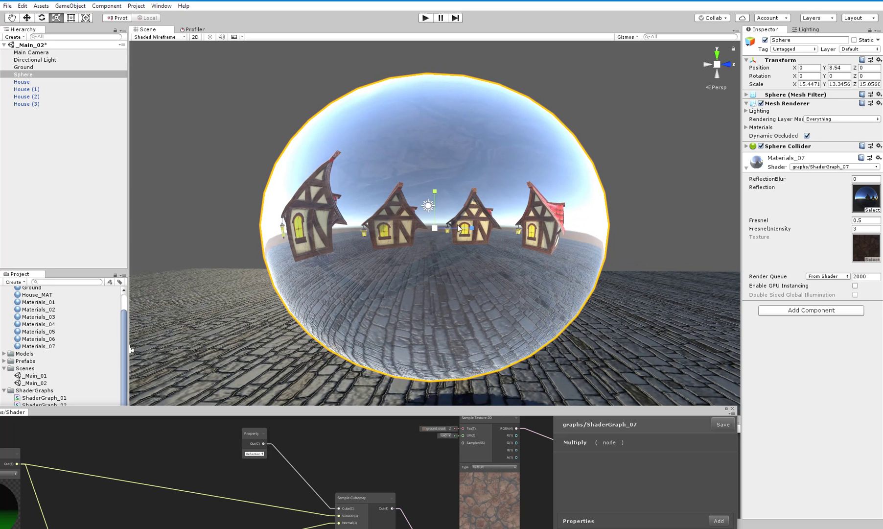
left_click_drag(341, 411, 310, 104)
middle_click_drag(313, 274, 32, 244)
scroll(362, 254, "up", 3)
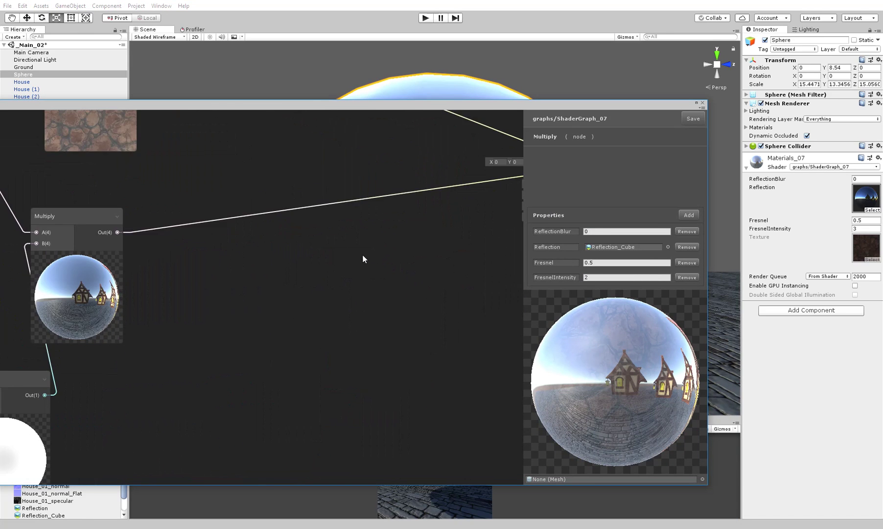
middle_click_drag(325, 321, 200, 397)
scroll(286, 321, "down", 5)
scroll(445, 349, "up", 5)
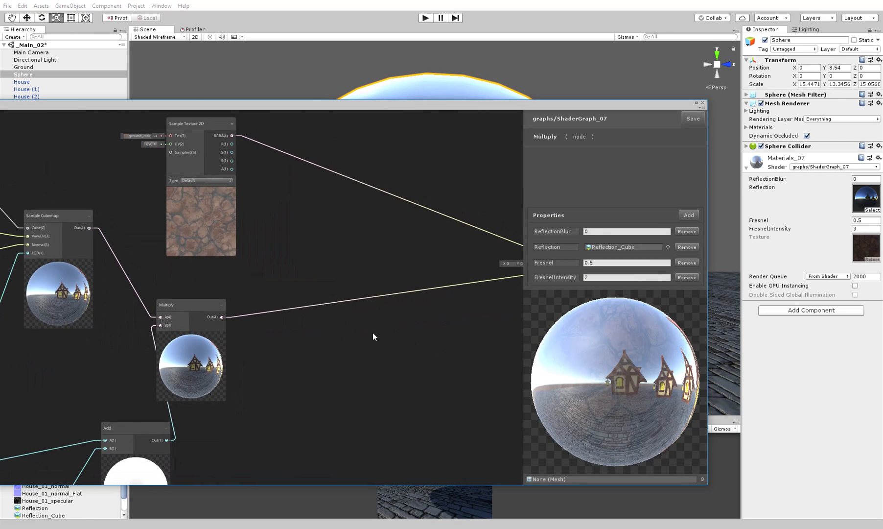
right_click(396, 339)
left_click(406, 338)
type("mul")
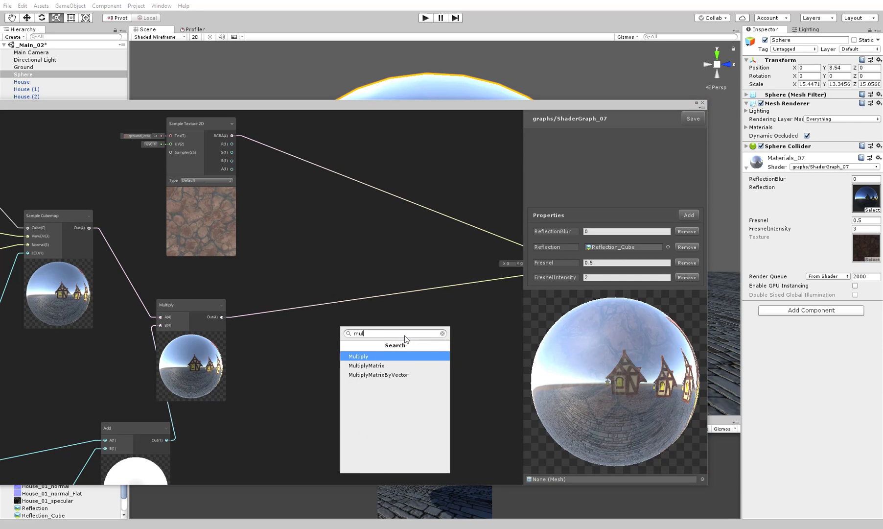
key("Return")
left_click_drag(417, 340, 401, 337)
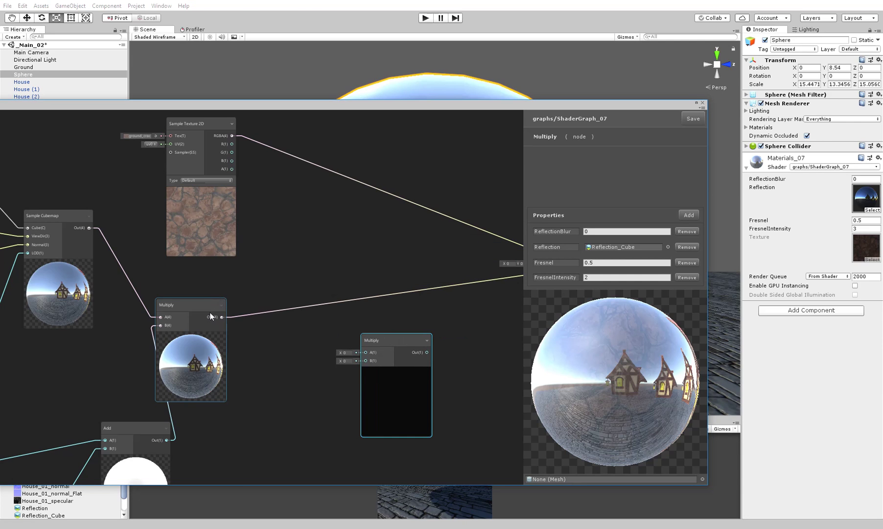
left_click_drag(221, 313, 366, 352)
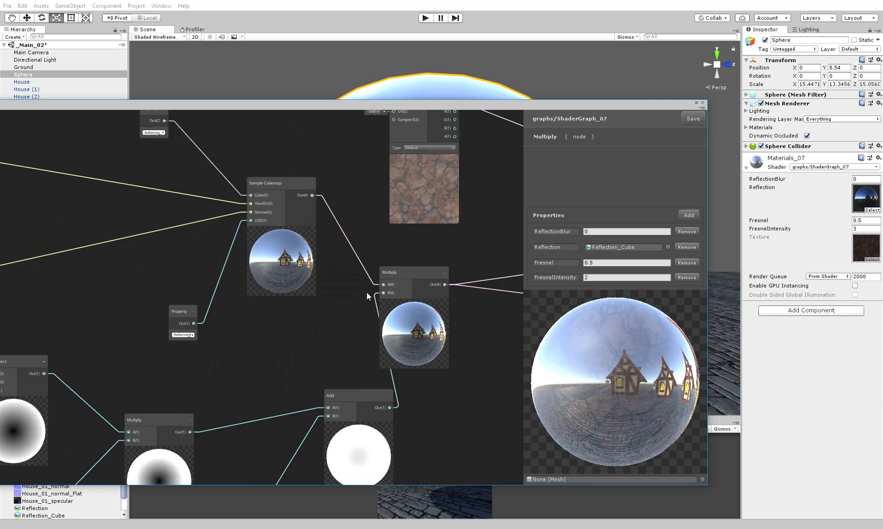
middle_click_drag(124, 324, 148, 298)
middle_click_drag(357, 298, 163, 328)
scroll(303, 341, "up", 1)
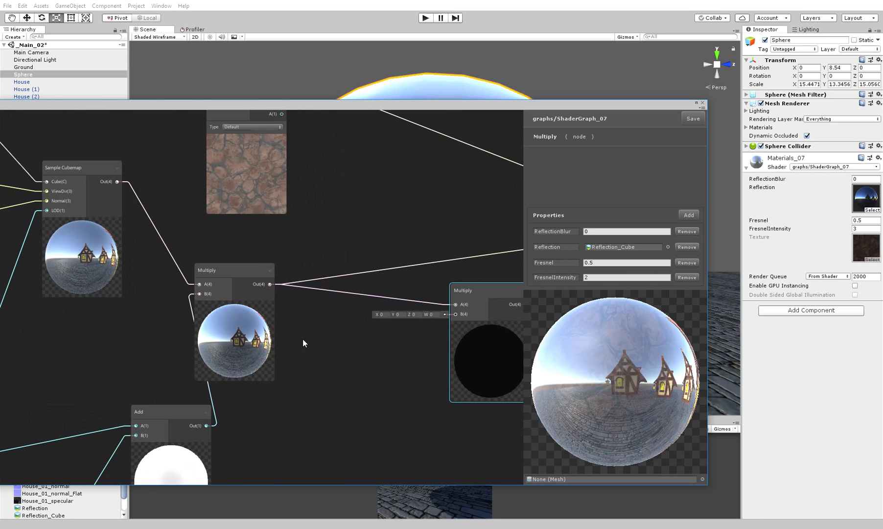
middle_click_drag(333, 340, 277, 344)
middle_click_drag(436, 297, 336, 295)
left_click_drag(335, 294, 321, 288)
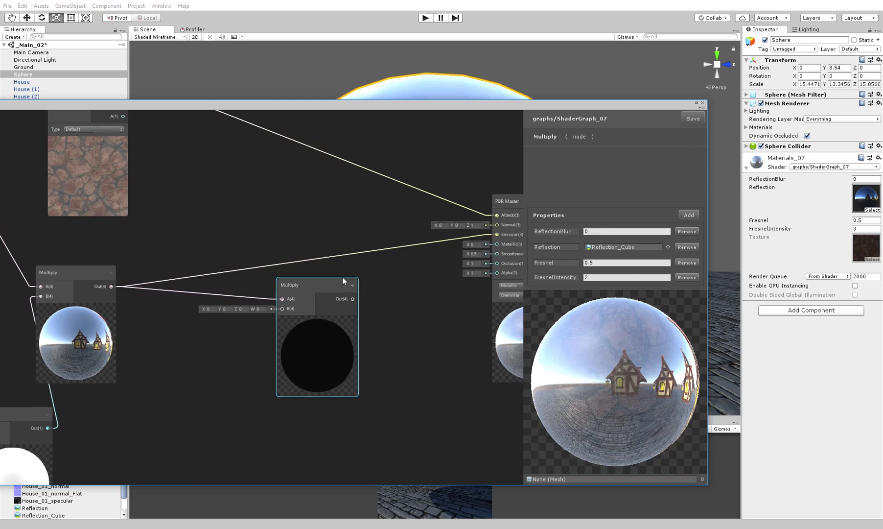
middle_click_drag(341, 282, 308, 292)
key("Delete")
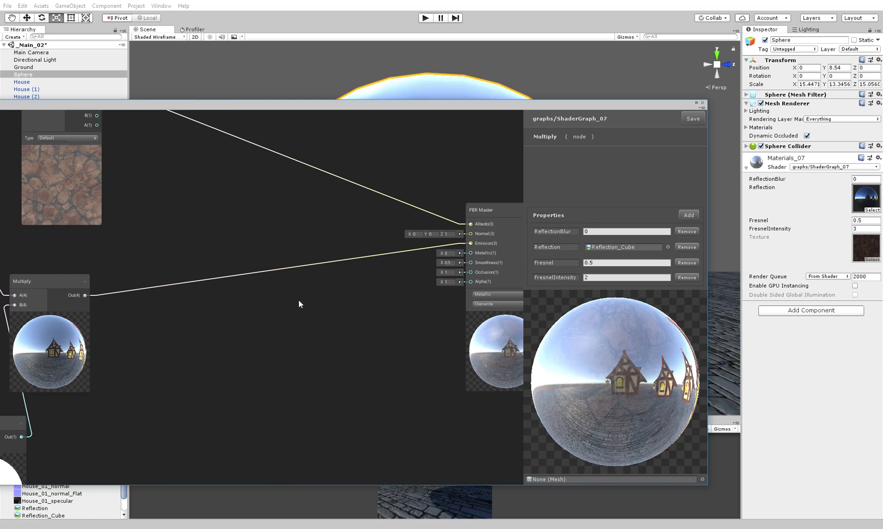
Try Metallic and Smoothness values of 0 and 1 on the PBR Master node, and leave both at 0
type("1")
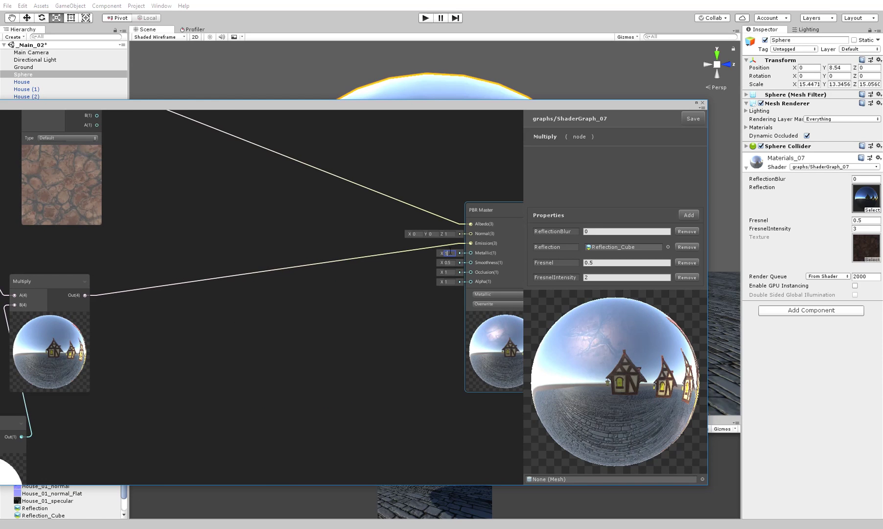
type("0")
key("Tab")
type("1")
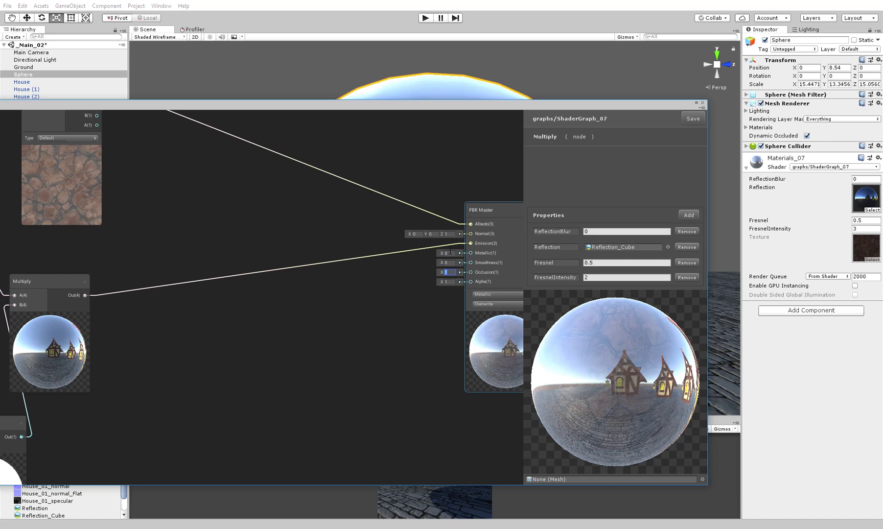
type("0")
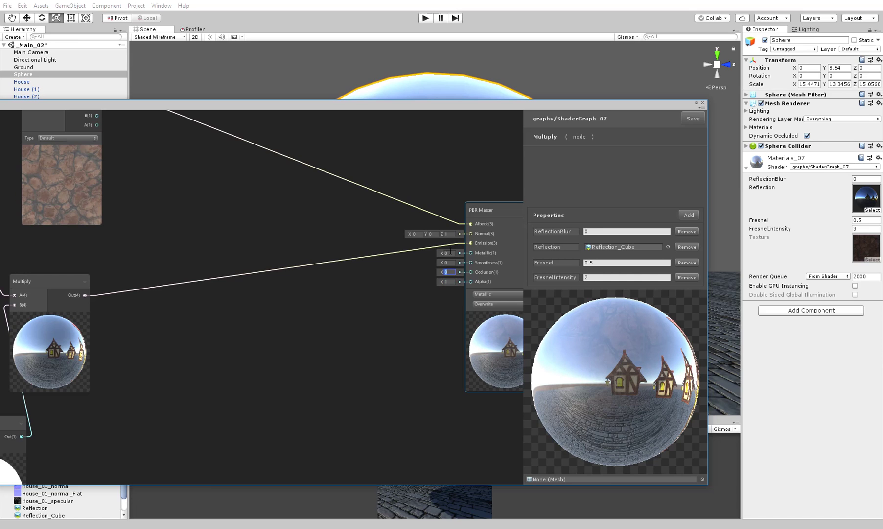
type("1")
key("shift+Tab")
type("1")
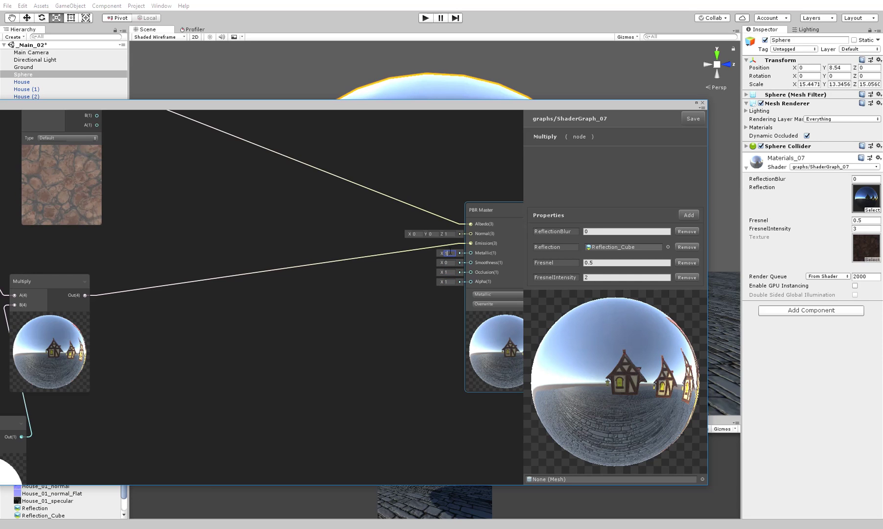
type("0")
Set the graph's Fresnel property default to 0.2 and check the reflection in the preview
middle_click_drag(337, 302, 300, 362)
scroll(308, 354, "up", 1)
middle_click_drag(244, 349, 442, 305)
scroll(423, 330, "down", 2)
middle_click_drag(30, 336, 561, 292)
middle_click_drag(416, 291, 402, 317)
middle_click_drag(352, 270, 394, 315)
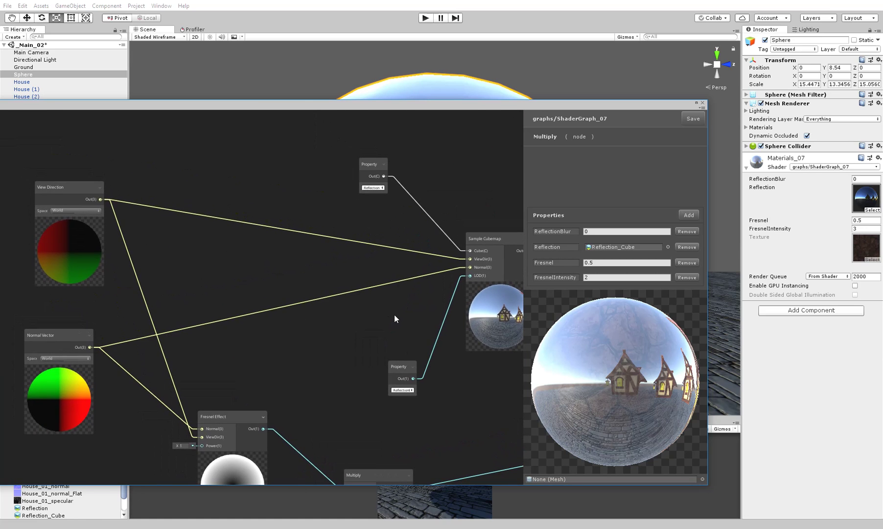
middle_click_drag(443, 360, 214, 334)
middle_click_drag(460, 266, 230, 256)
left_click_drag(619, 378, 580, 374)
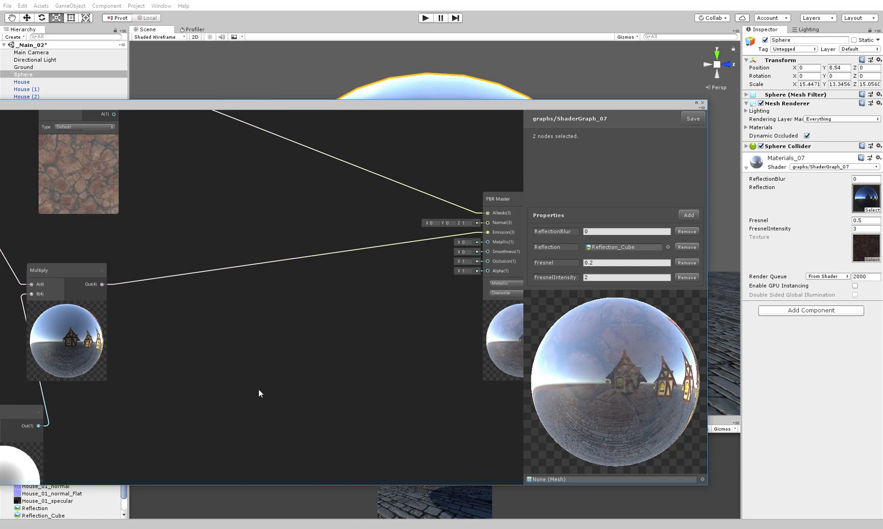
middle_click_drag(259, 389, 257, 368)
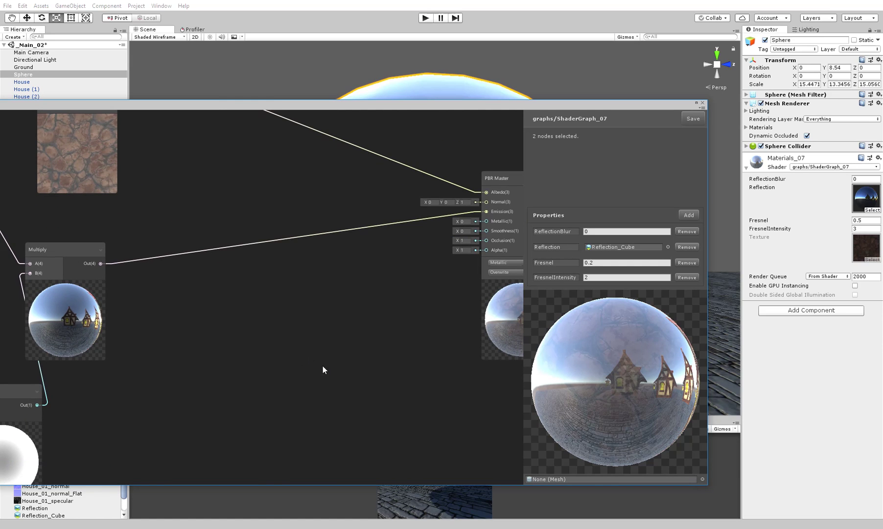
Add a Multiply node before PBR Master and connect the reflection Multiply's output to its A input
right_click(227, 276)
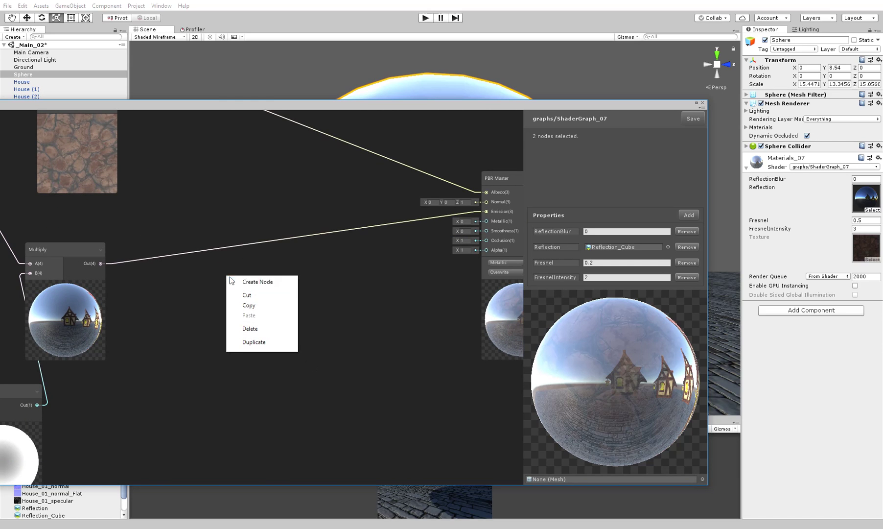
left_click(237, 282)
type("multi")
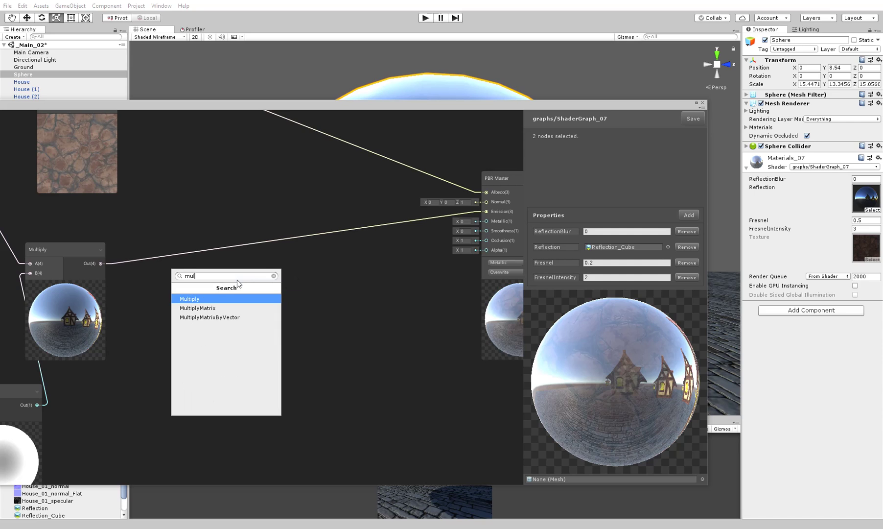
key("Return")
left_click_drag(101, 263, 310, 255)
Remove the FresnelIntensity property from the graph and recreate it as a float property named FresnelIntensity
left_click(687, 277)
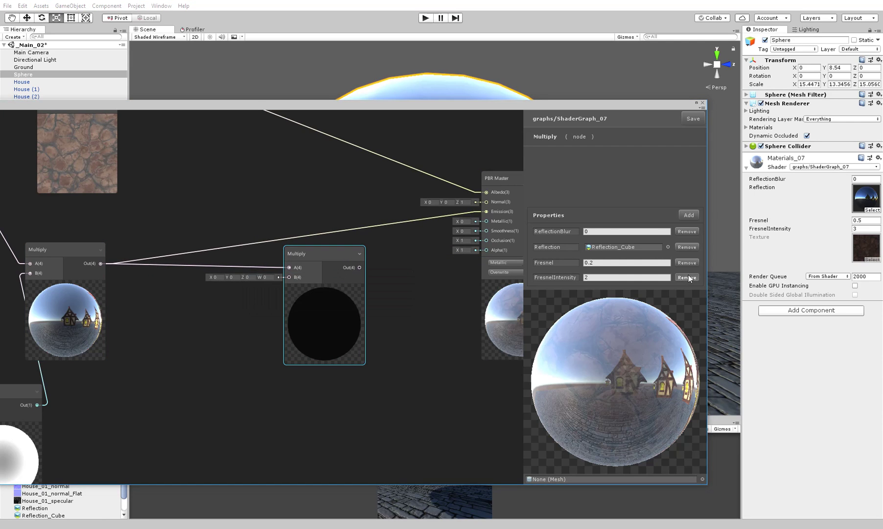
left_click(690, 230)
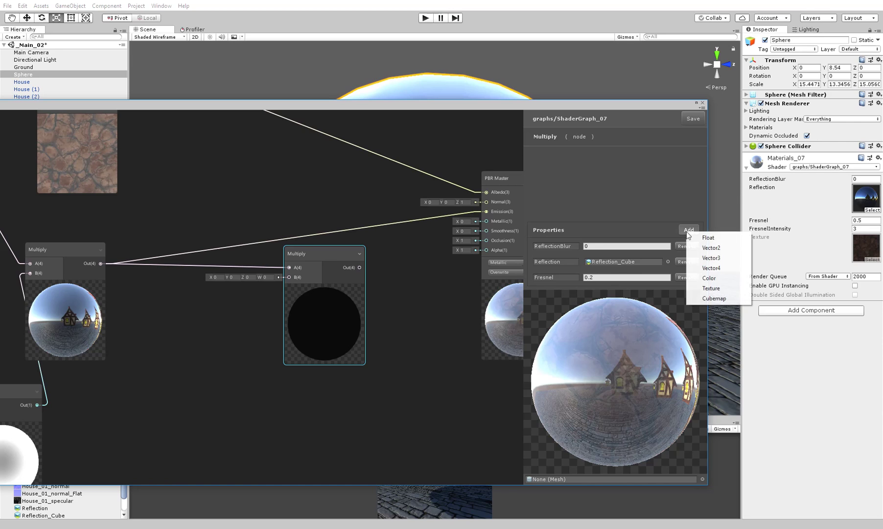
left_click(717, 238)
left_click(567, 276)
type("FresnelIntensity")
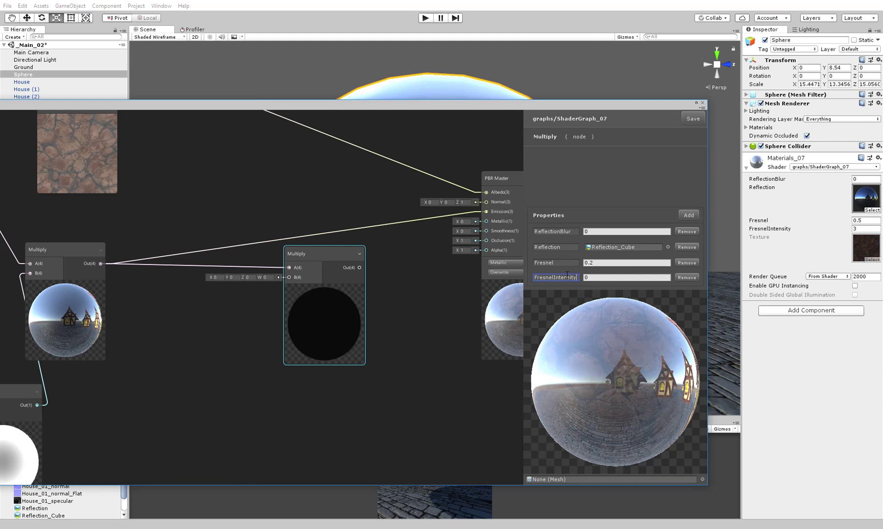
Add a Property node beside the Vector 1 node below Fresnel Effect and assign it to FresnelIntensity
middle_click_drag(205, 287, 521, 254)
middle_click_drag(63, 338, 589, 277)
middle_click_drag(336, 139, 294, 237)
middle_click_drag(492, 347, 191, 214)
scroll(156, 411, "down", 5)
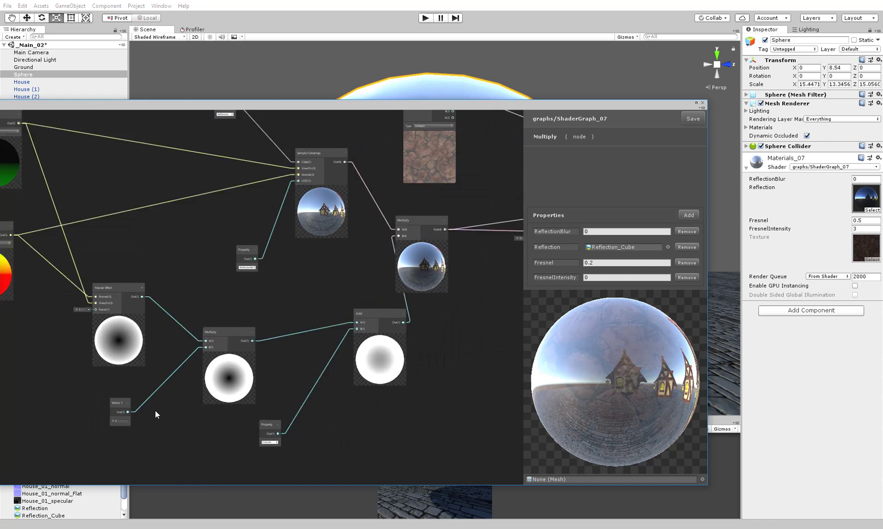
scroll(157, 412, "up", 5)
middle_click_drag(157, 413, 245, 403)
scroll(221, 414, "up", 1)
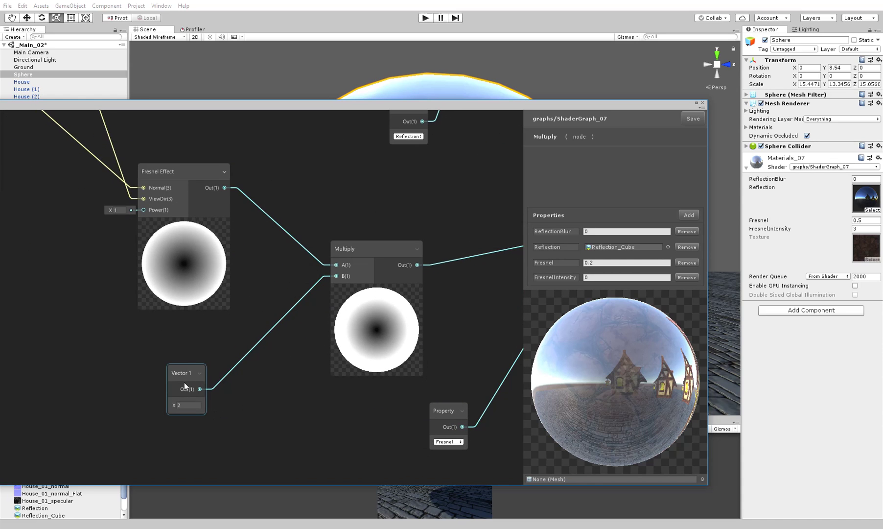
middle_click_drag(180, 373, 254, 365)
right_click(180, 363)
left_click(191, 374)
type("prop")
key("Return")
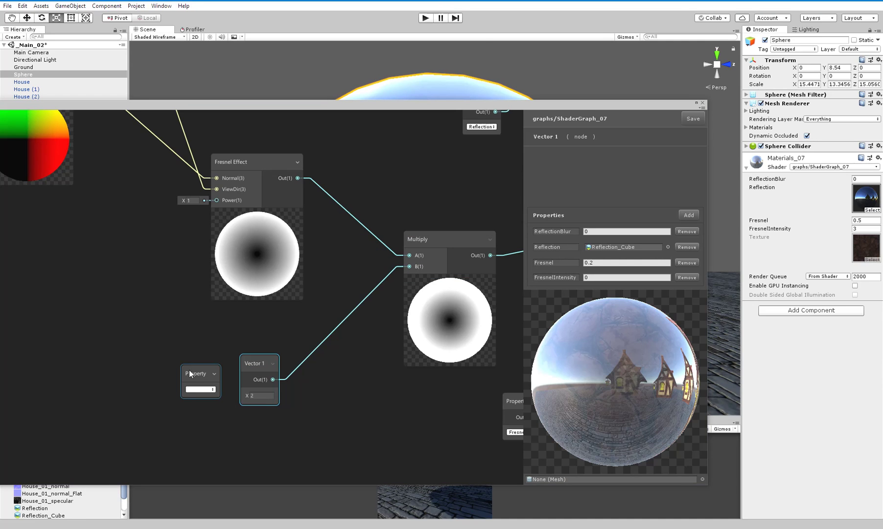
left_click(200, 389)
left_click(210, 425)
Connect the FresnelIntensity node to the Fresnel Multiply's B input and delete the Vector 1 node it replaces
left_click_drag(215, 389, 410, 266)
left_click(263, 363)
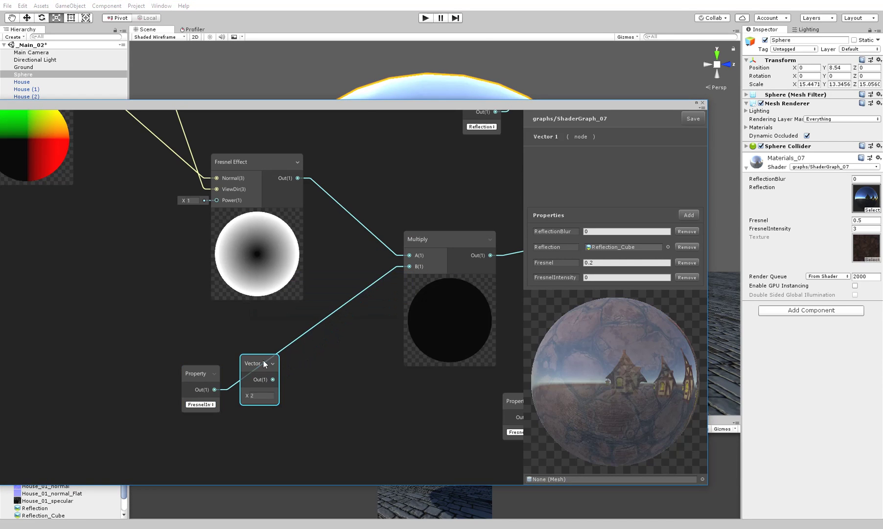
key("Delete")
Set the FresnelIntensity default to 1 and add a float property named ReflectionIntensity
type("1")
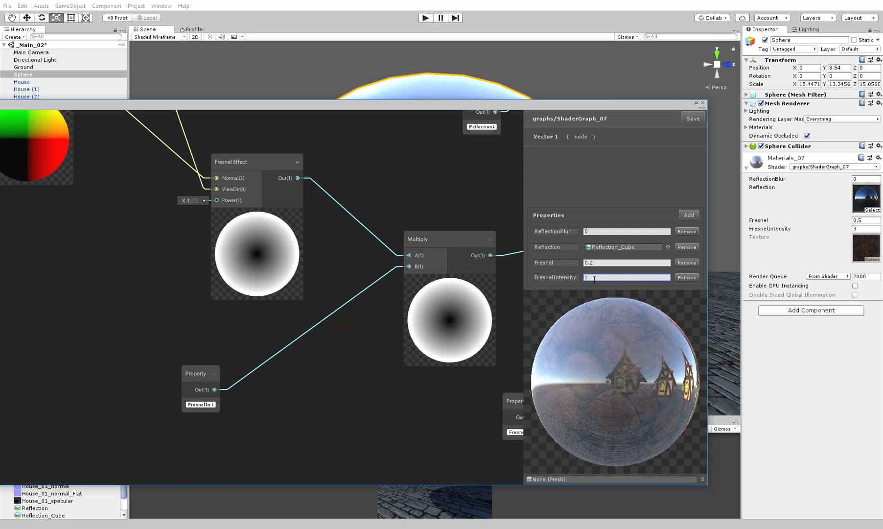
middle_click_drag(321, 258, 311, 259)
left_click(688, 215)
left_click(708, 224)
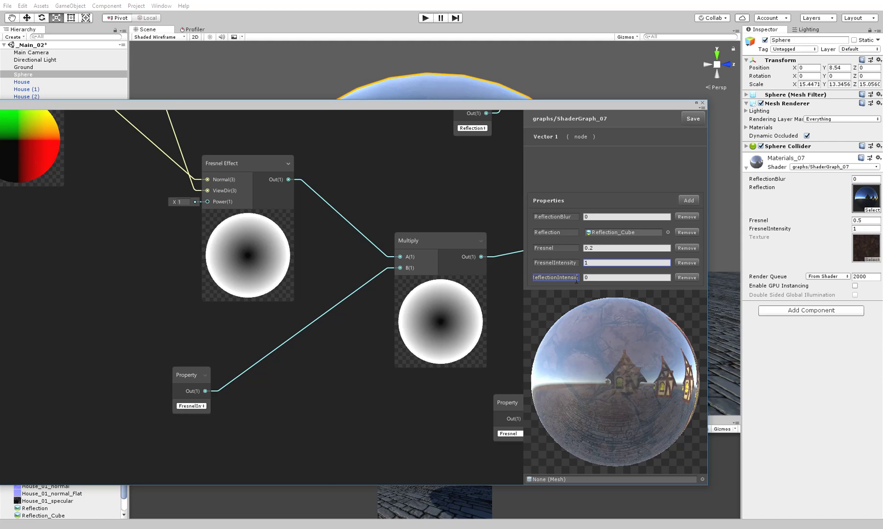
Add a Property node below the new Multiply node and assign it to ReflectionIntensity
middle_click_drag(489, 186, 193, 259)
middle_click_drag(424, 252, 284, 266)
right_click(190, 389)
left_click(198, 393)
type("pro")
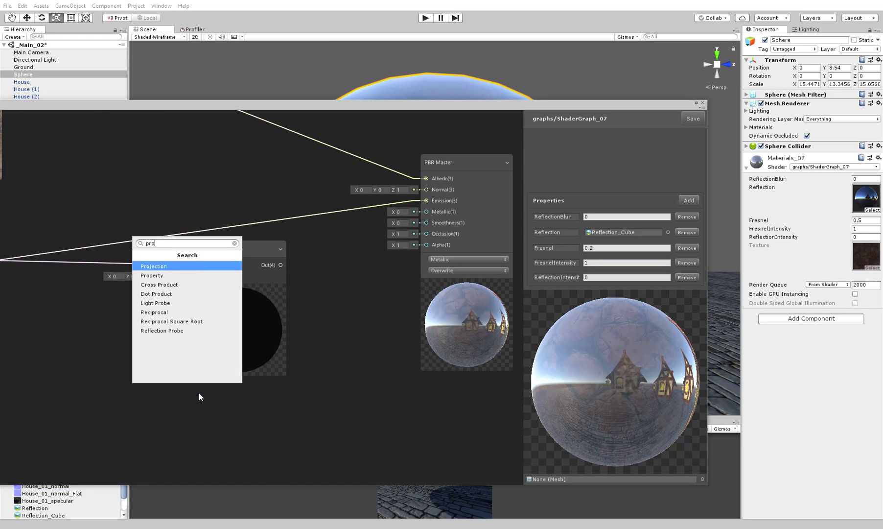
type("p")
key("Return")
middle_click_drag(222, 385, 254, 382)
left_click_drag(225, 396, 95, 377)
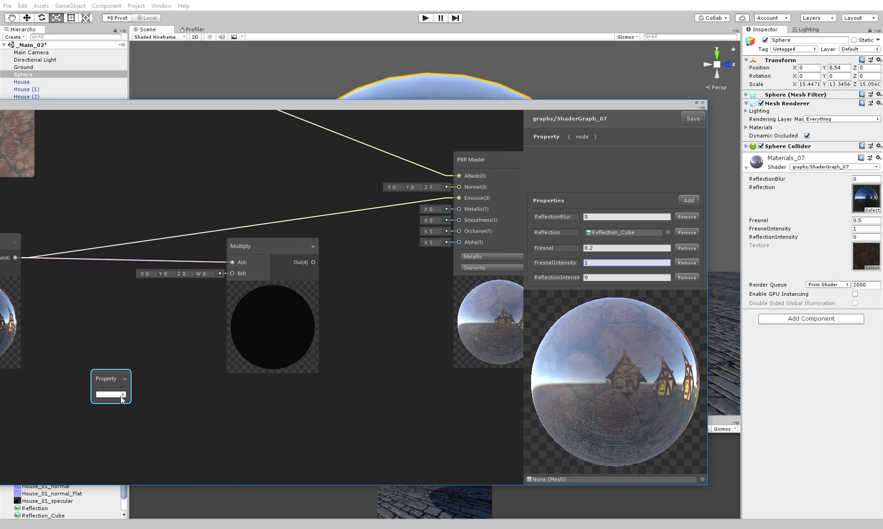
left_click(122, 399)
left_click(140, 444)
Route the reflection to PBR Master's Emission through the new Multiply with ReflectionIntensity as its B input, and save the graph
left_click_drag(202, 309, 233, 273)
middle_click_drag(213, 301, 319, 301)
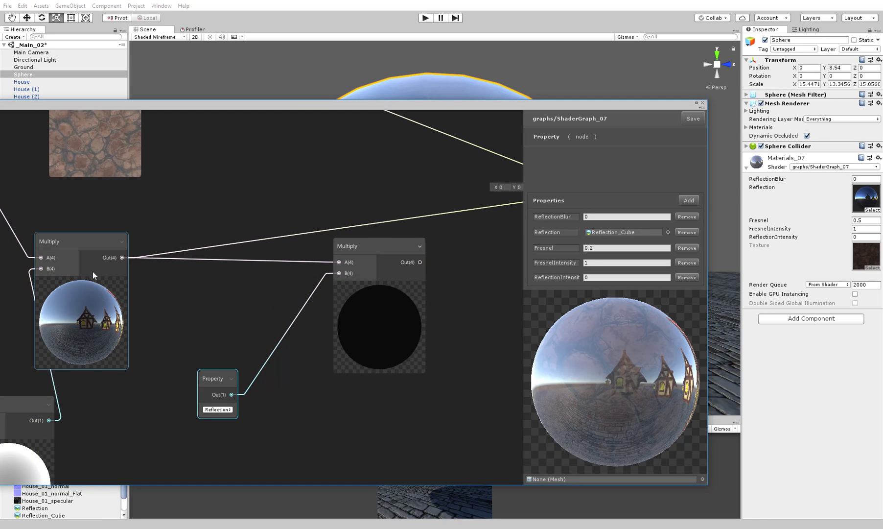
middle_click_drag(267, 254, 138, 276)
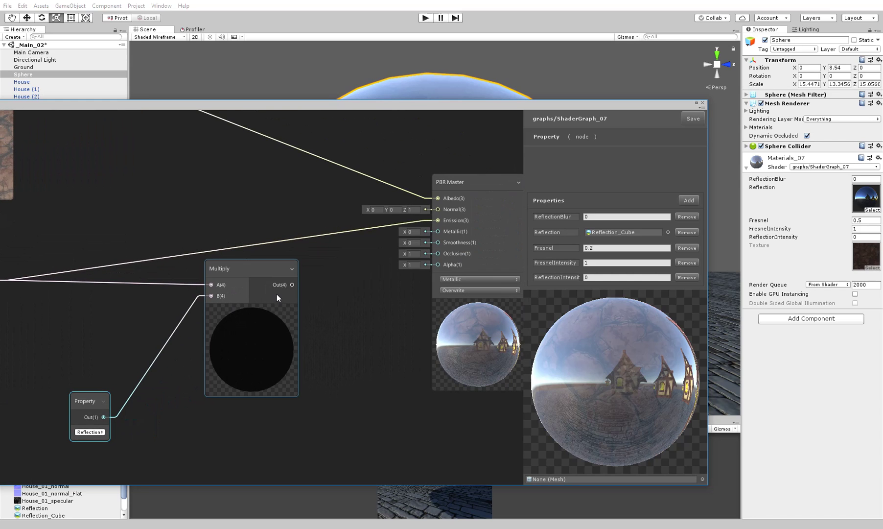
left_click_drag(292, 285, 439, 220)
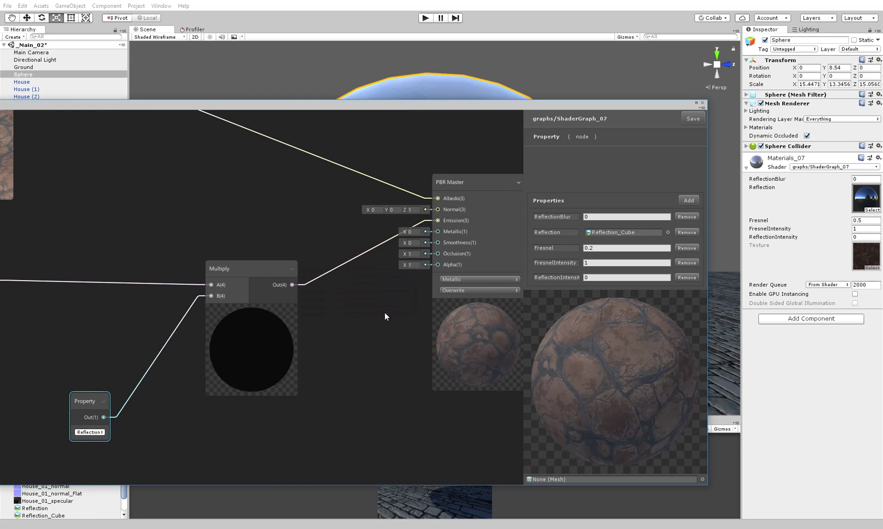
middle_click_drag(416, 276, 450, 265)
left_click_drag(561, 372, 625, 364)
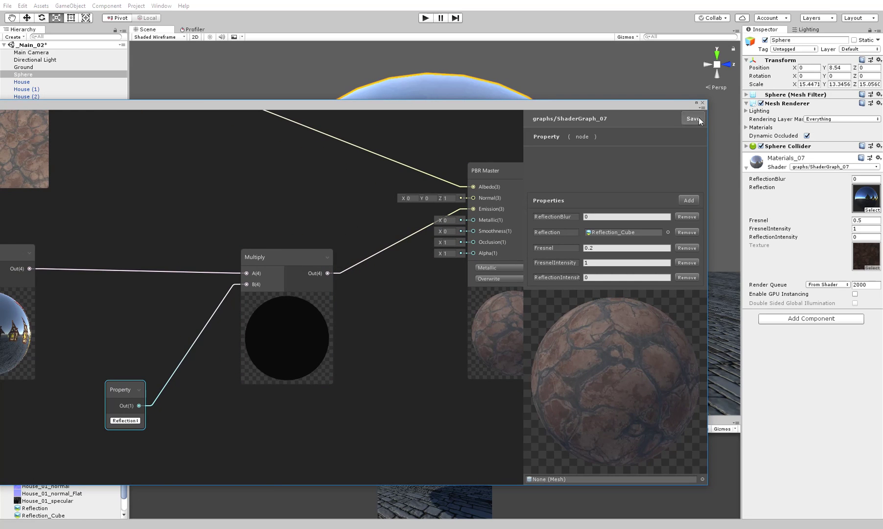
Move the graph window off the scene and raise ReflectionIntensity on the sphere's material to 0.55
left_click_drag(660, 108, 613, 429)
right_click_drag(490, 269, 395, 248, "alt")
left_click_drag(394, 248, 522, 253, "alt")
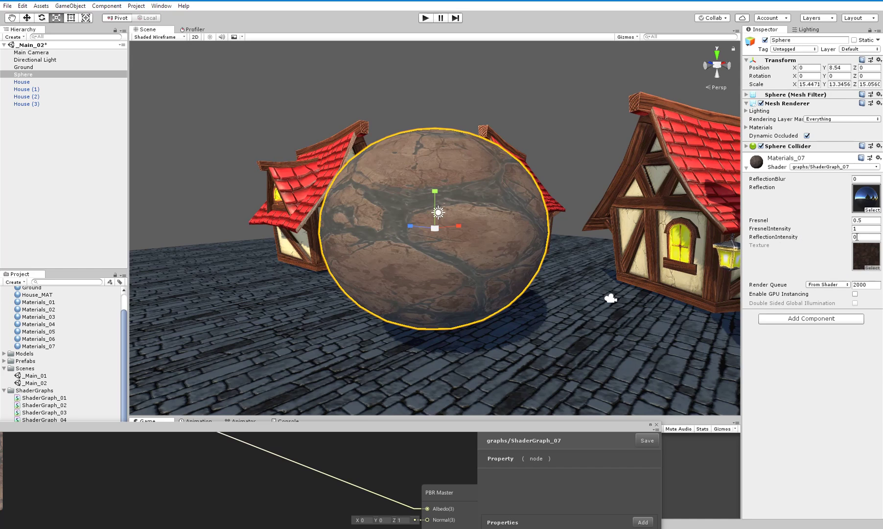
left_click_drag(793, 238, 820, 239, "alt")
Set Fresnel to 0.25 and FresnelIntensity to 2 on the sphere's material, and fine-tune its ReflectionIntensity
left_click(868, 220)
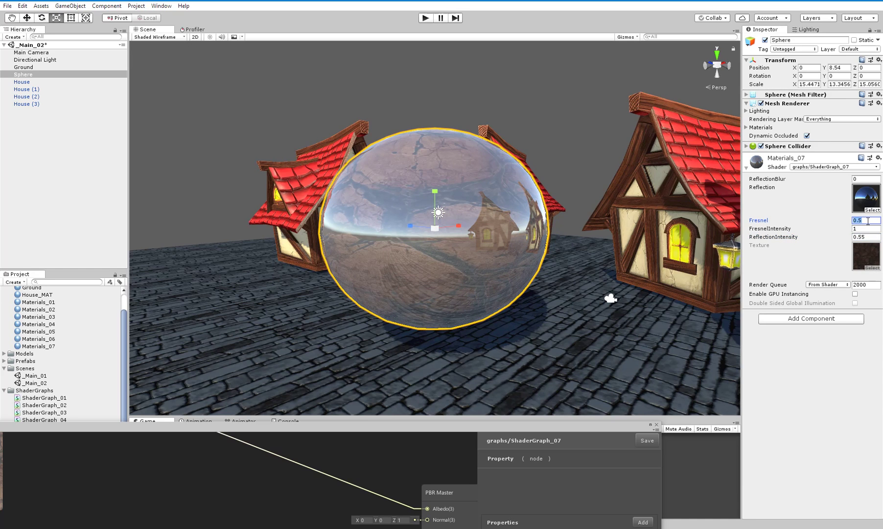
type(".25")
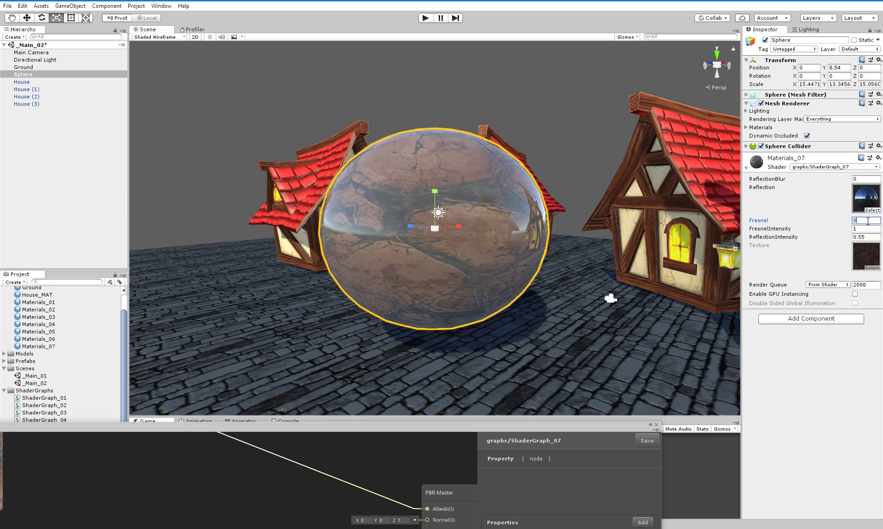
key("Tab")
type("2")
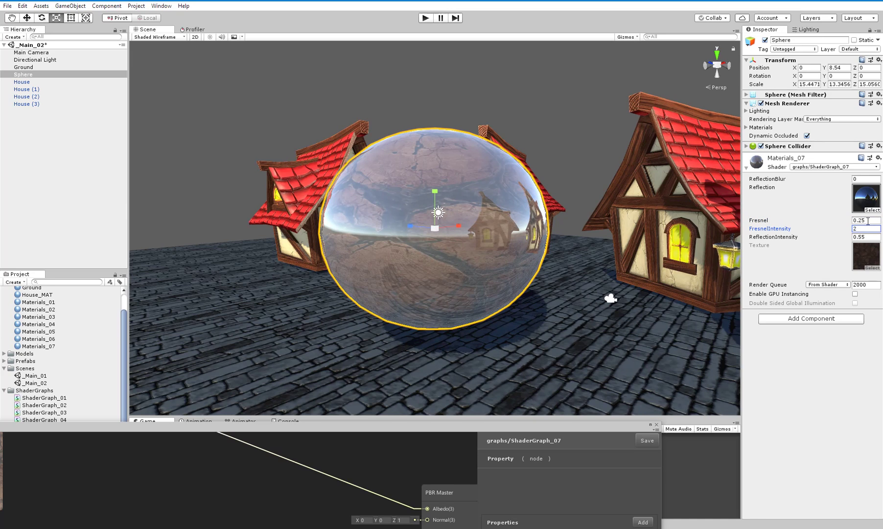
mouse_move(779, 237)
left_mouse_down()
mouse_move(792, 238)
mouse_move(784, 238)
left_mouse_up()
Deselect the sphere, examine its reflection from several angles, and bring the ShaderGraph_07 window back over the scene
left_click_drag(450, 103, 543, 84, "alt")
left_click(542, 83)
scroll(519, 108, "down", 3)
left_click_drag(396, 191, 318, 206, "alt")
scroll(447, 193, "up", 4)
left_click_drag(211, 426, 357, 307)
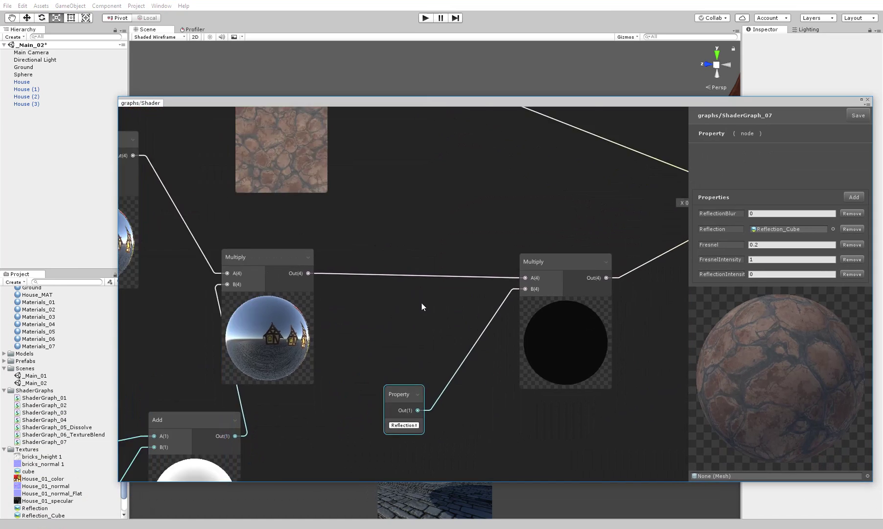
Set the Space of both the View Direction and Normal Vector nodes to View
scroll(421, 302, "down", 5)
scroll(410, 290, "up", 5)
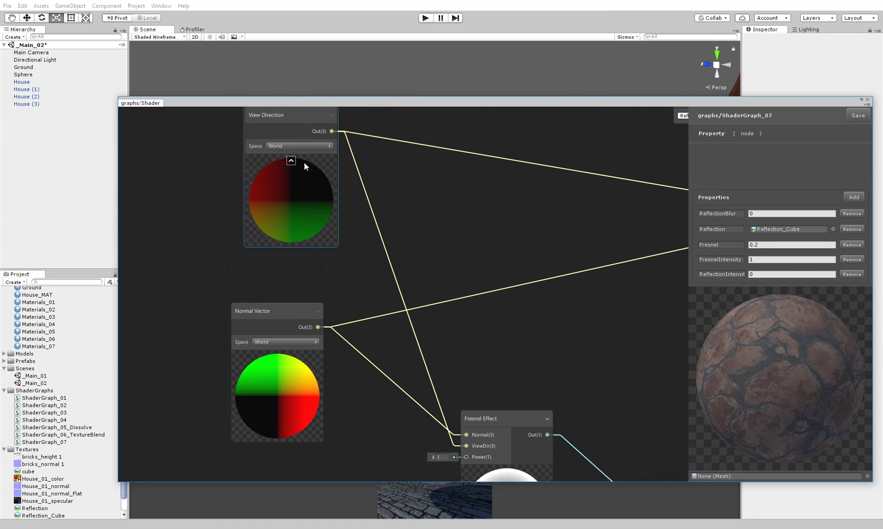
left_click(297, 145)
left_click(295, 167)
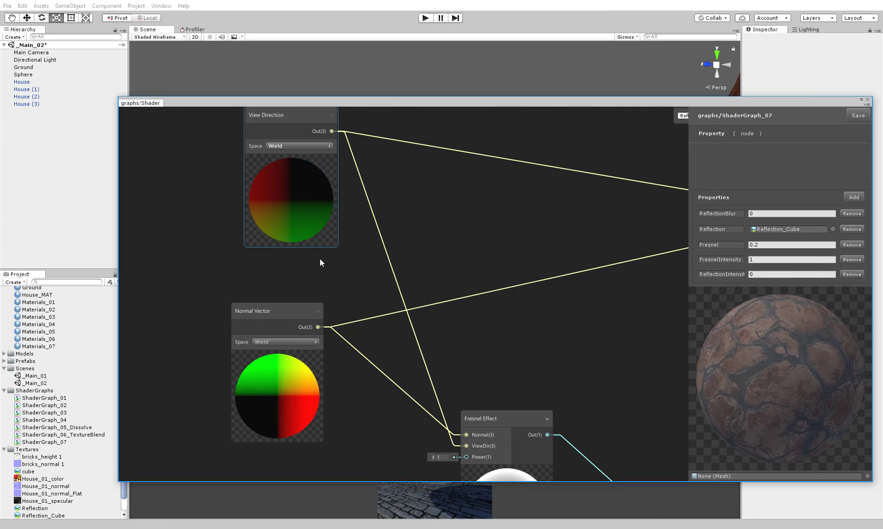
left_click(267, 340)
left_click(278, 362)
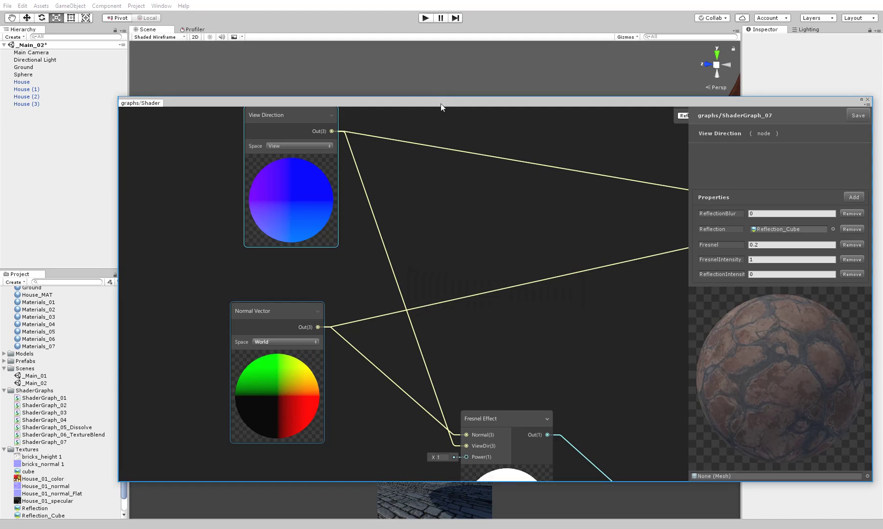
Move the ShaderGraph_07 window clear of the scene and select the sphere among the houses
left_click_drag(793, 103, 744, 399)
left_click_drag(617, 330, 406, 274, "alt")
key("w")
scroll(446, 239, "down", 3)
left_click(448, 241)
Try Object space on the View Direction node
left_click(272, 443)
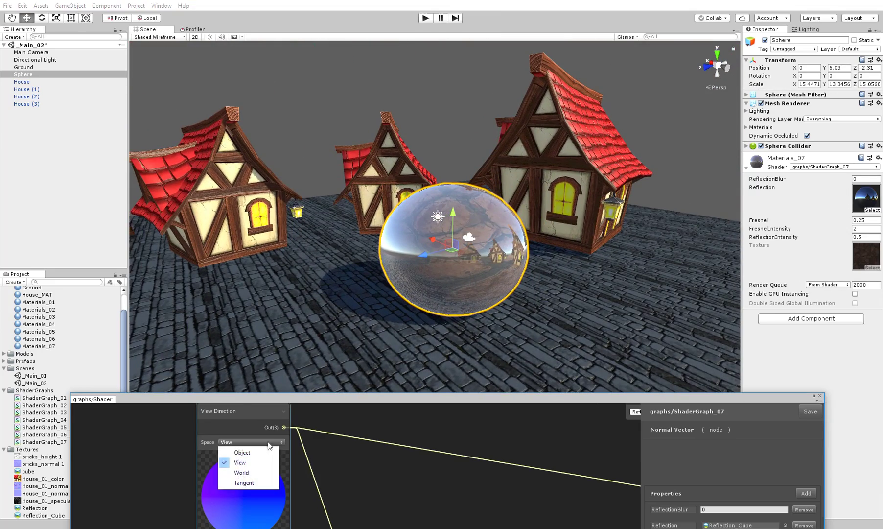
left_click(253, 453)
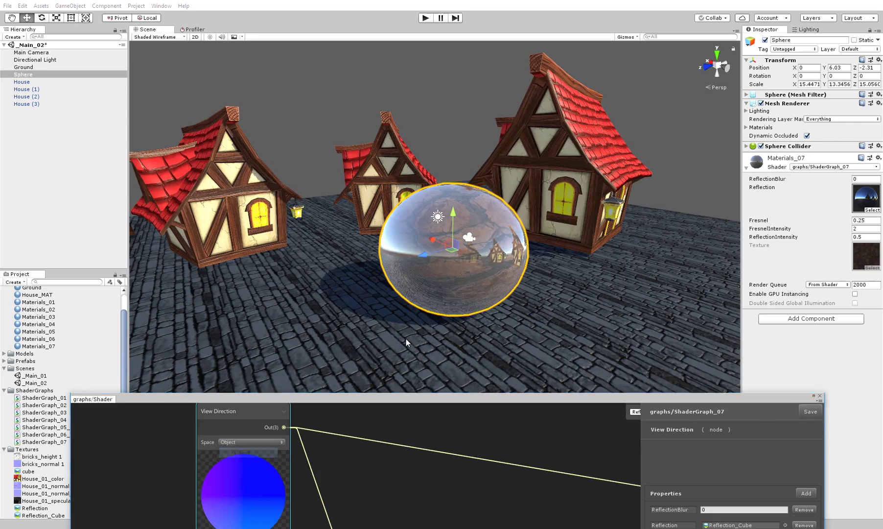
Save the graph and examine the sphere's reflection from several angles around the houses
left_click(806, 412)
mouse_move(483, 293)
left_mouse_down("alt")
mouse_move(445, 279)
mouse_move(295, 274)
mouse_move(553, 279)
mouse_move(580, 317)
left_mouse_up("alt")
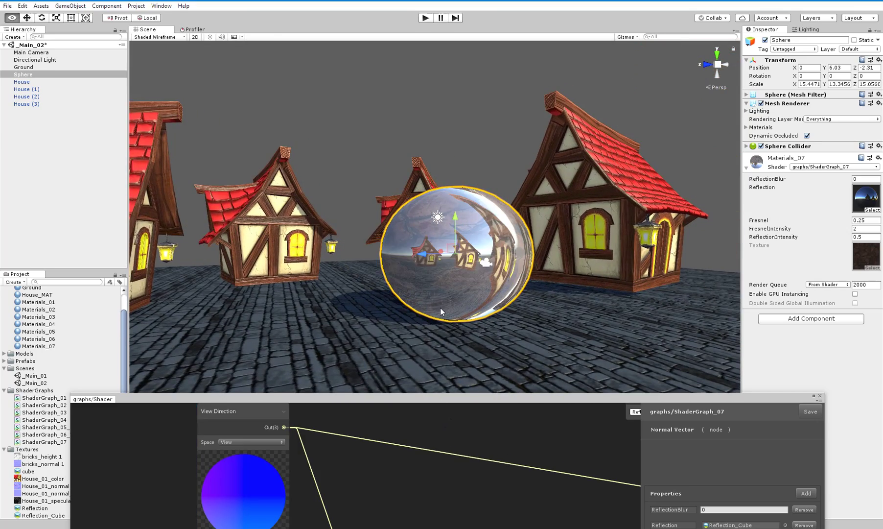
mouse_move(440, 308)
left_mouse_down("alt")
mouse_move(352, 271)
mouse_move(404, 306)
mouse_move(457, 386)
mouse_move(350, 245)
mouse_move(443, 306)
left_mouse_up("alt")
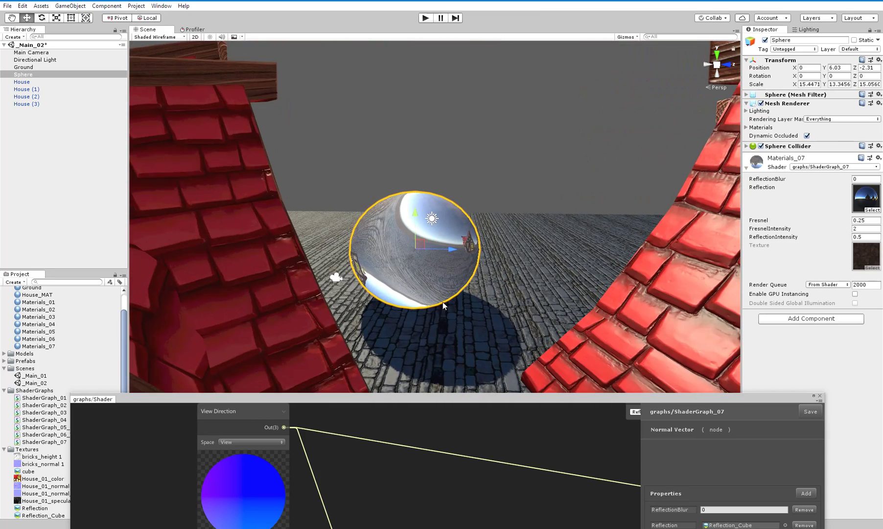
Bring the ShaderGraph_07 window back over the scene, review its node network through to the master node, and close the window
left_click_drag(459, 395, 455, 93)
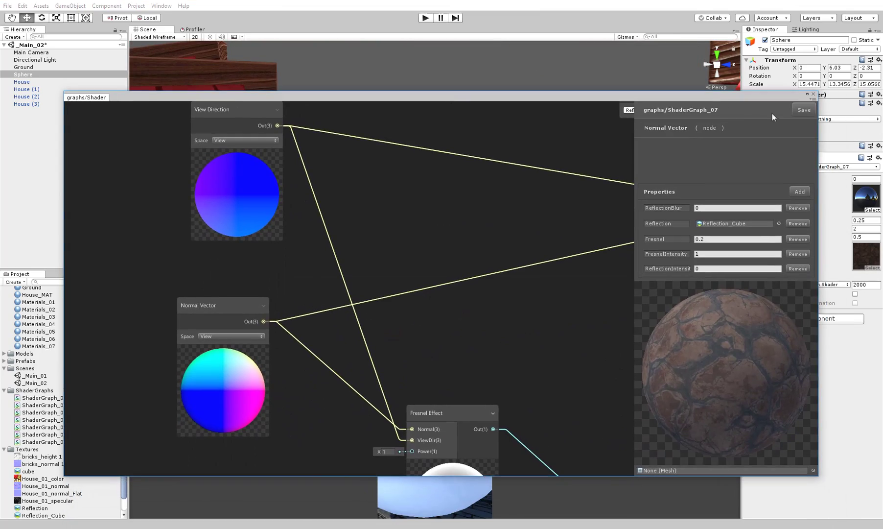
right_click(354, 224)
left_click(493, 304)
scroll(493, 305, "down", 5)
middle_click_drag(520, 322, 364, 257)
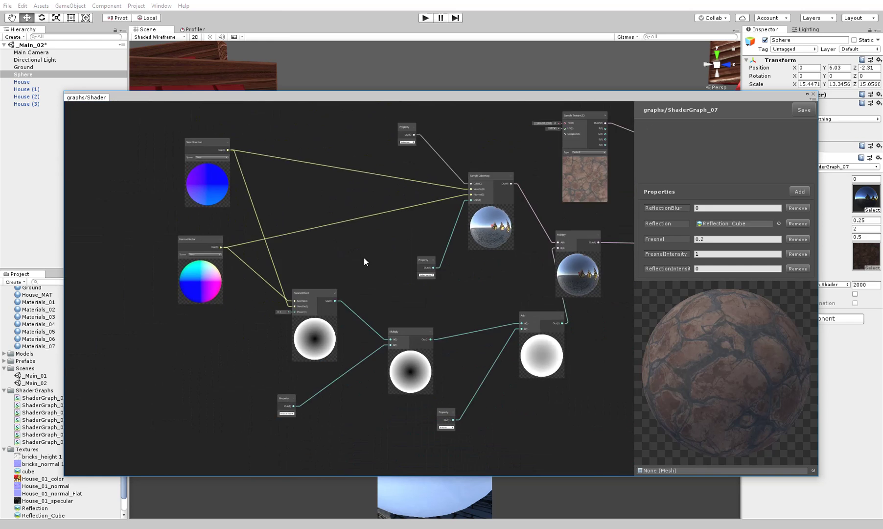
scroll(367, 261, "down", 4)
scroll(426, 273, "up", 3)
middle_click_drag(454, 270, 193, 317)
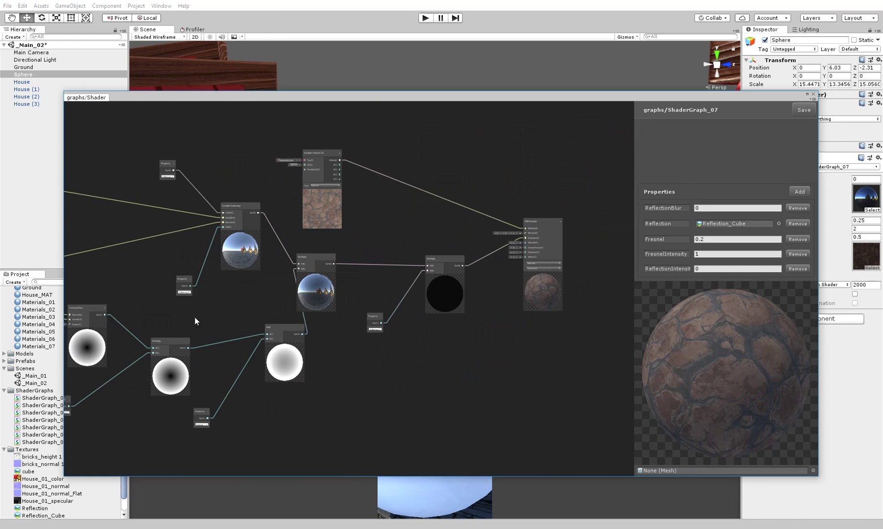
left_click(814, 94)
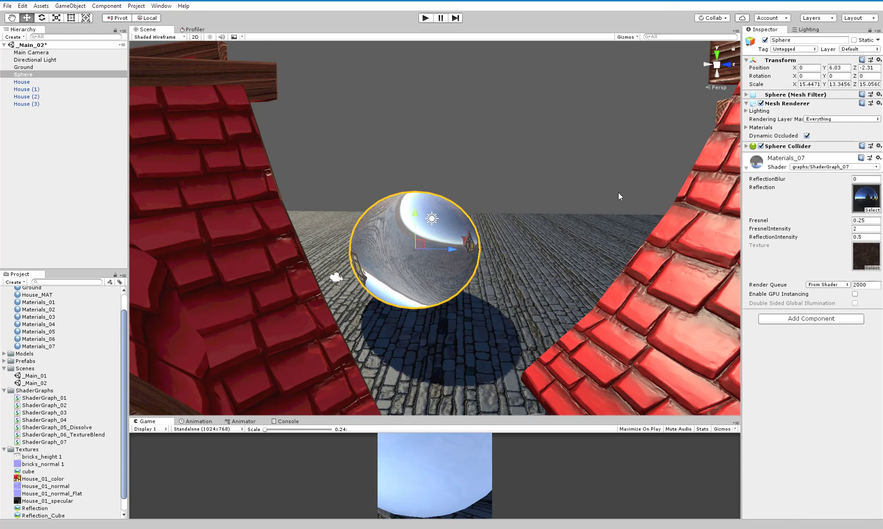
Examine the sphere's reflection in the unobstructed scene from different angles and distances
scroll(476, 254, "up", 5)
right_click_drag(476, 254, 608, 298, "alt")
left_click_drag(607, 299, 480, 305, "alt")
right_click_drag(480, 305, 587, 294, "alt")
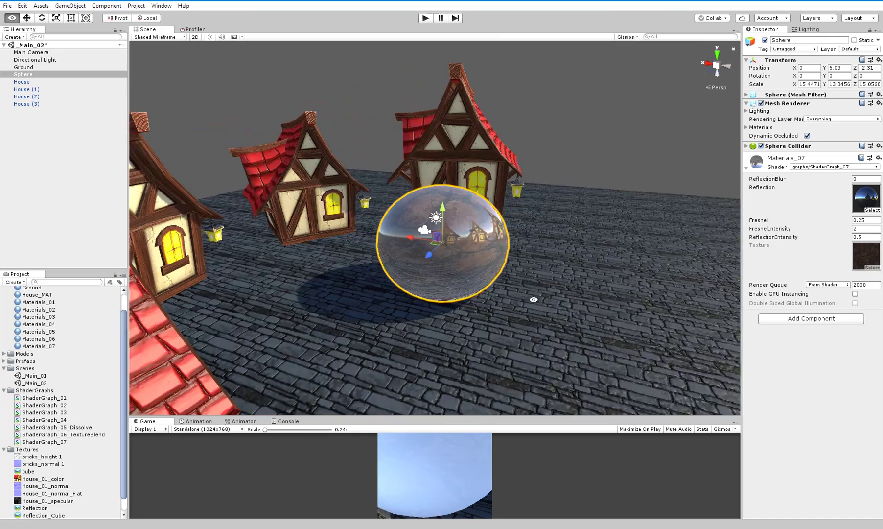